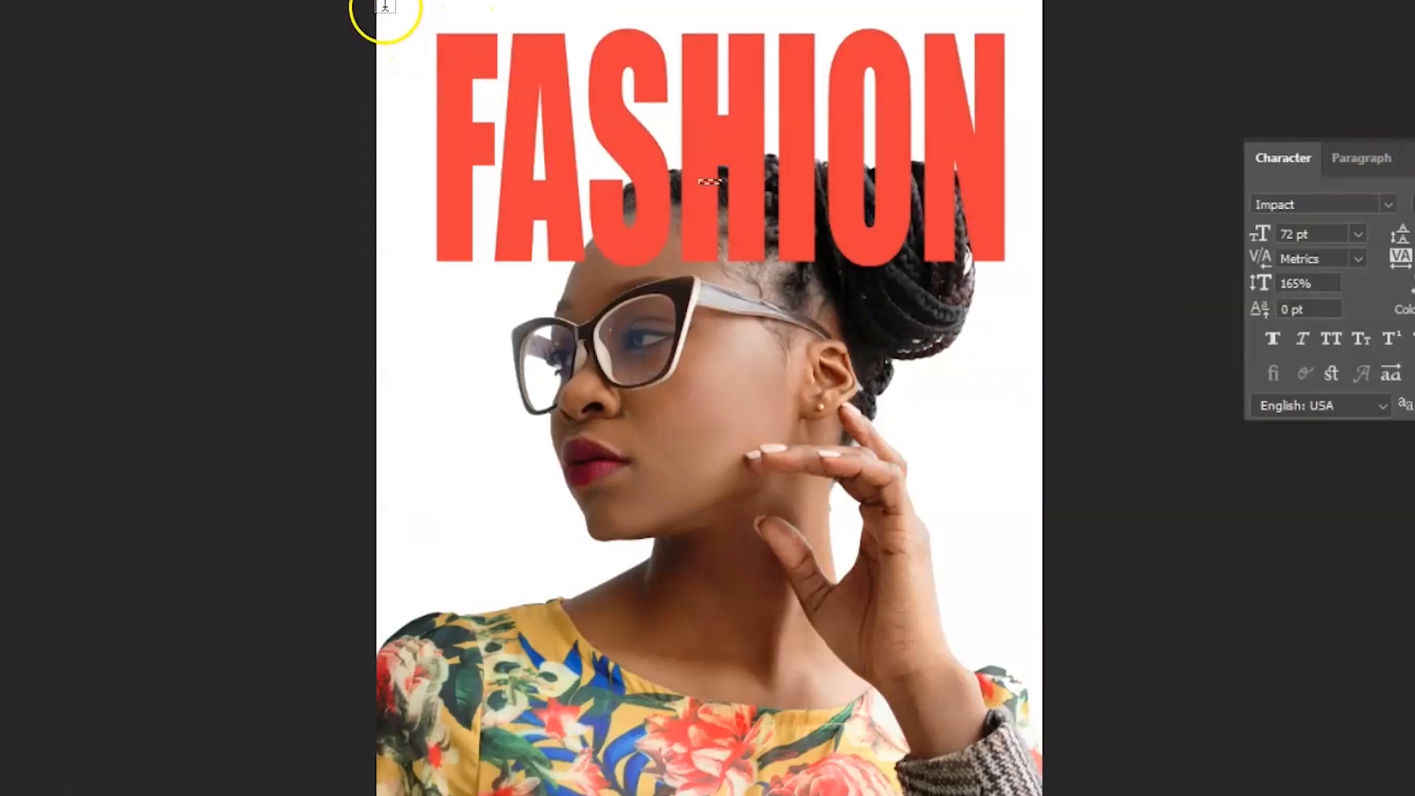
- Add the issue line "SUMMER 2024" at 12 pt in the cover's upper-left corner, above the FASHION title
left_click(391, 10)
type("SUMMER 2024")
key("ctrl+a")
double_click(1300, 235)
type("12")
key("Return")
left_click_drag(387, 7, 411, 10)
- Add the cover line "This Season's Bold Trends Redefine Style" and move it beside the woman's glasses, on the side she faces
left_click(883, 391)
type("This Season's Bold Trends Redefine Style")
key("ctrl+a")
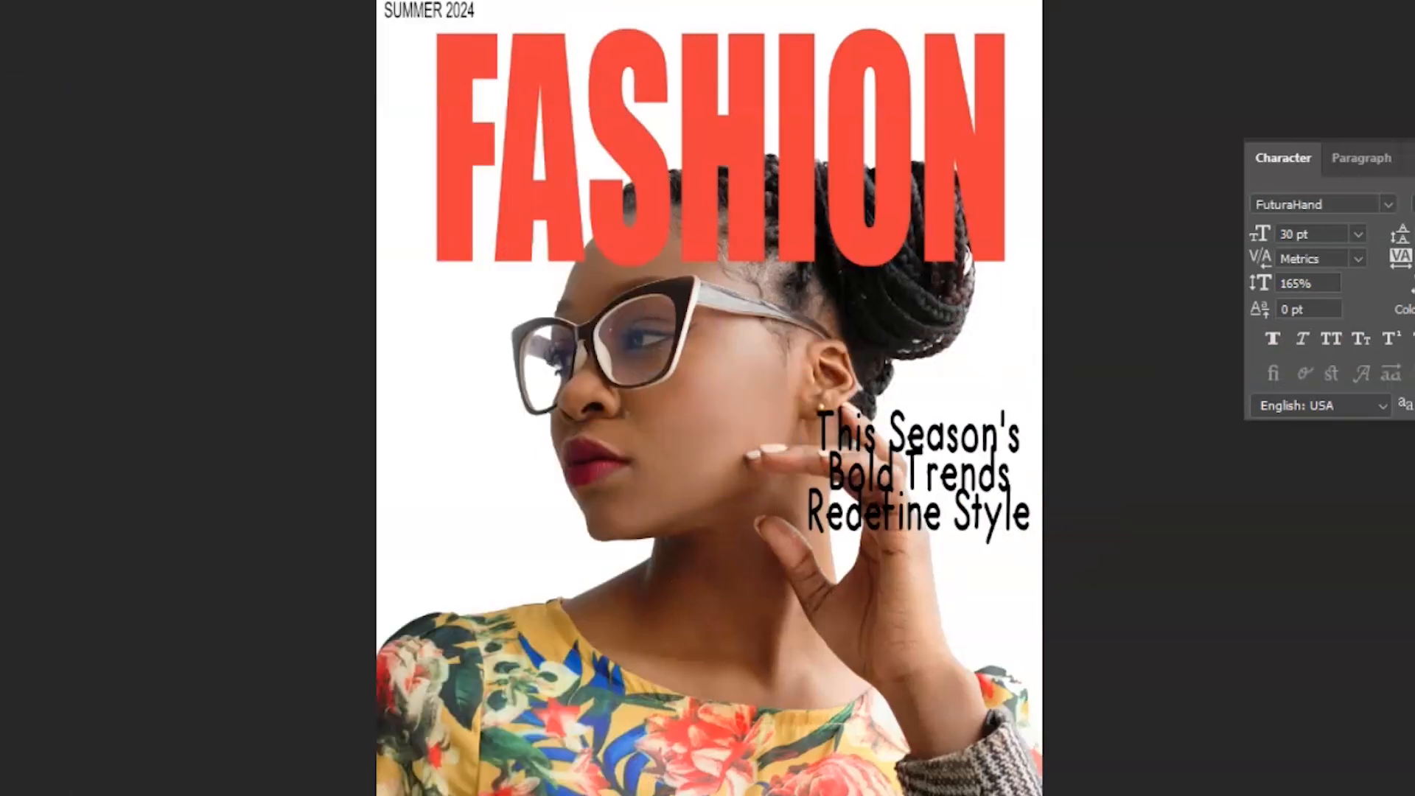
key("ctrl+t")
left_click_drag(911, 430, 441, 337)
key("Return")
- Add the cover line "10 Must-Have Pieces to Elevate Your Wardrobe" beside the woman's raised hand
left_click(902, 407)
type("10 Must-Have Pieces to Elevate Your Wardrobe")
key("ctrl+a")
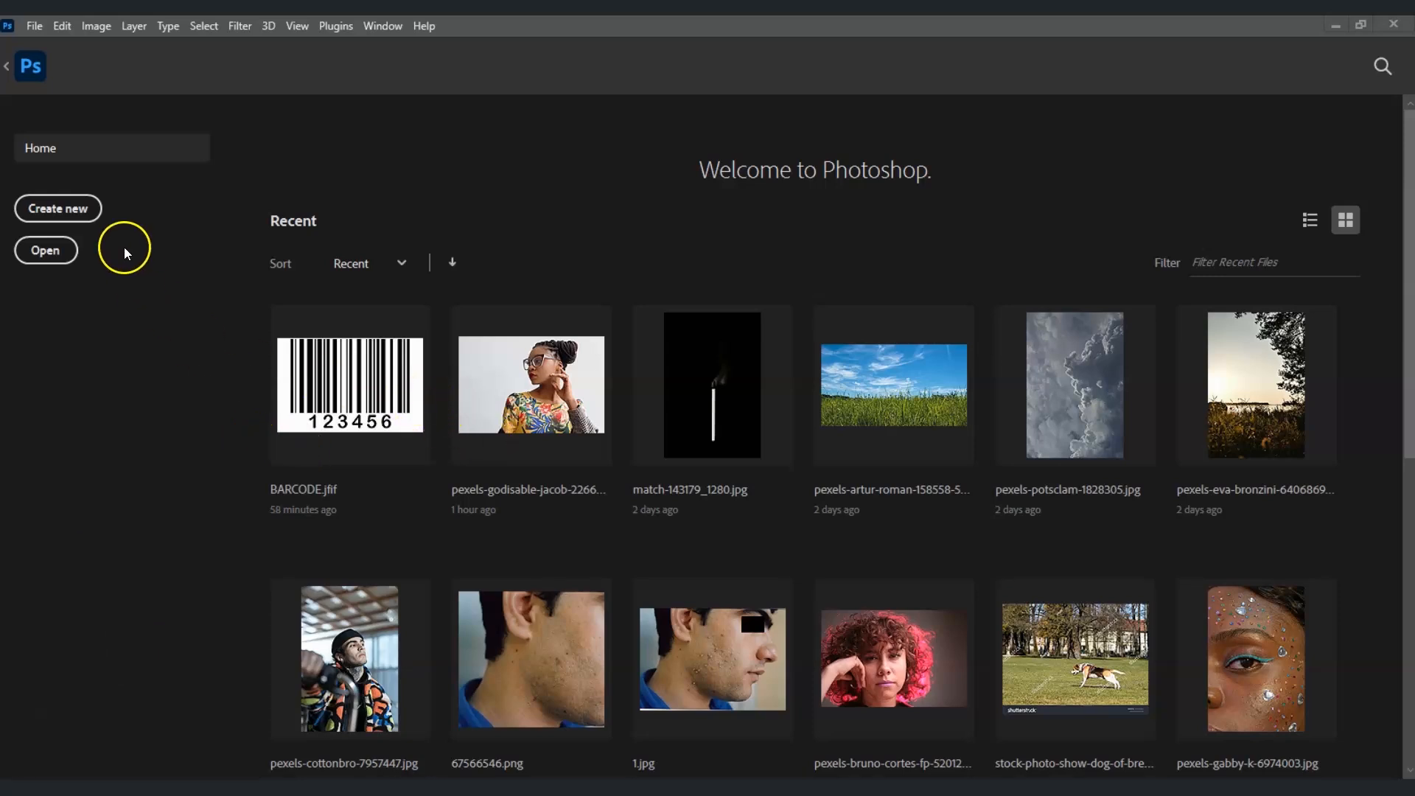
- Start a new document with a size of 8.5 by 11 inches
left_click(79, 211)
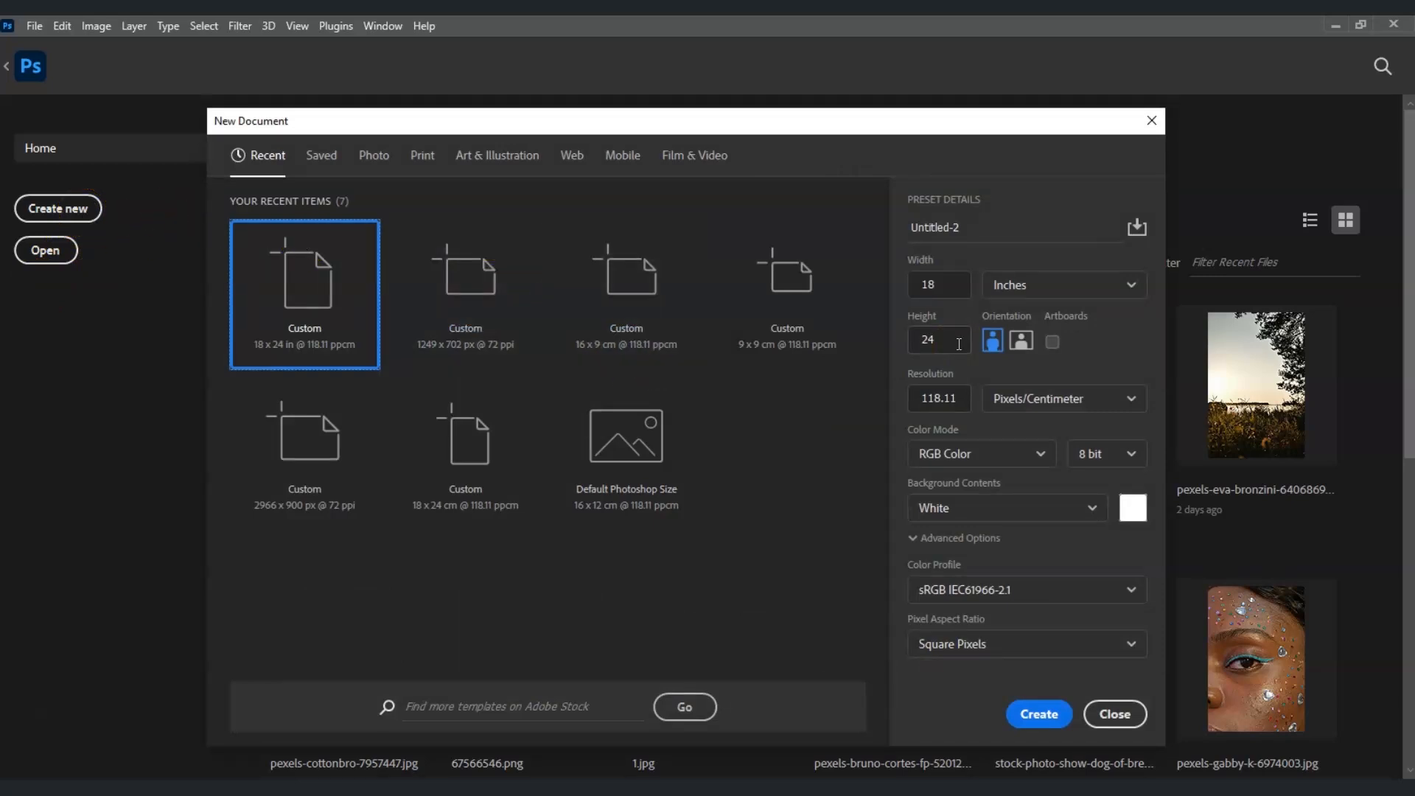
left_click_drag(967, 284, 910, 284)
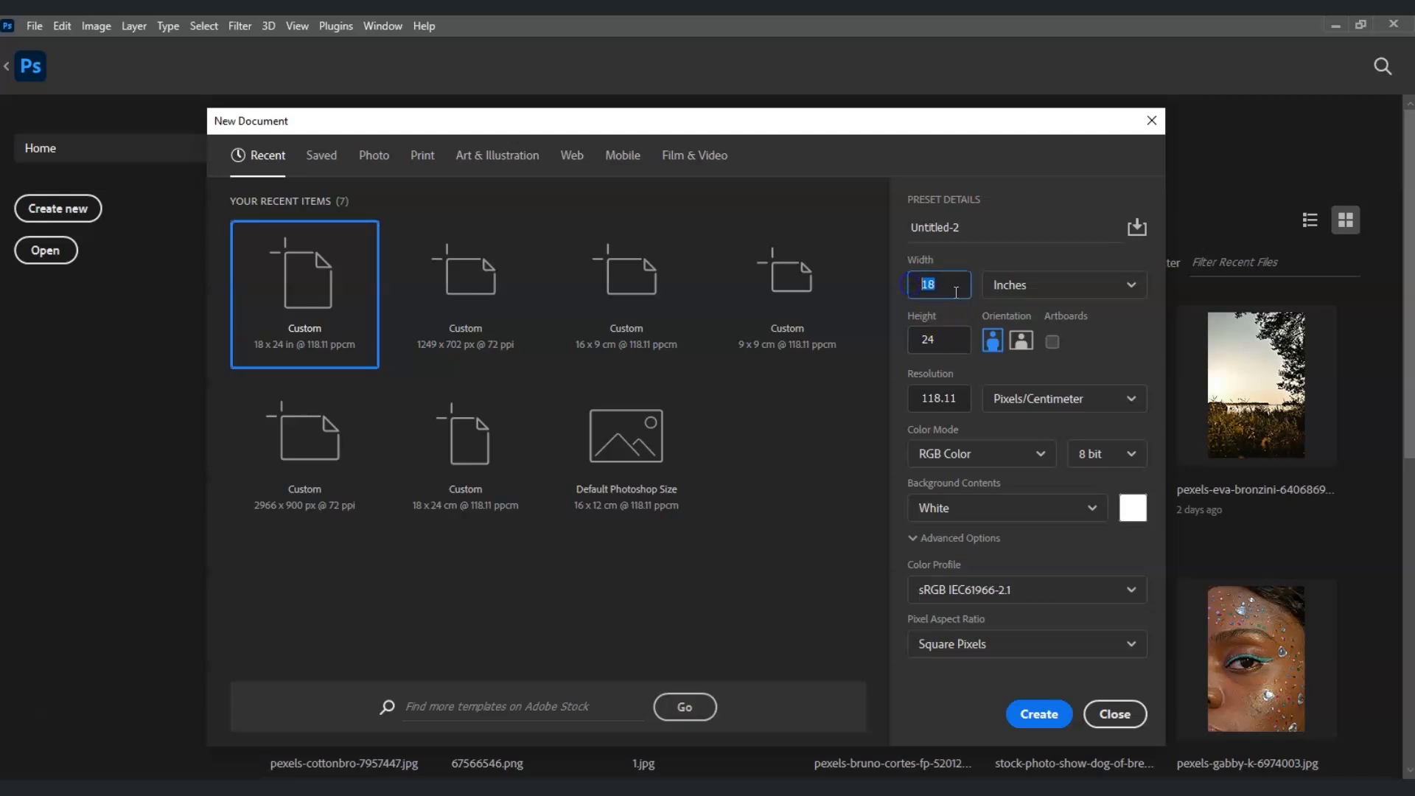
type("8.5")
left_click_drag(962, 340, 910, 340)
left_click(1118, 284)
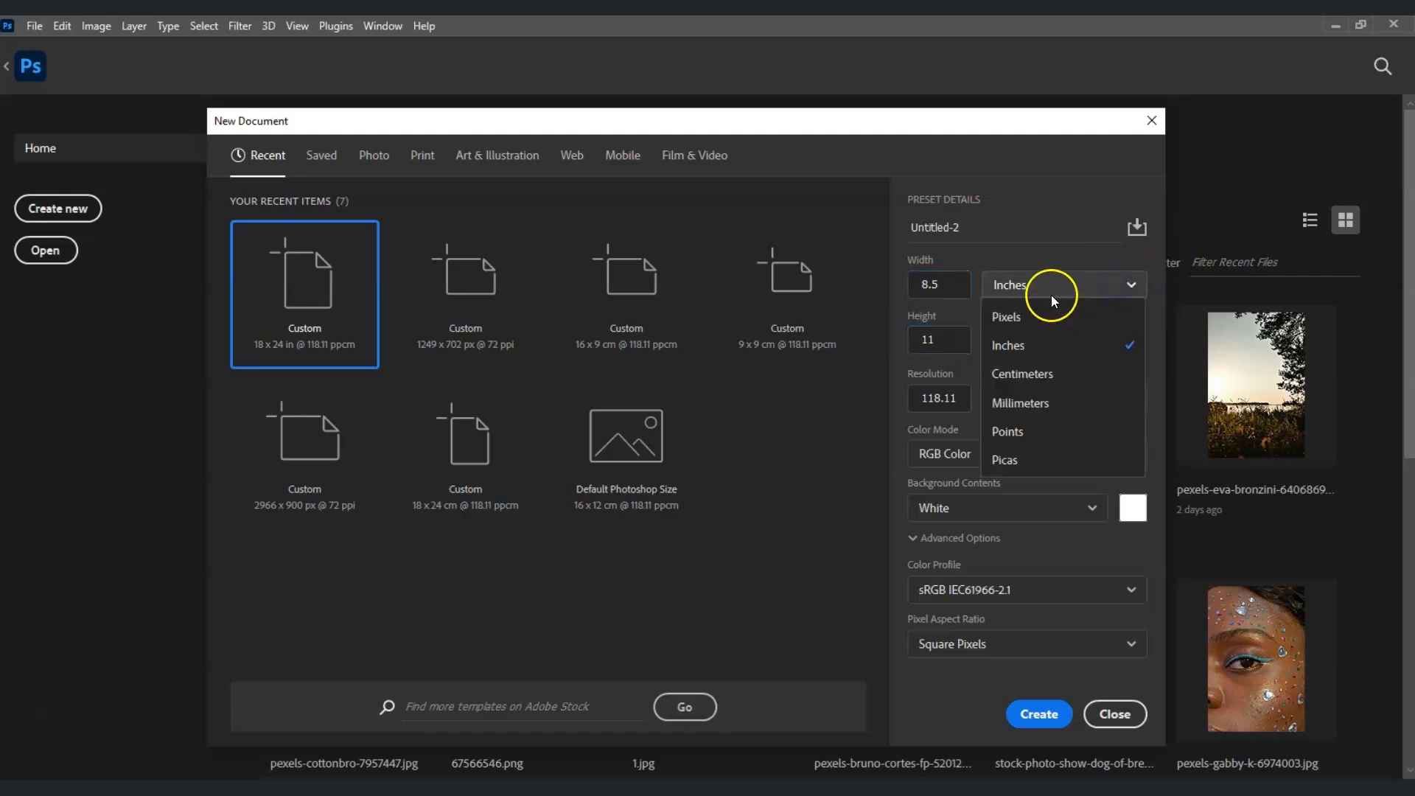
left_click(1021, 343)
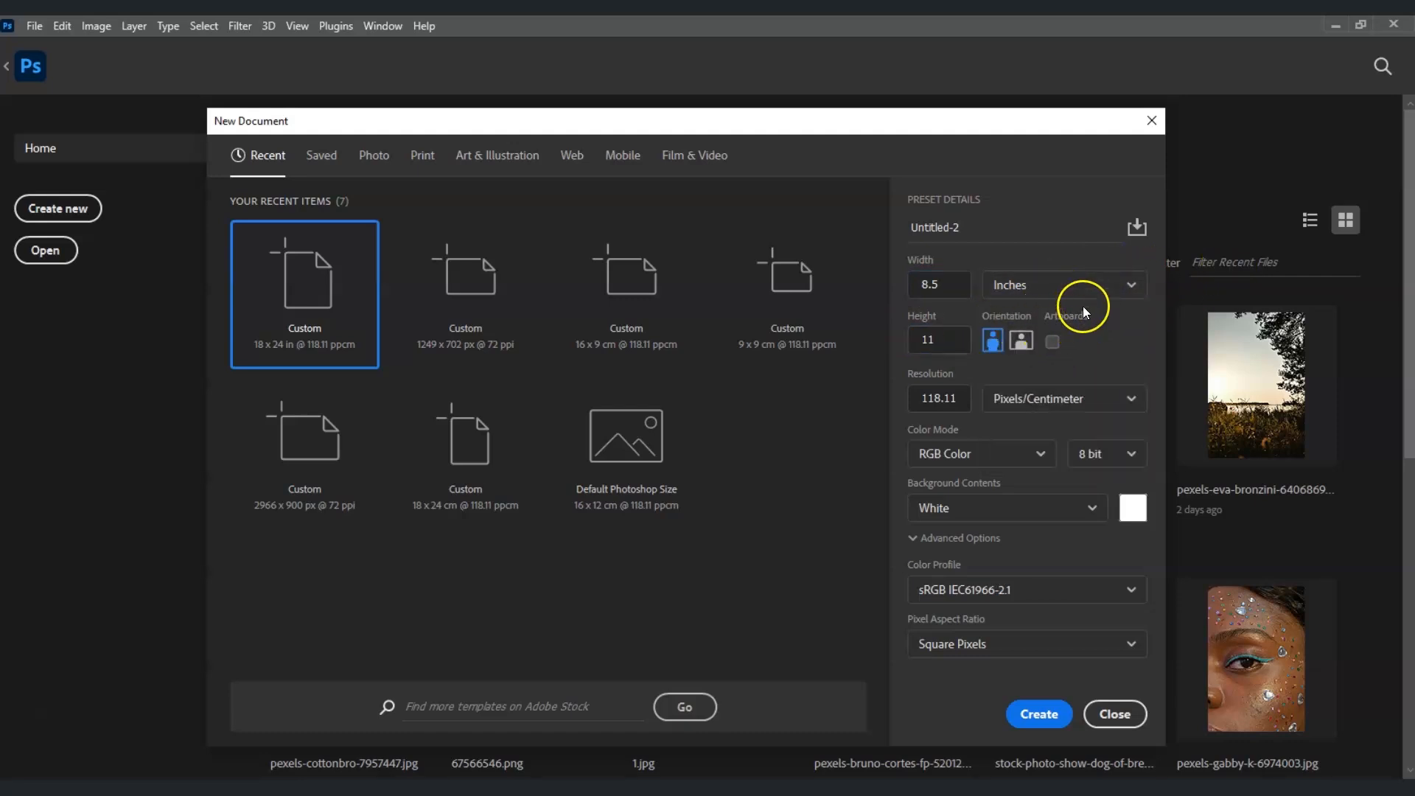
- Enter a resolution of 300, switch its unit to Pixels/Inch and create the document
left_click_drag(944, 396, 894, 400)
type("300")
left_click(947, 400)
left_click(1061, 399)
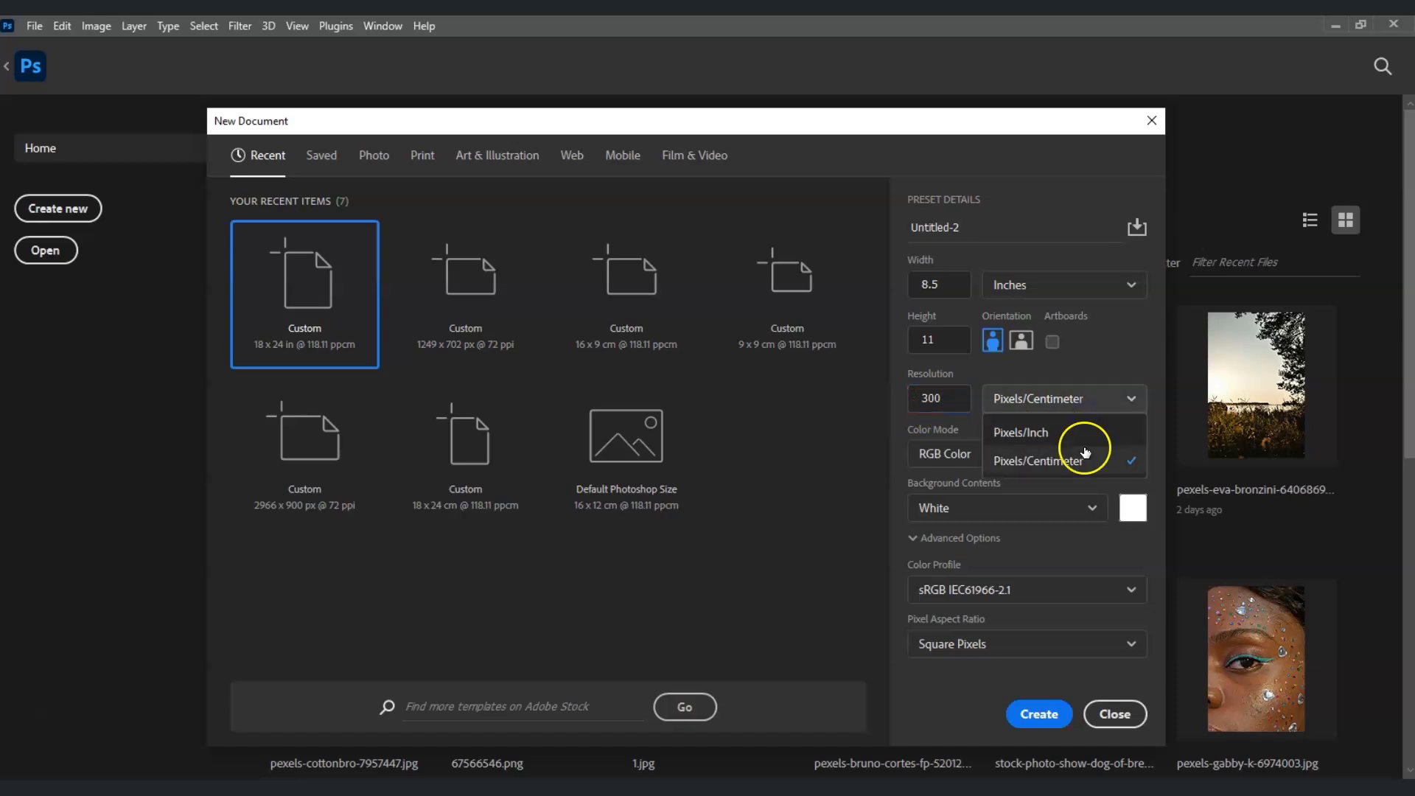
left_click(1083, 429)
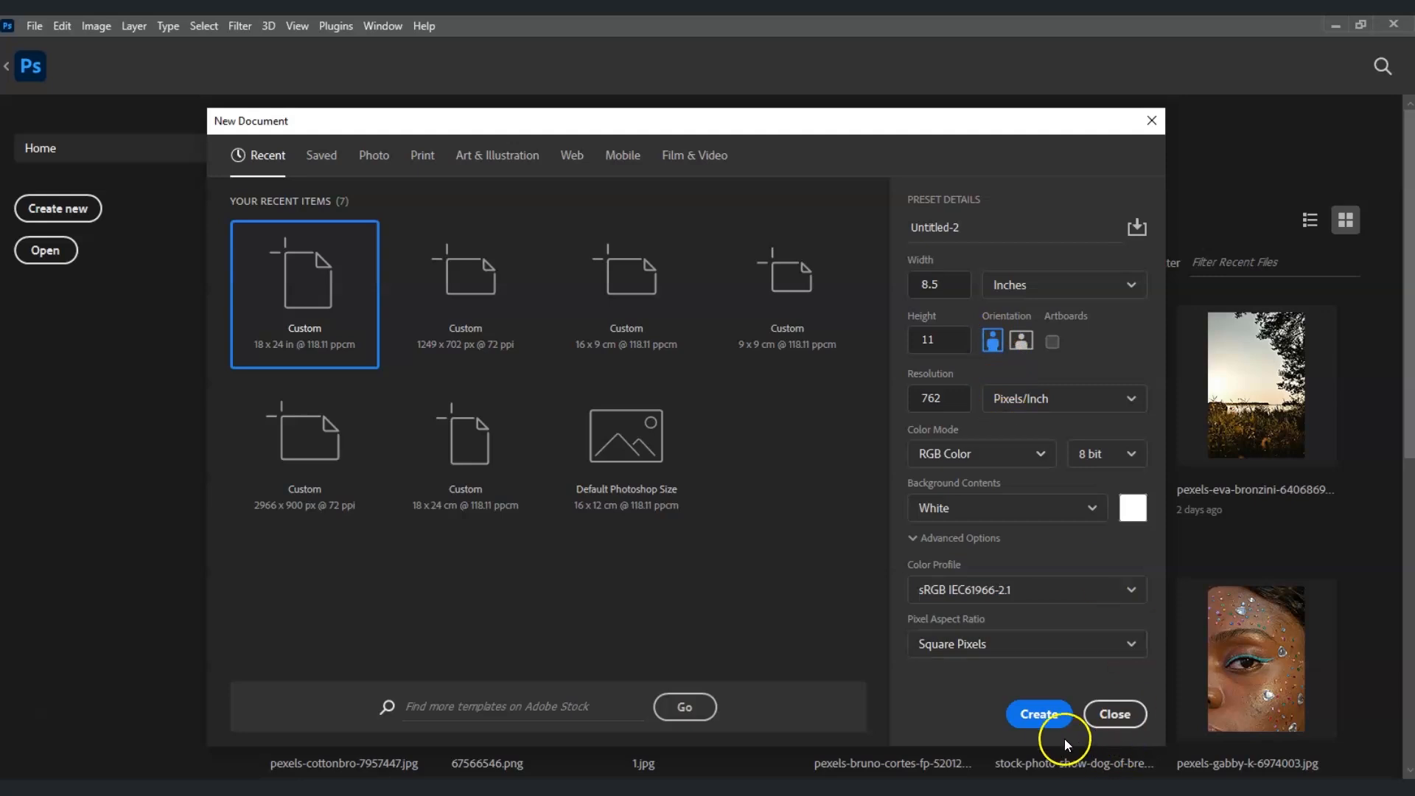
left_click(1053, 718)
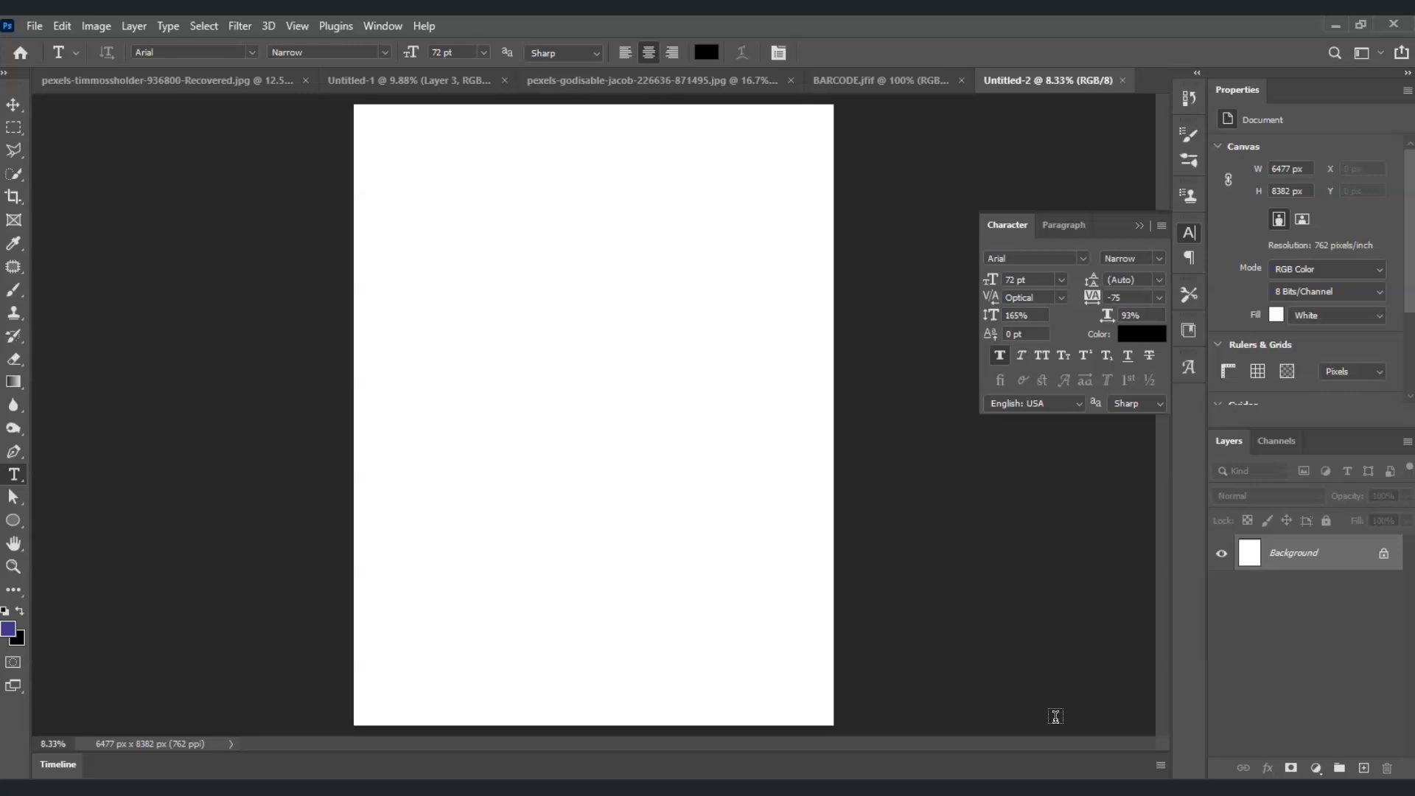
- Copy the masked cut-out of the woman from its photo document into the new blank Untitled-2 document
left_click(628, 88)
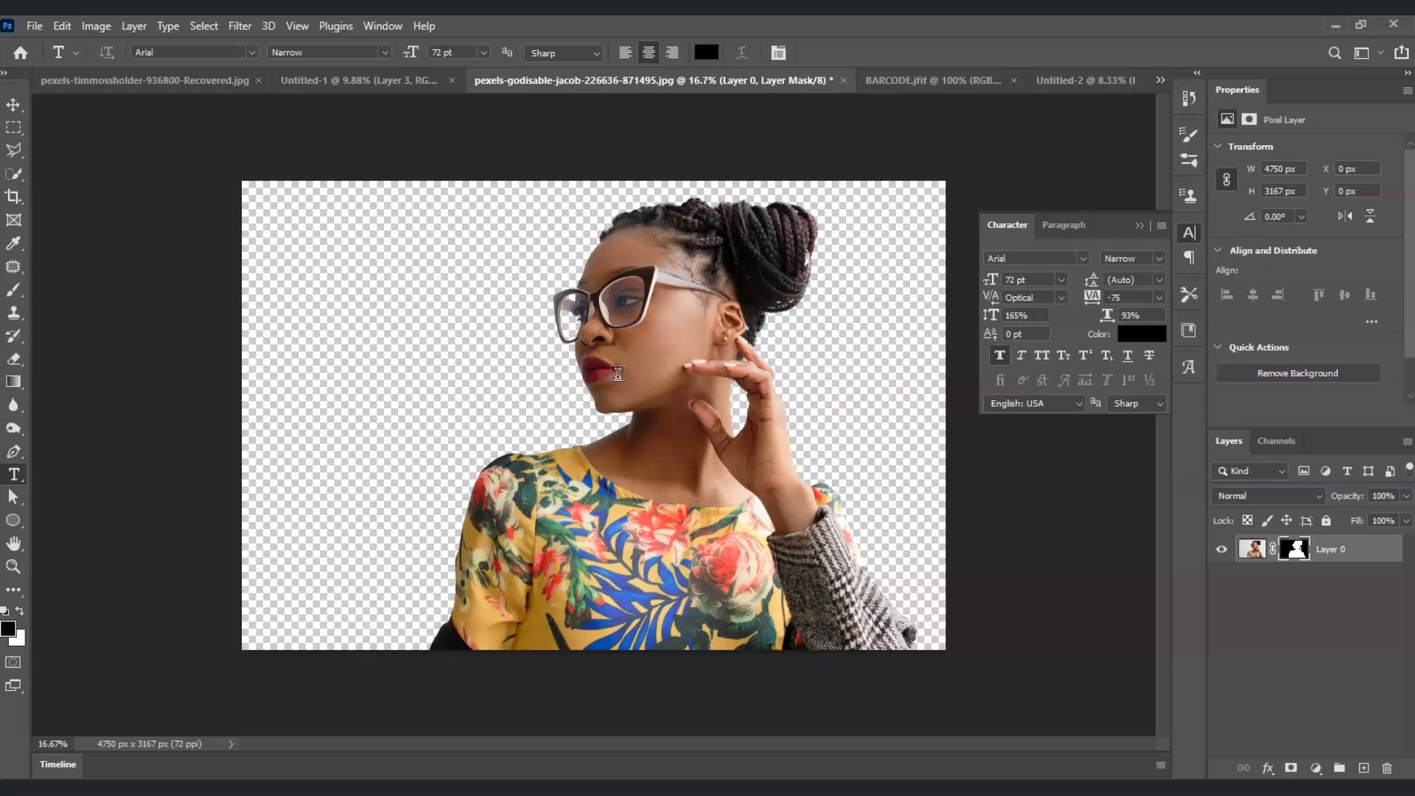
left_click(16, 107)
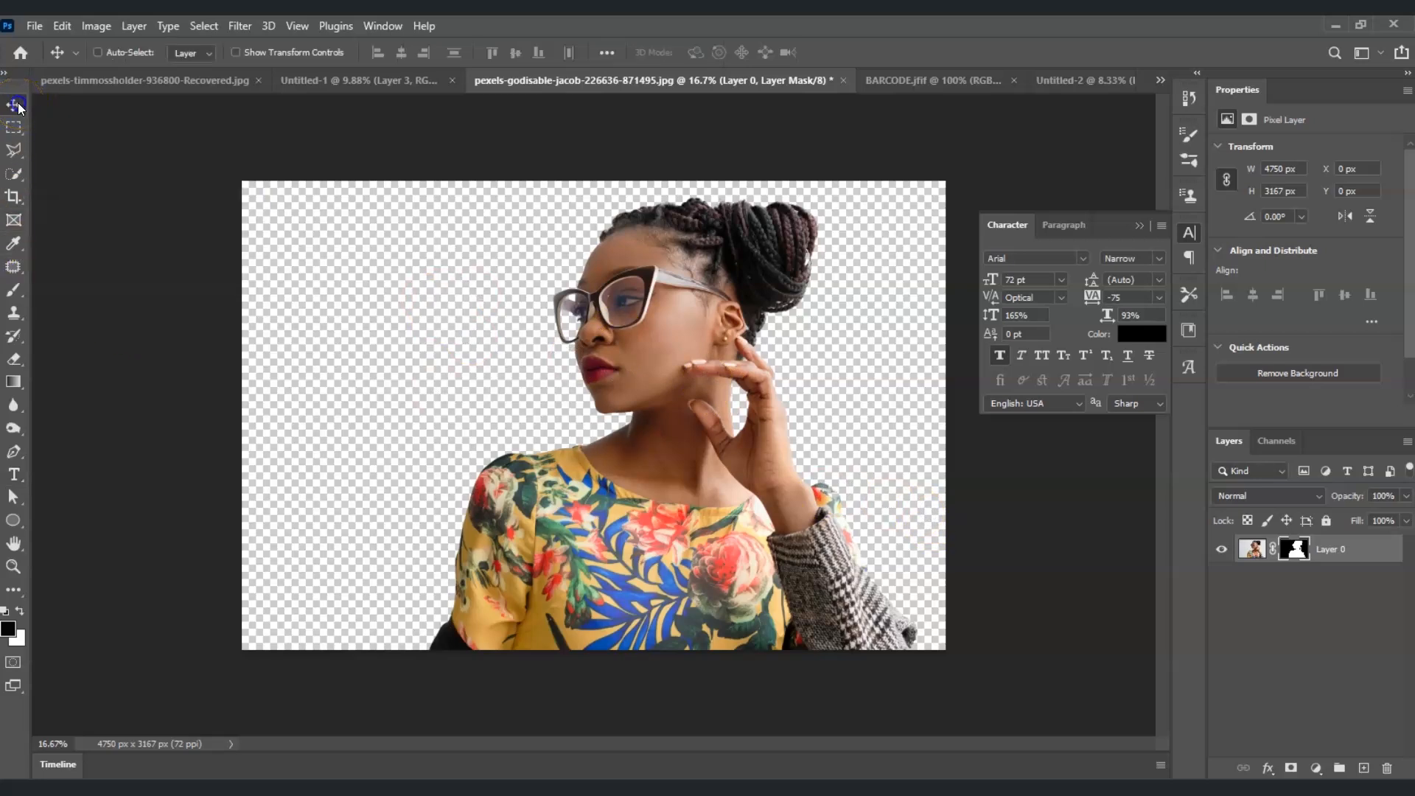
left_click_drag(641, 380, 602, 365)
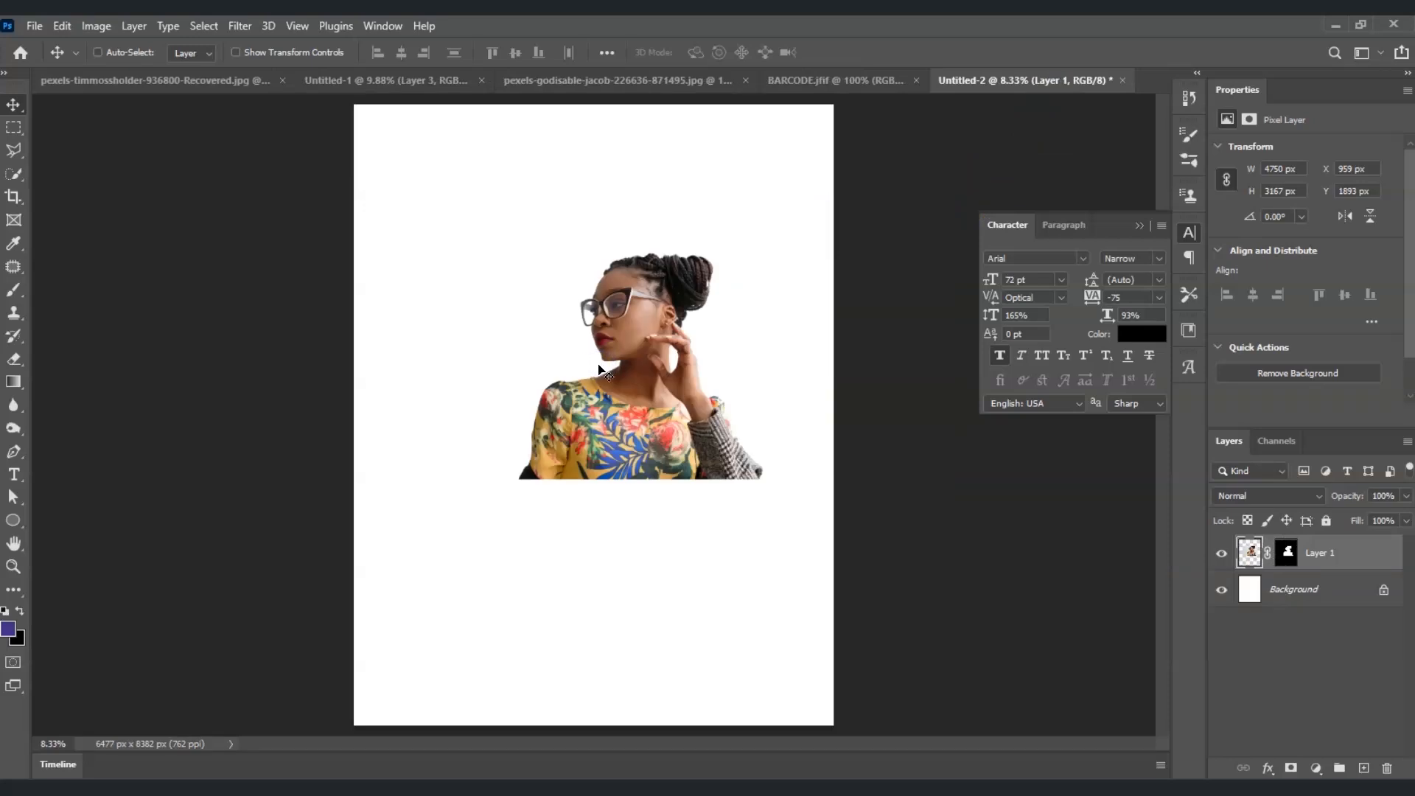
left_click_drag(675, 411, 661, 437)
left_click(671, 448)
left_click(1366, 551)
- Scale the woman's layer up to about 259% and position her to fill the lower part of the page, leaving space above her head
key("ctrl+t")
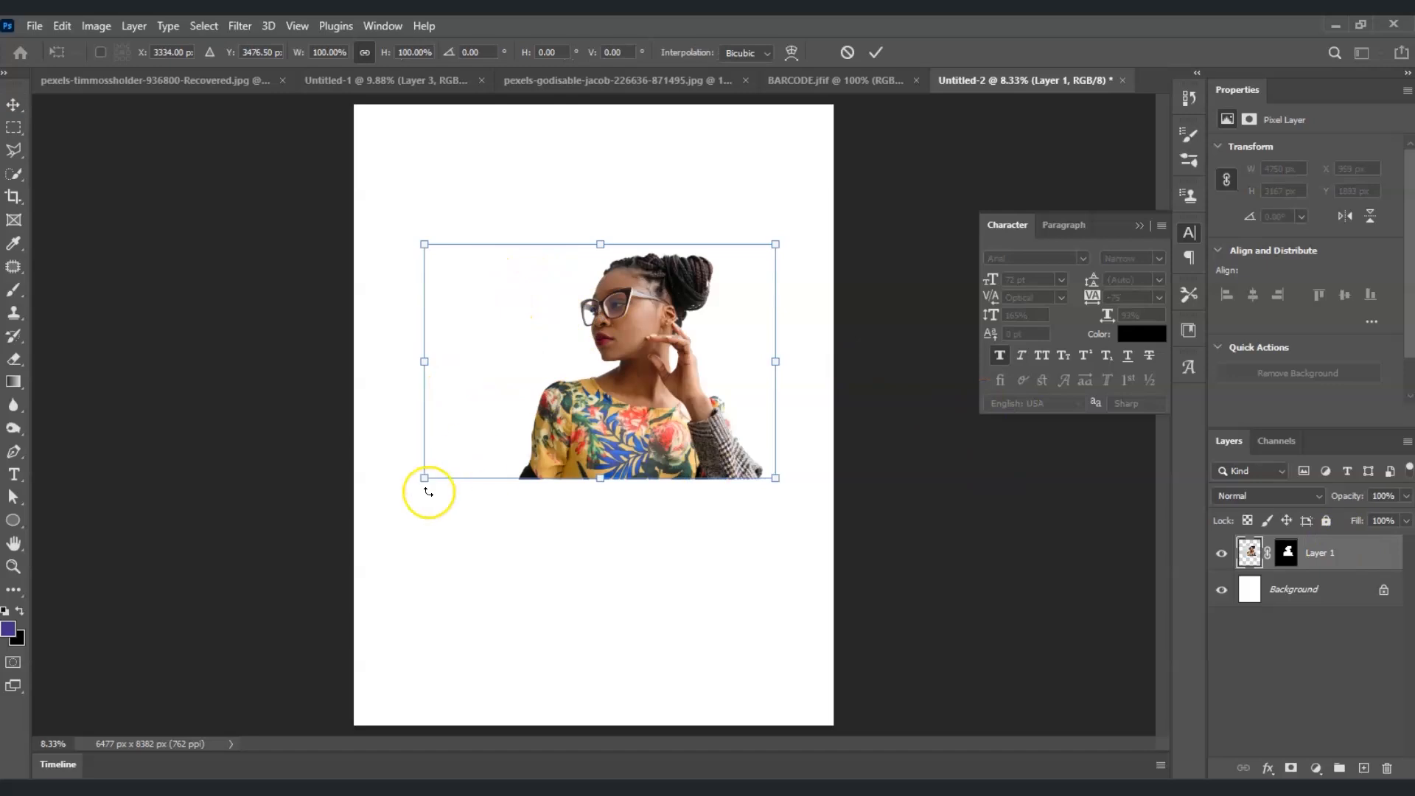
left_click_drag(424, 479, 111, 718)
left_click_drag(461, 521, 537, 555)
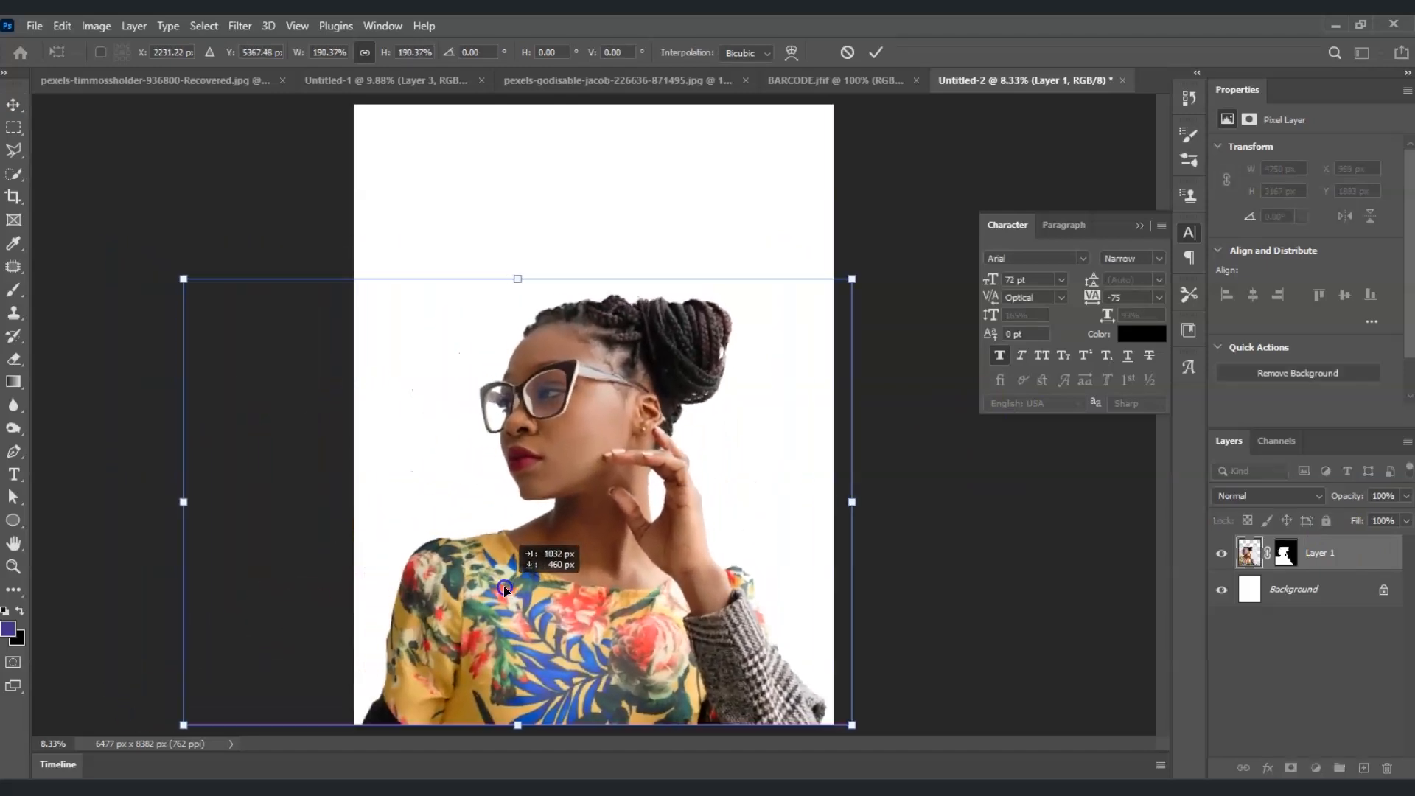
left_click_drag(179, 280, 63, 196)
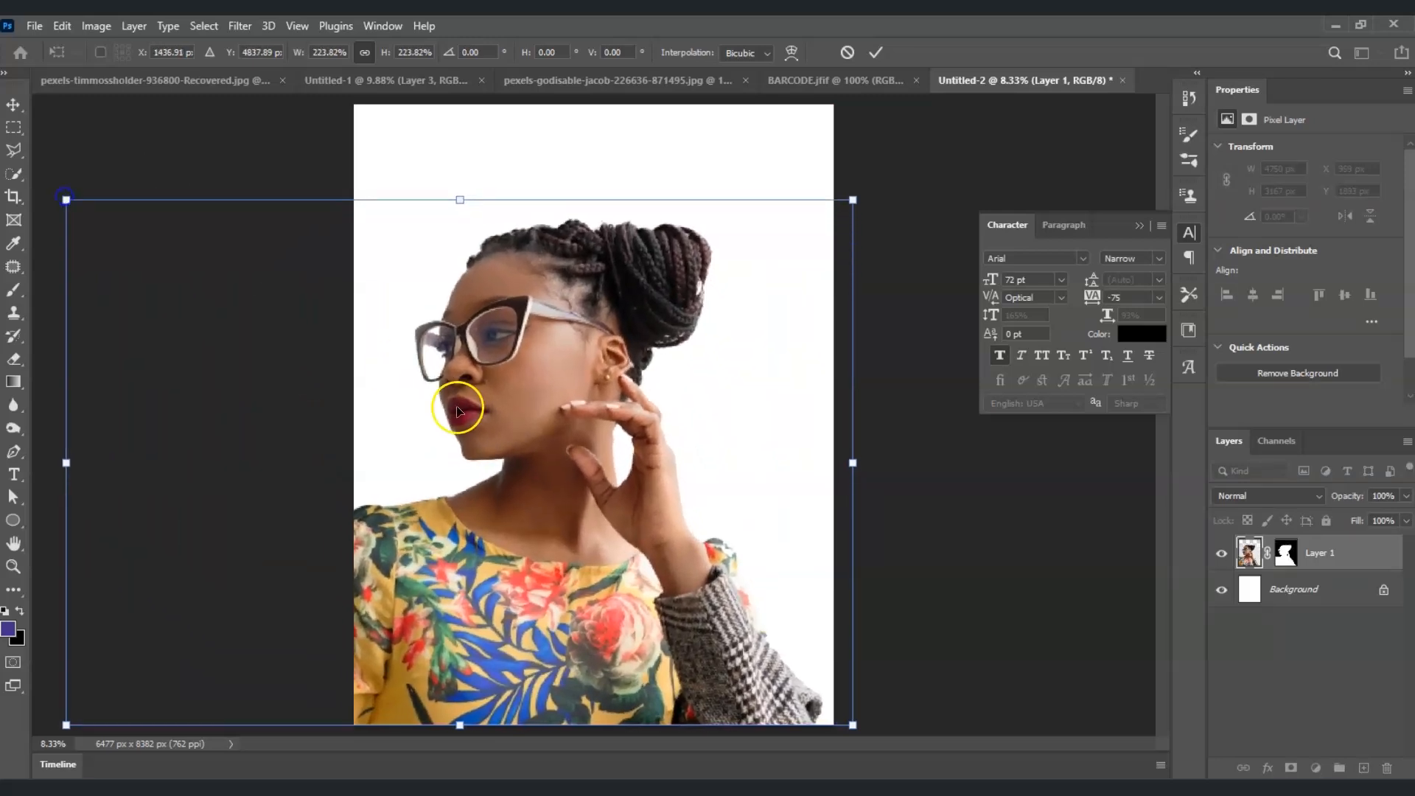
left_click_drag(464, 395, 505, 410)
left_click_drag(893, 211, 992, 143)
left_click_drag(711, 444, 53, 179)
left_click_drag(517, 427, 522, 460)
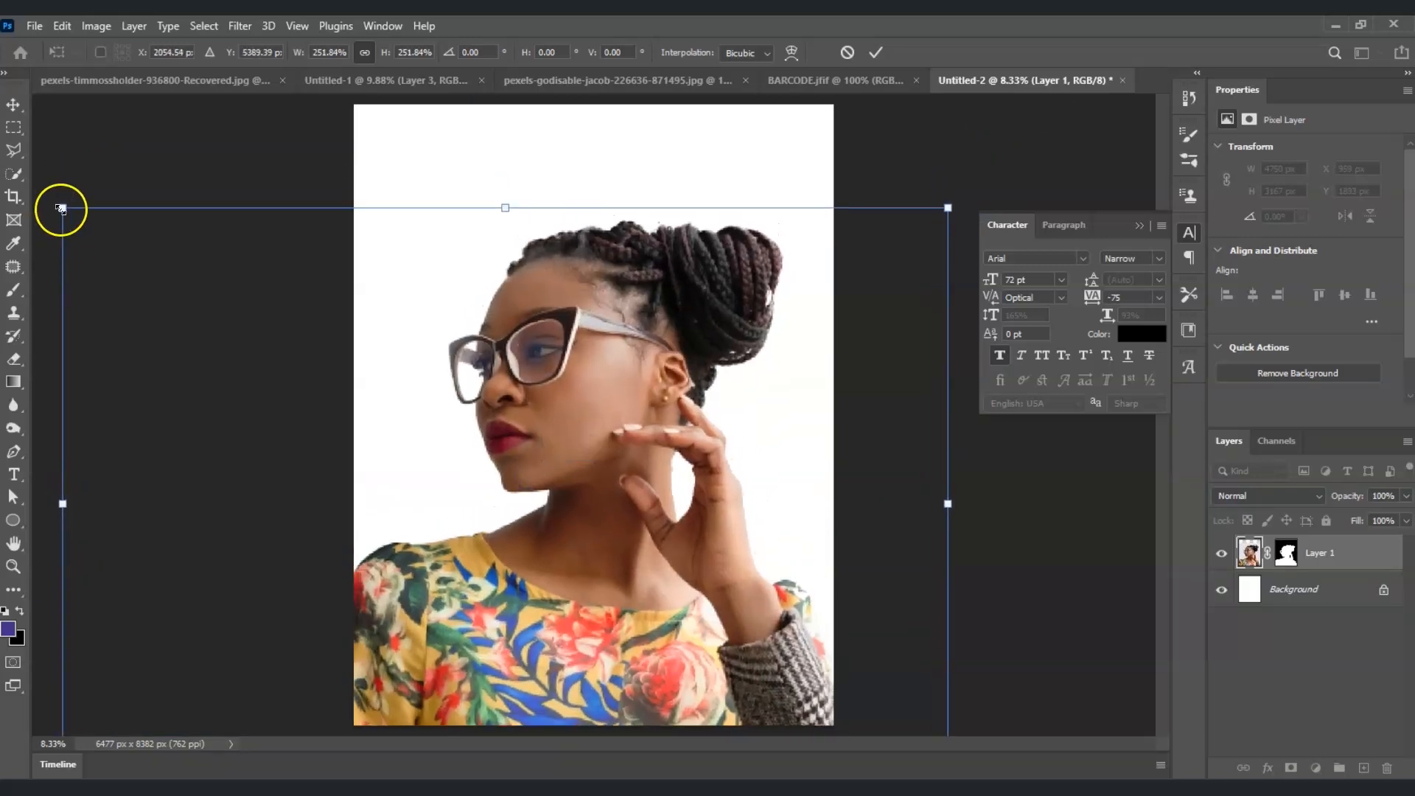
left_click_drag(60, 208, 41, 196)
left_click_drag(448, 454, 458, 458)
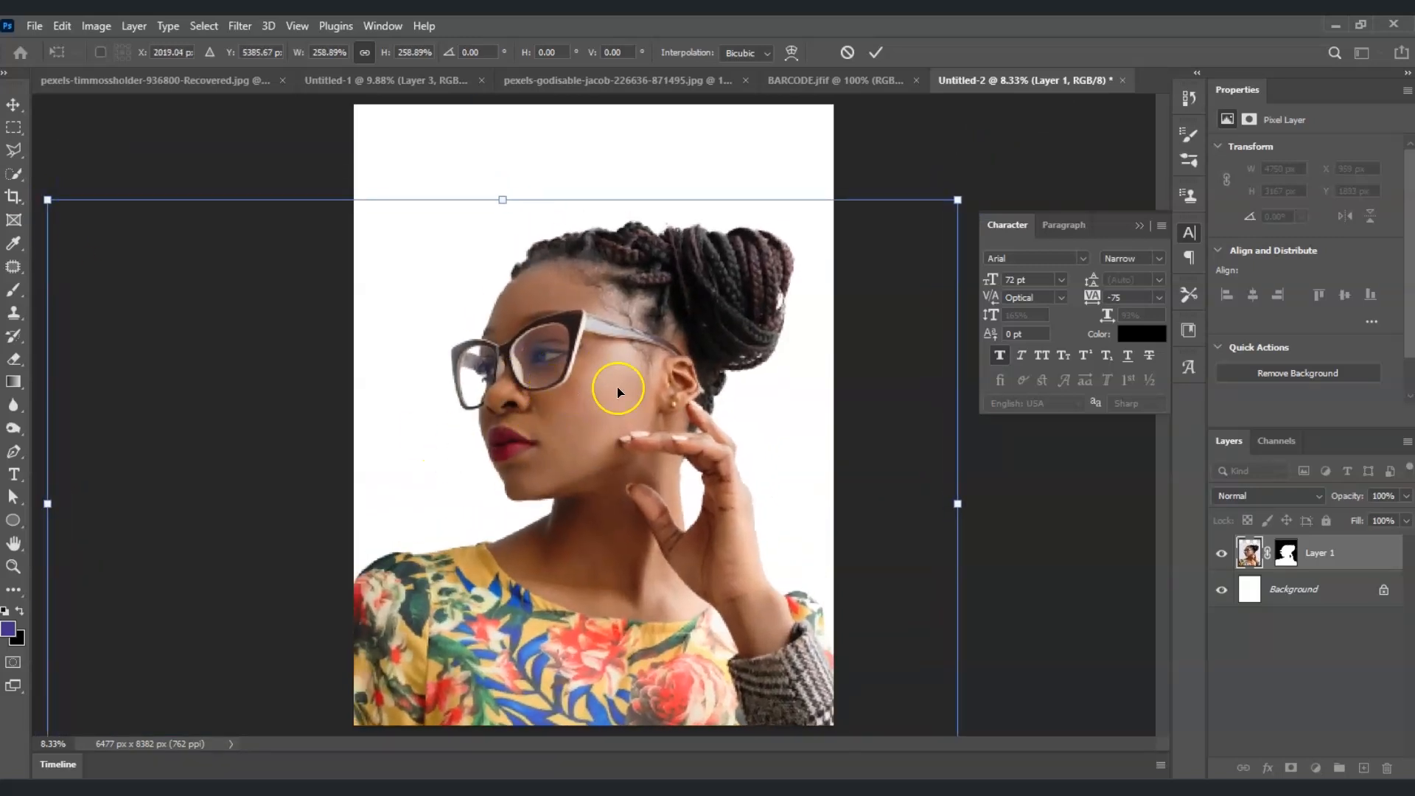
key("Return")
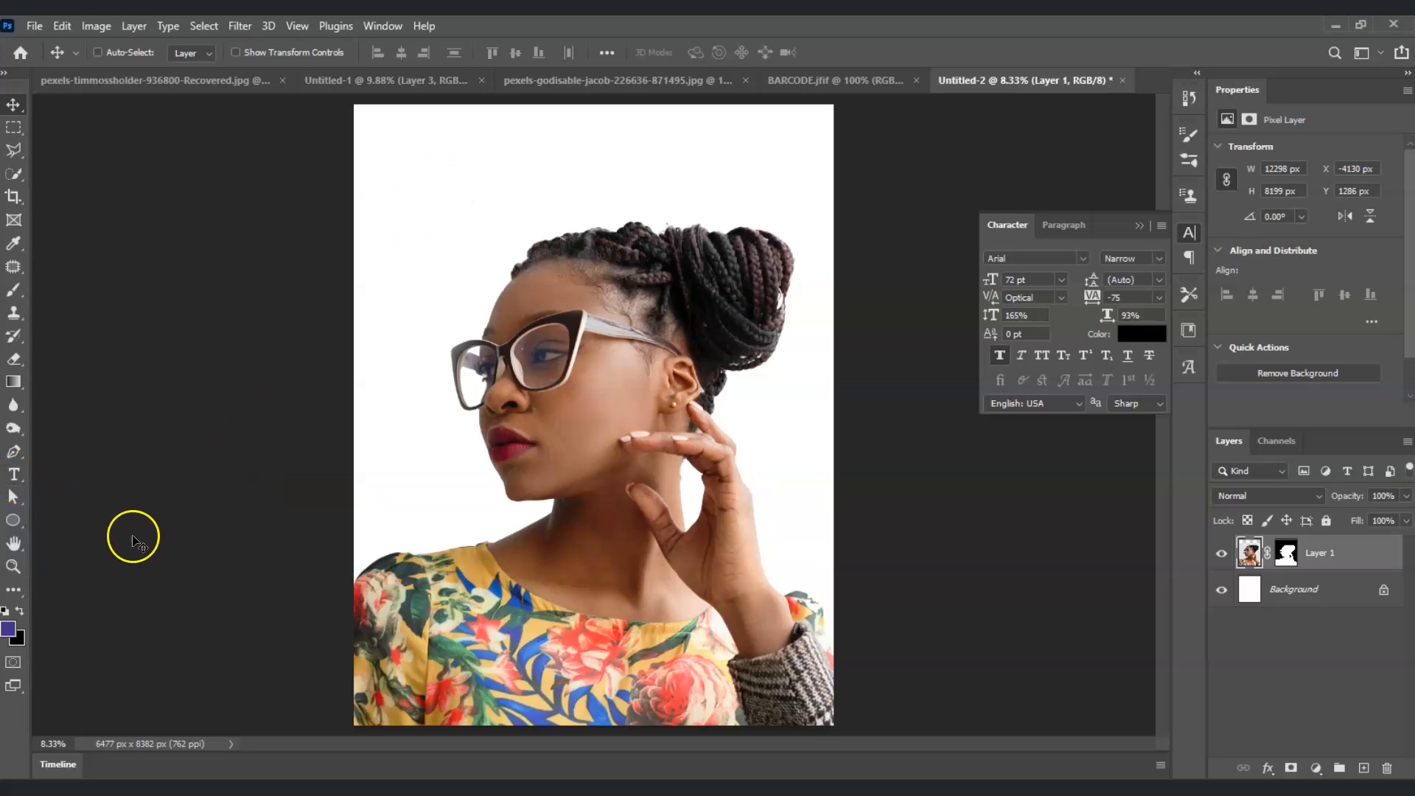
- Add the title text "FASHION" in the blank area above the woman's head
left_click(24, 482)
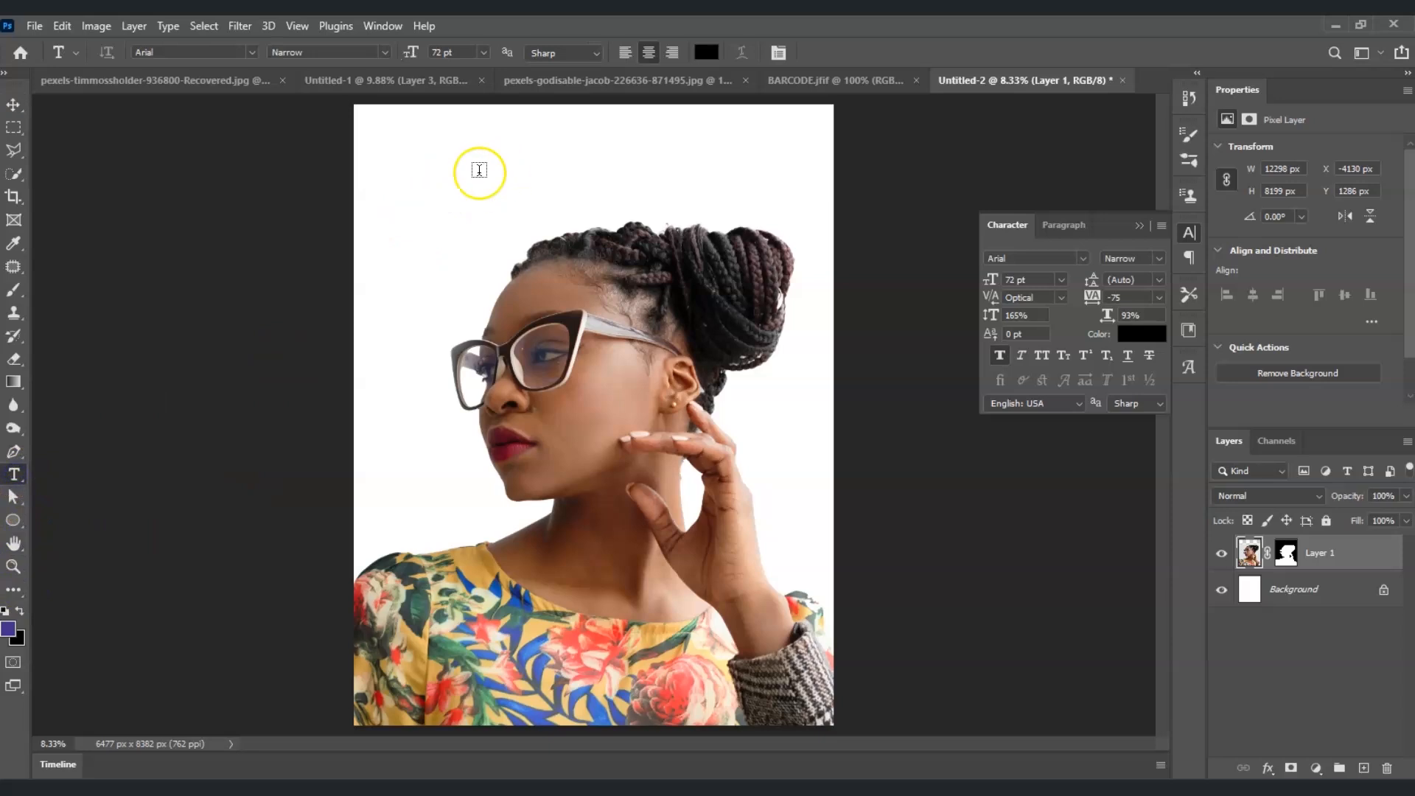
left_click(439, 175)
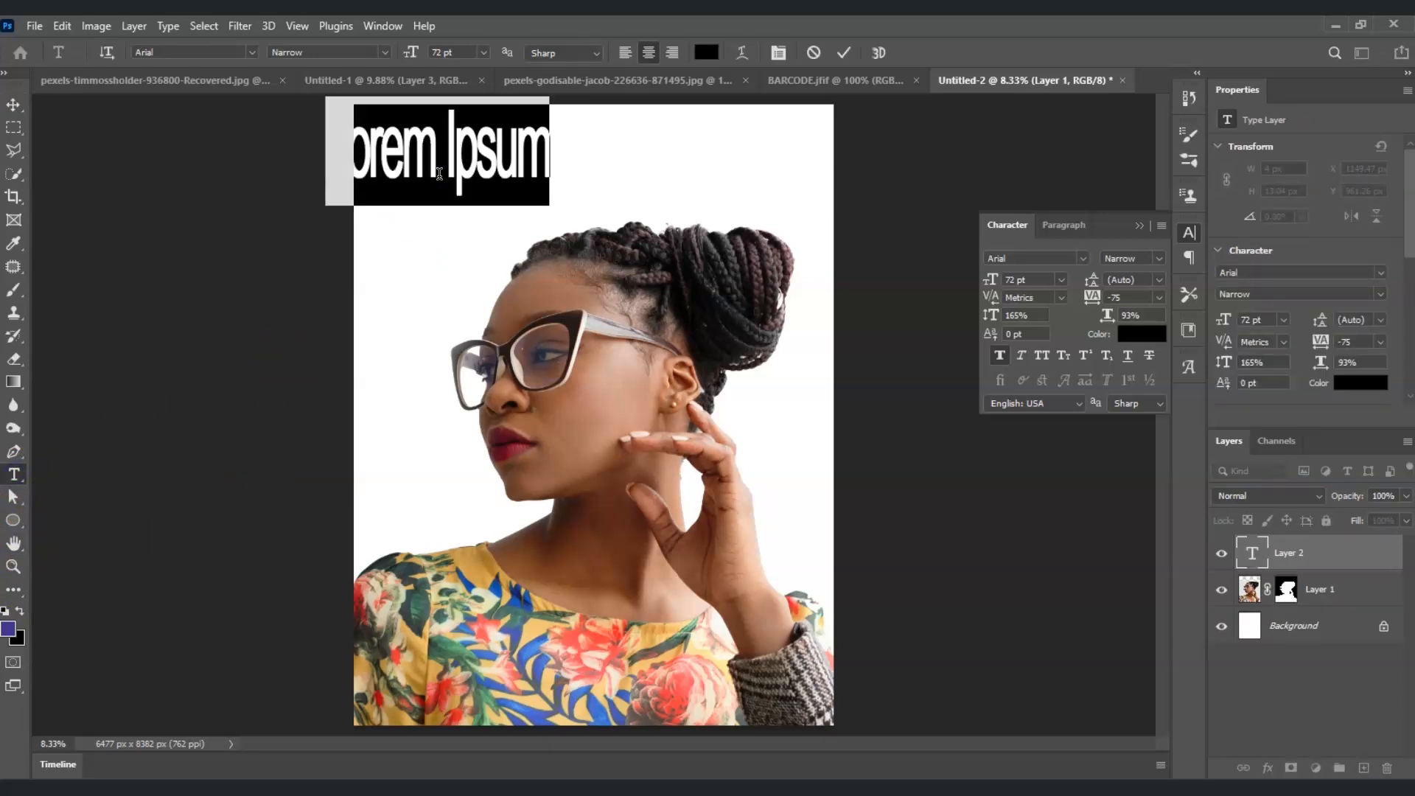
type("FA")
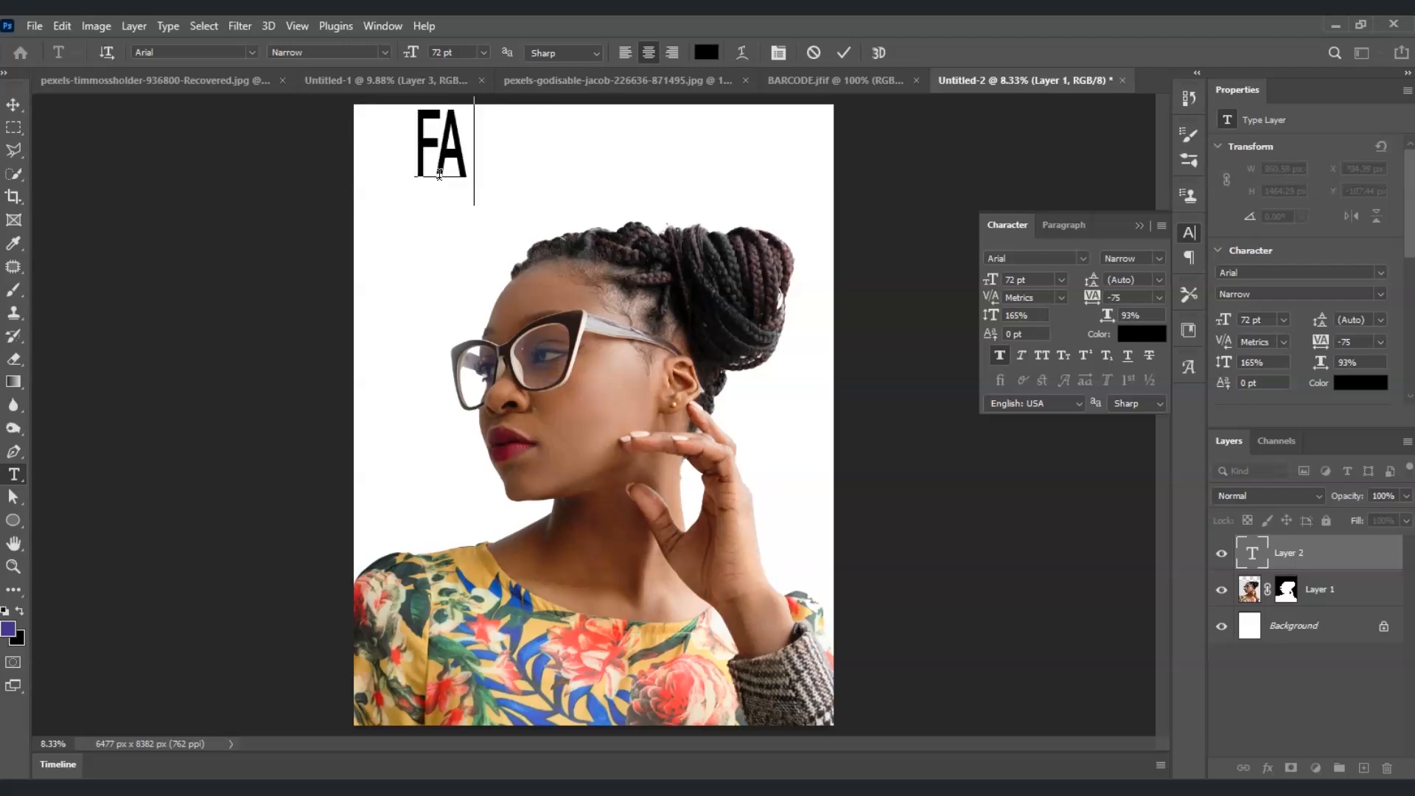
type("SHIN")
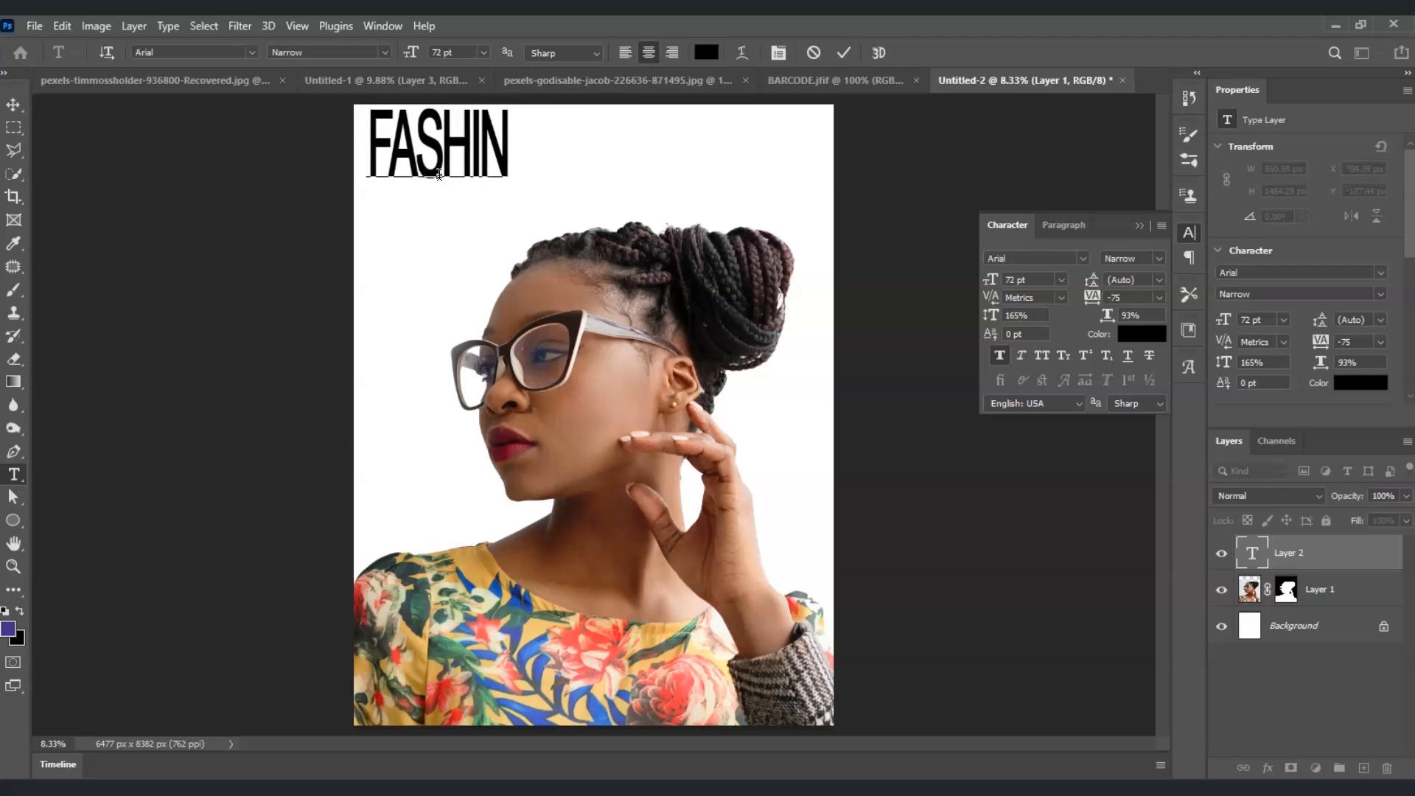
key("BackSpace")
type("ON")
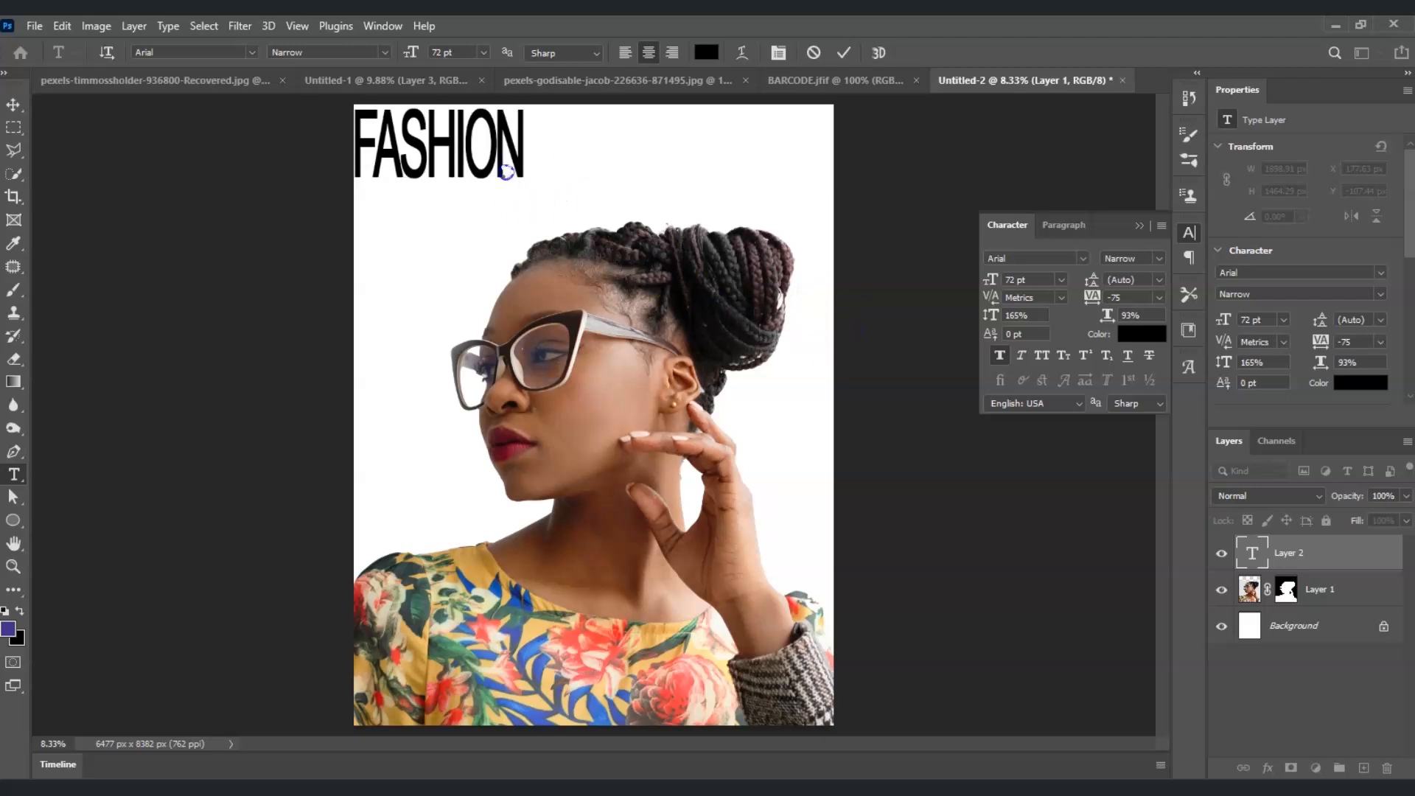
key("ctrl+Return")
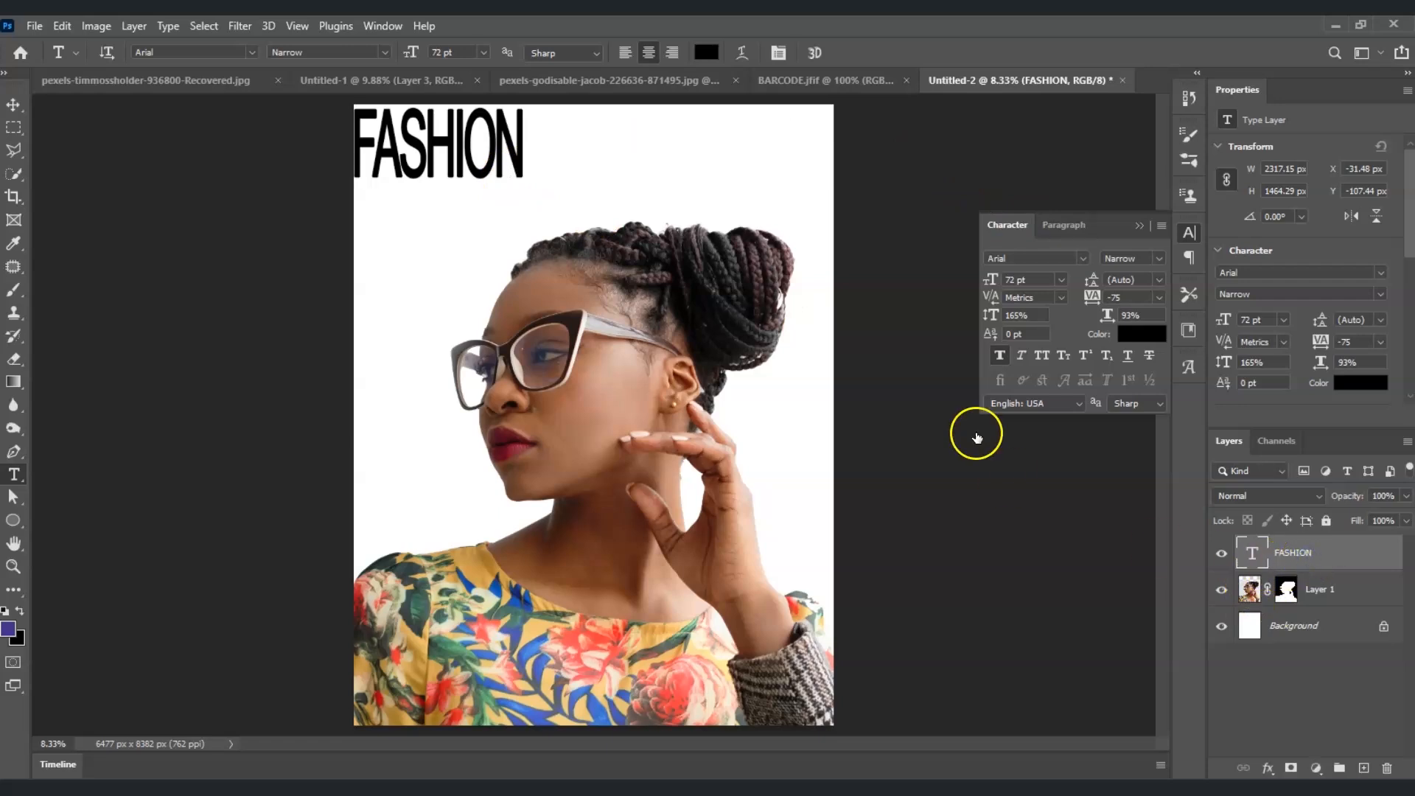
- Enlarge the FASHION title to about 223% and place it across the top of the page
key("ctrl+t")
left_click_drag(519, 210, 770, 281)
left_click_drag(622, 221, 679, 236)
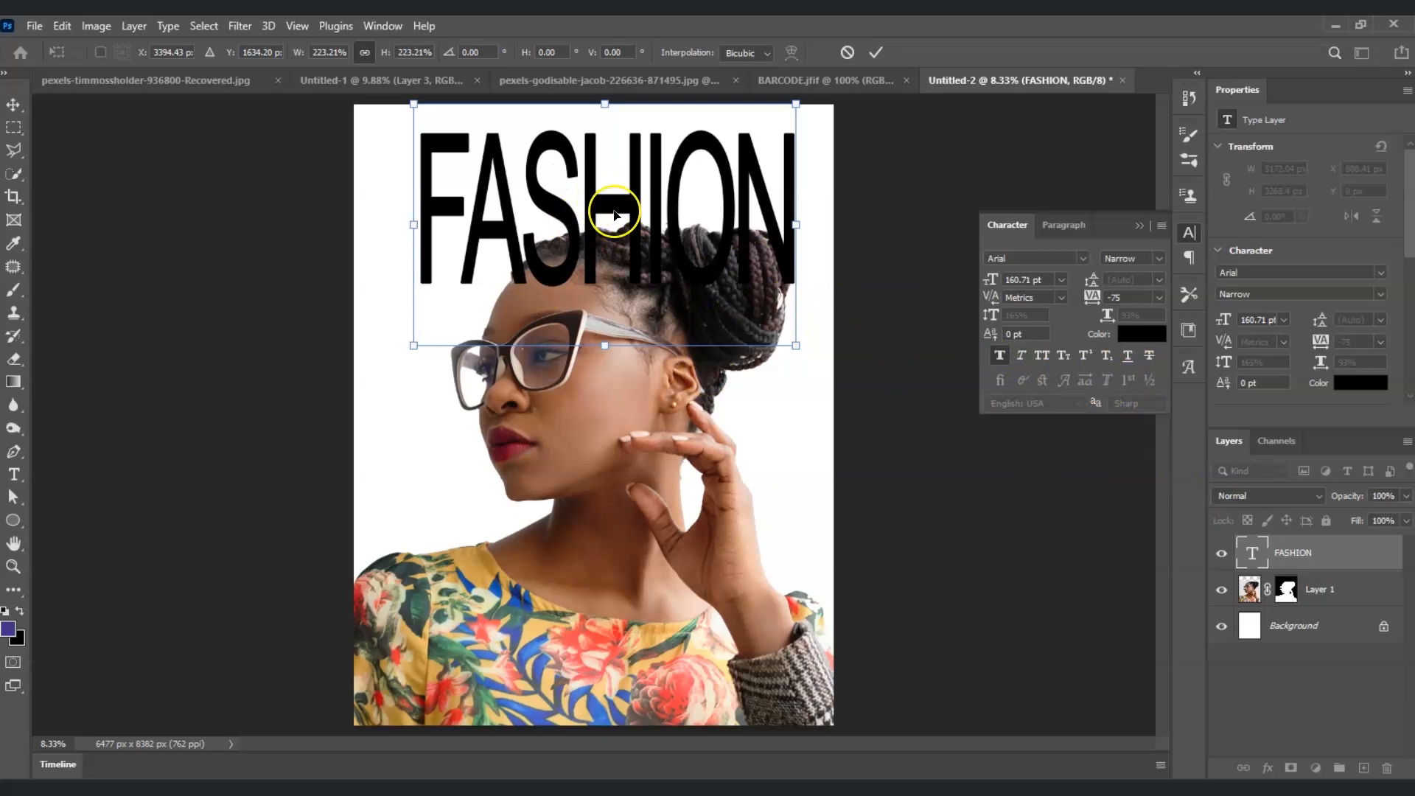
- Change the font of the FASHION title to Impact Regular
double_click(1253, 553)
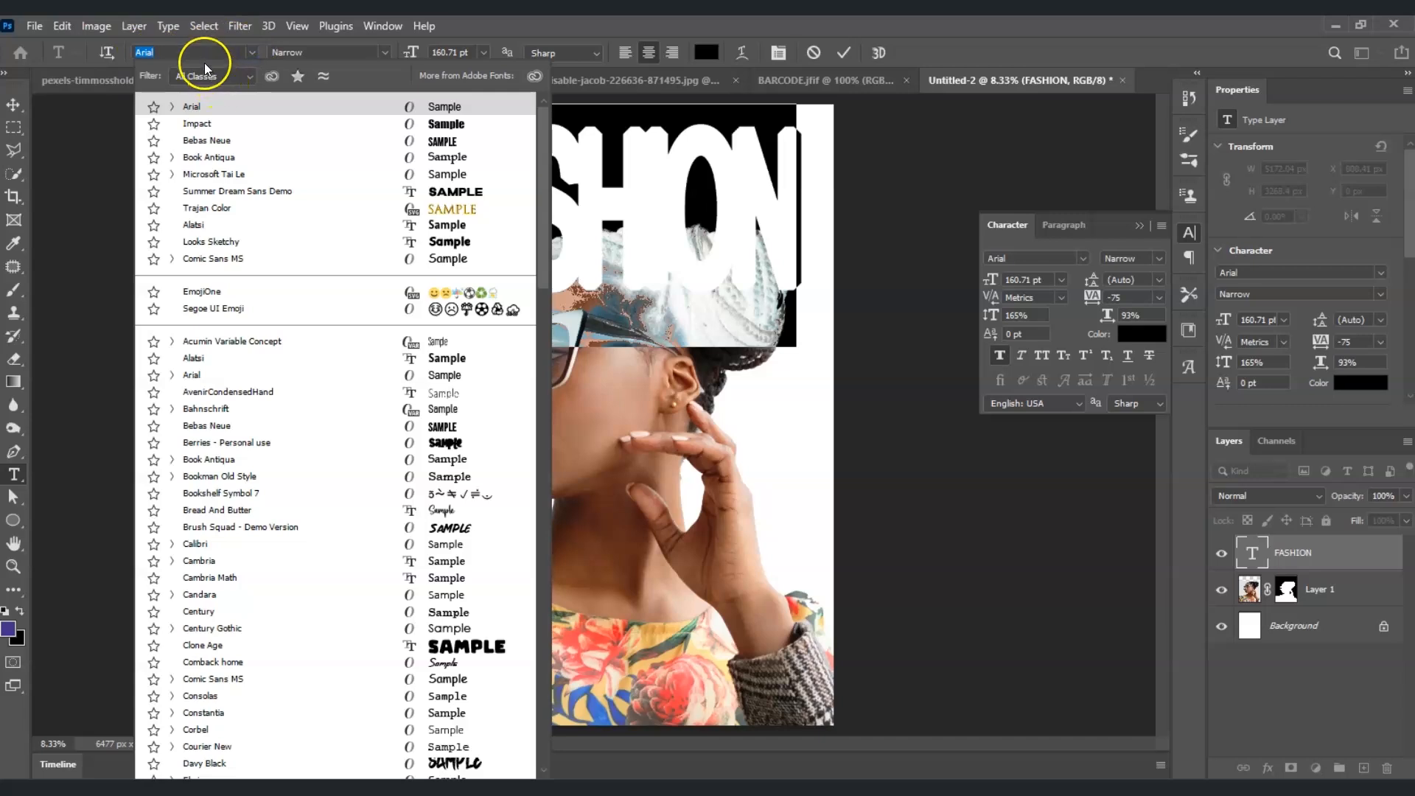
type("IMP")
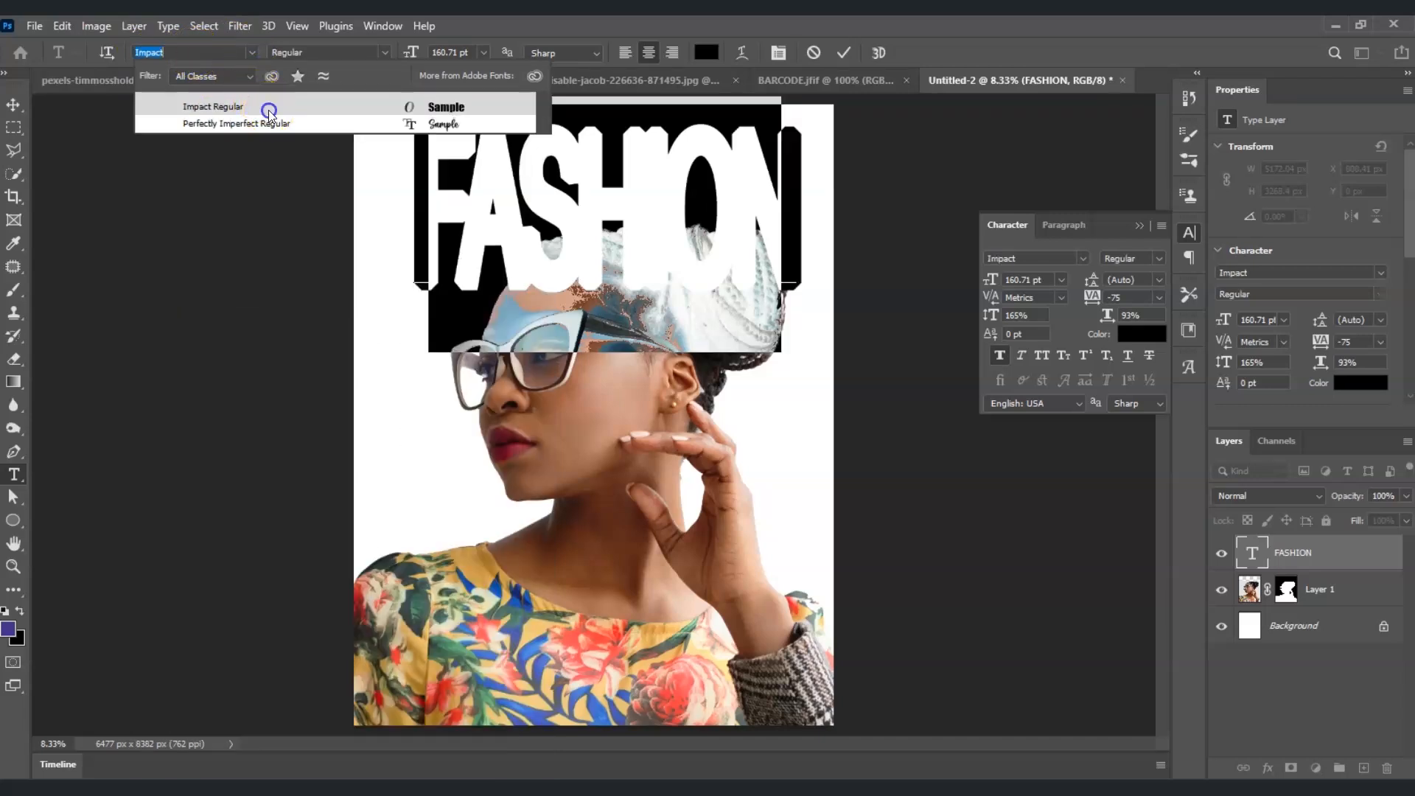
left_click(267, 106)
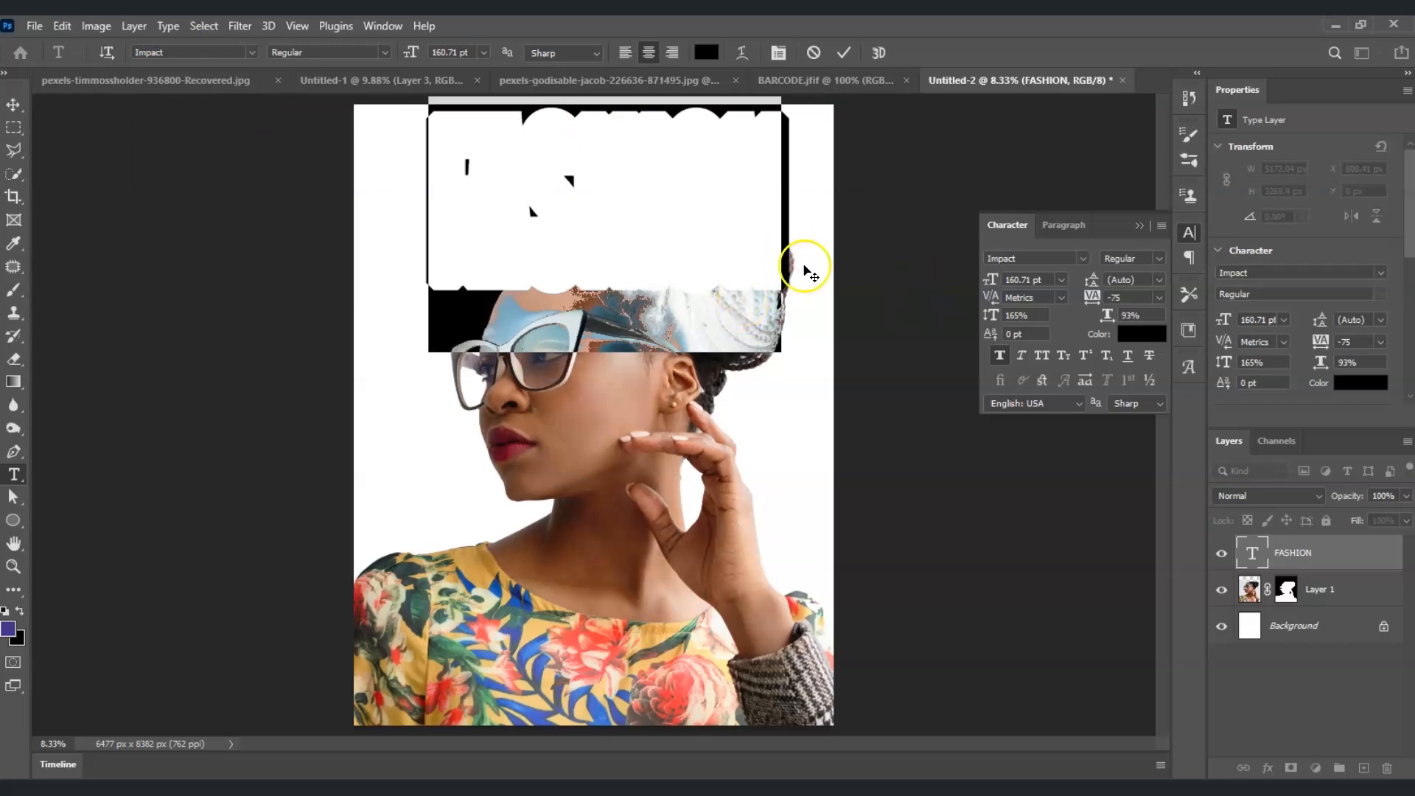
- Set the FASHION title's tracking to 0 and turn off its faux bold
left_click(1181, 237)
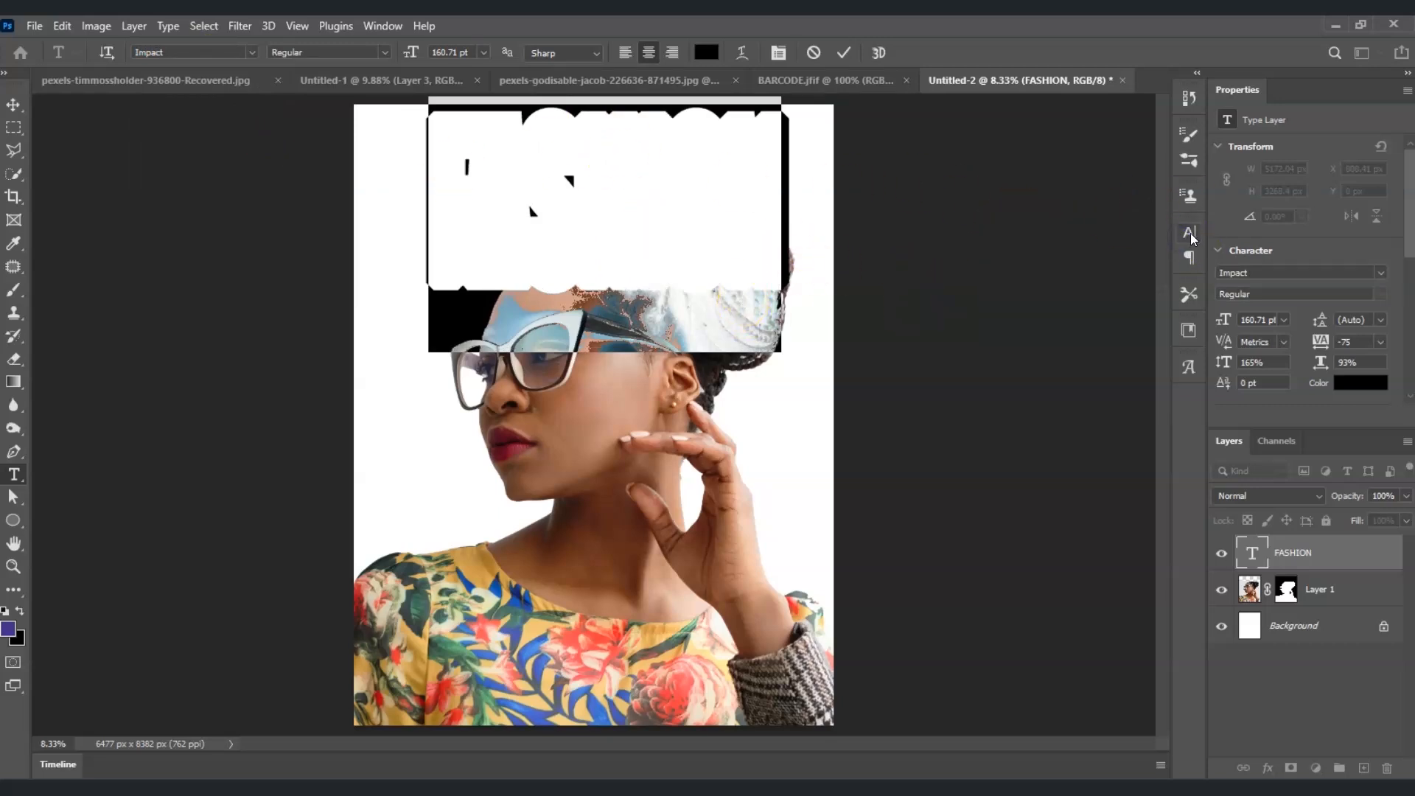
left_click(1188, 236)
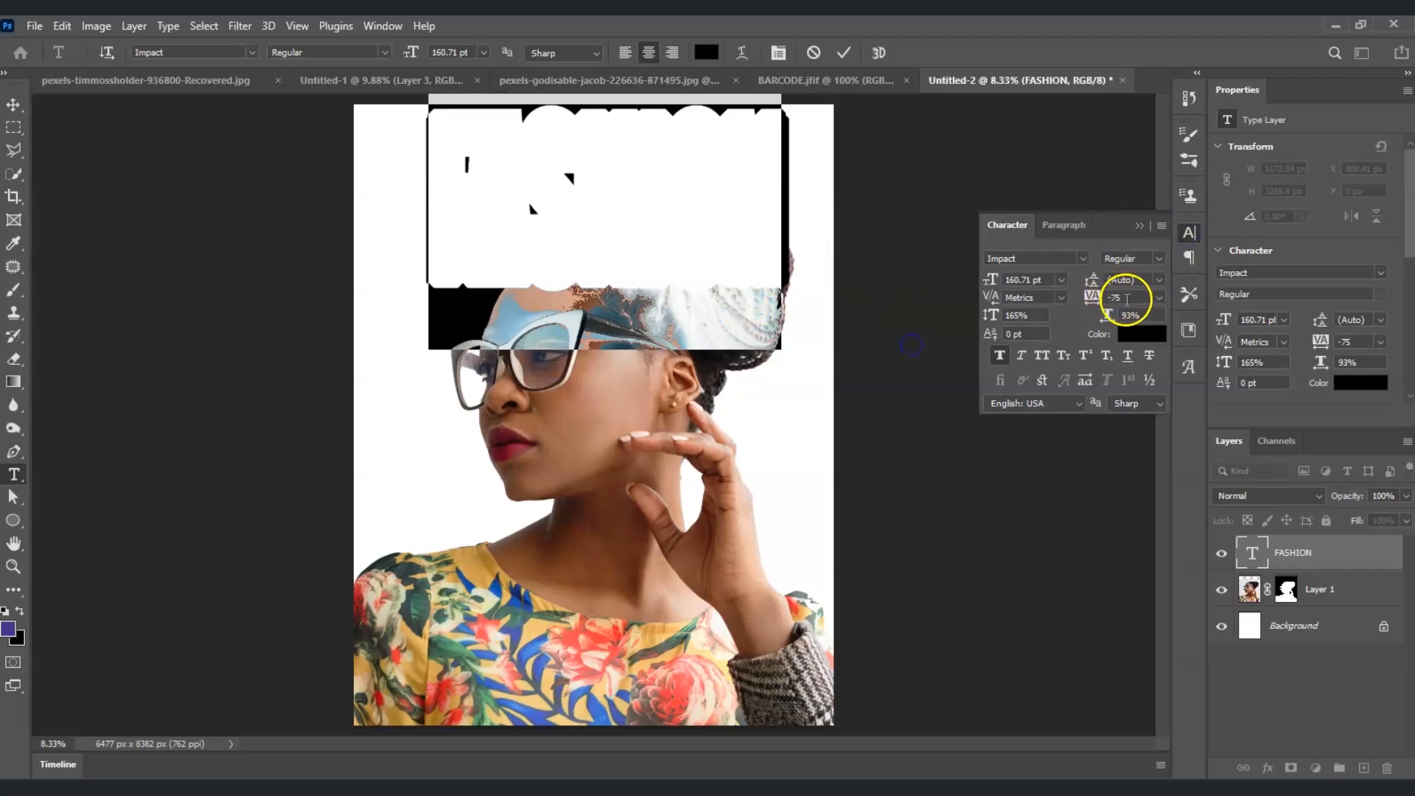
left_click(1158, 299)
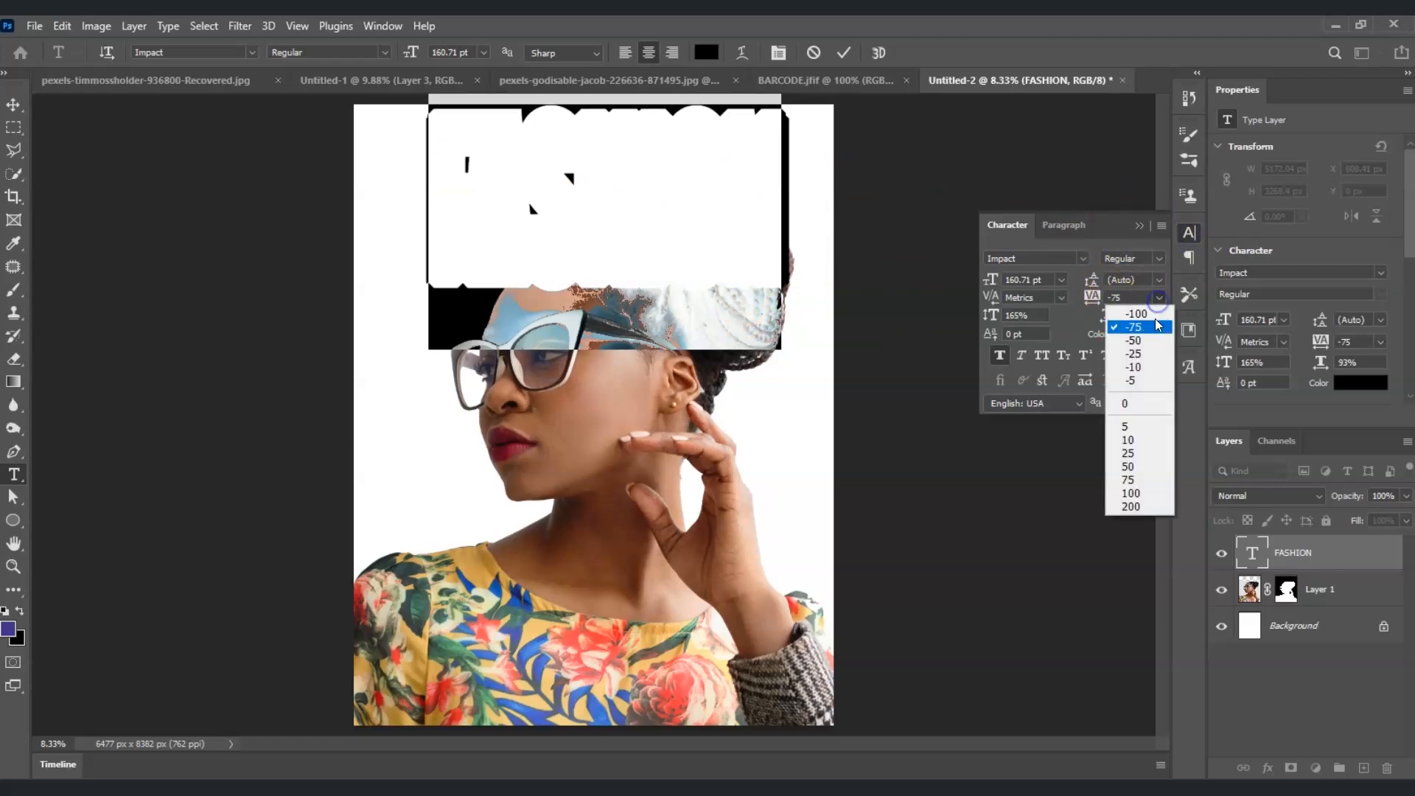
left_click(1140, 405)
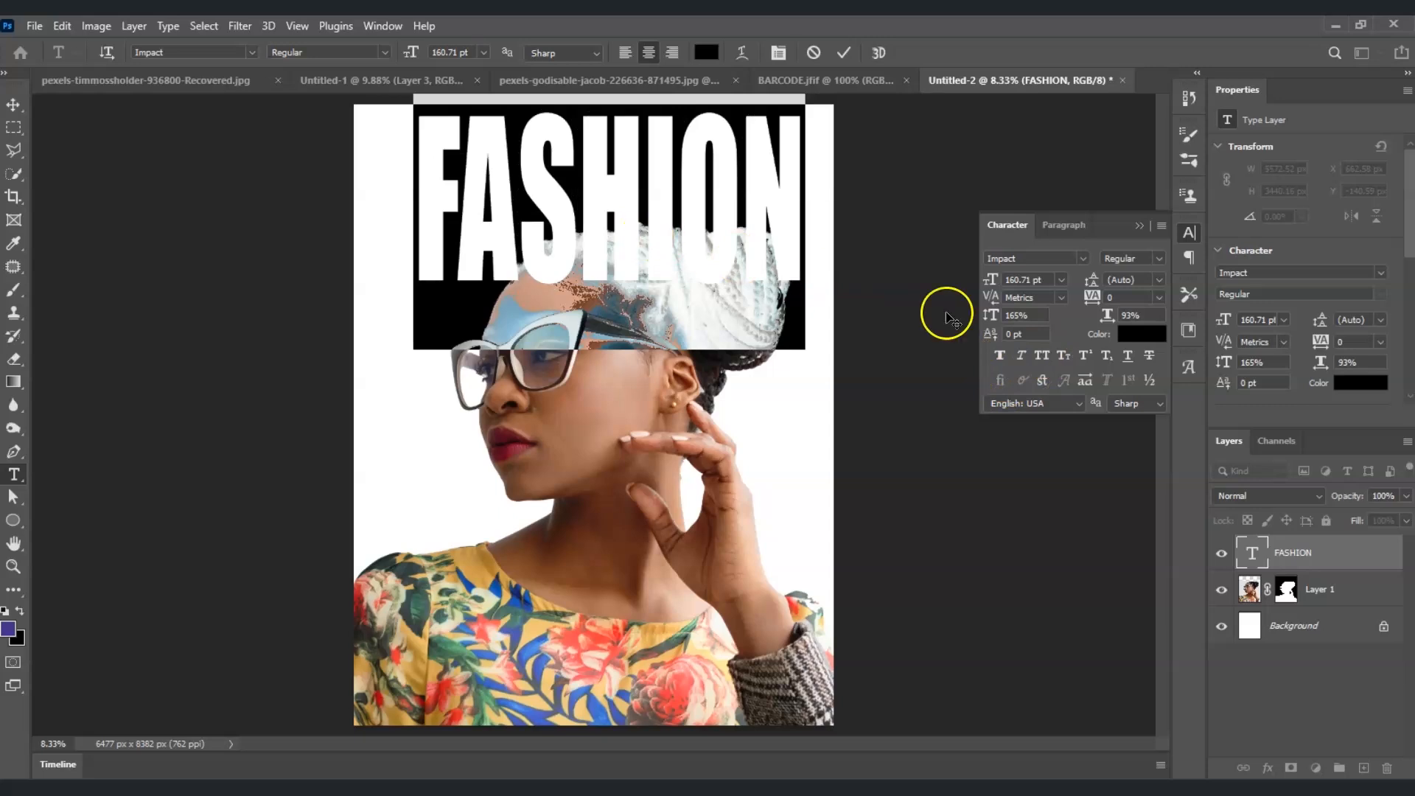
- Set the horizontal scale of the FASHION title to 100% and deselect its letters
left_click(1142, 317)
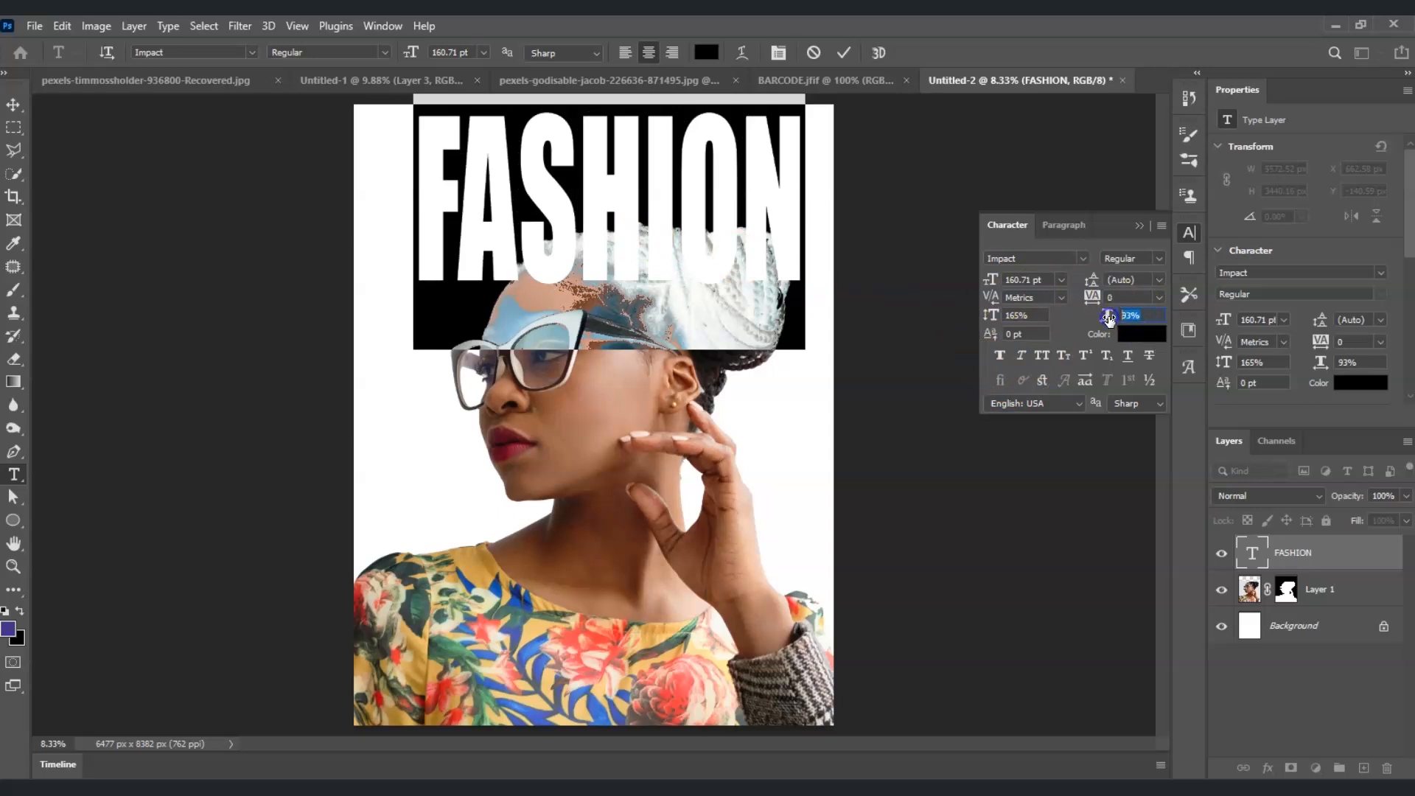
type("100")
key("Return")
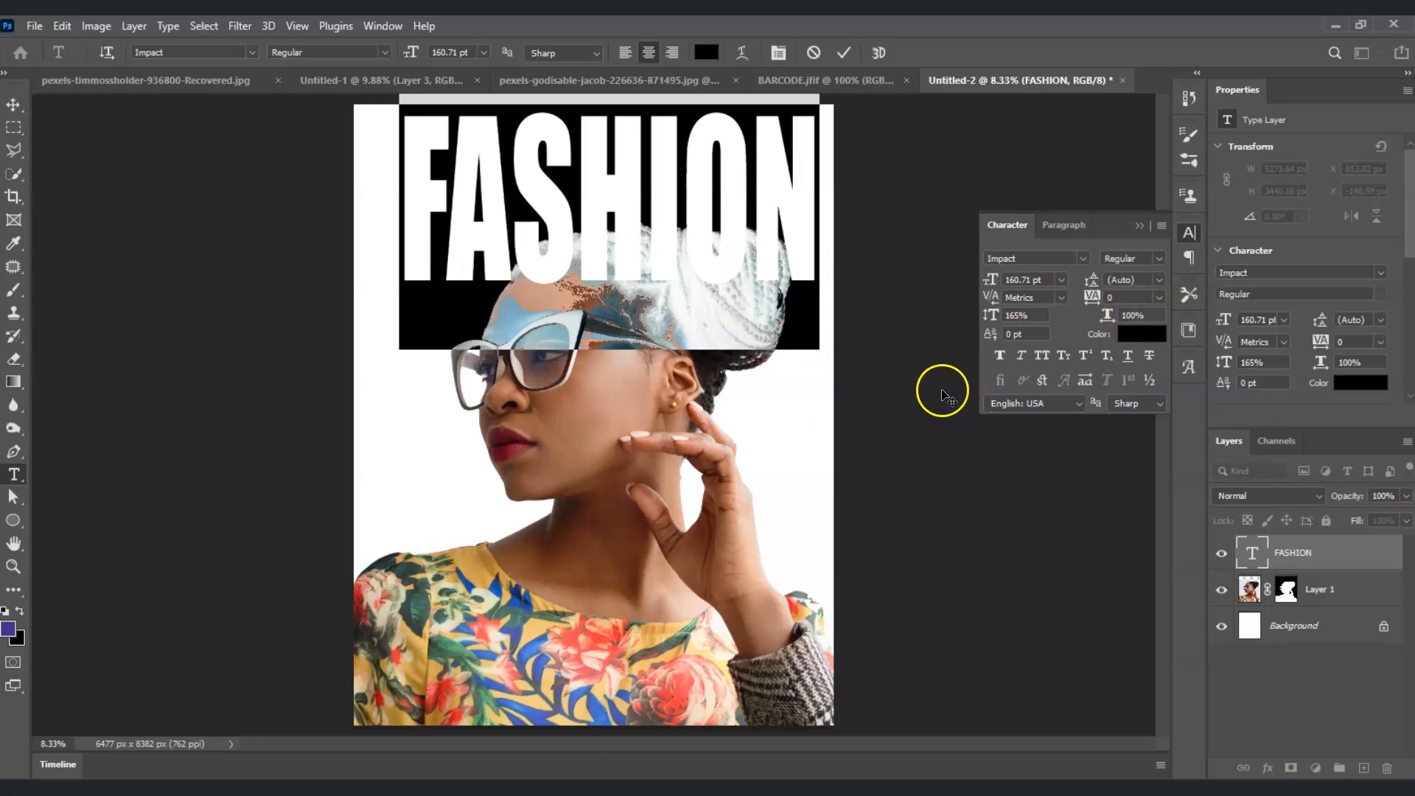
left_click(831, 372)
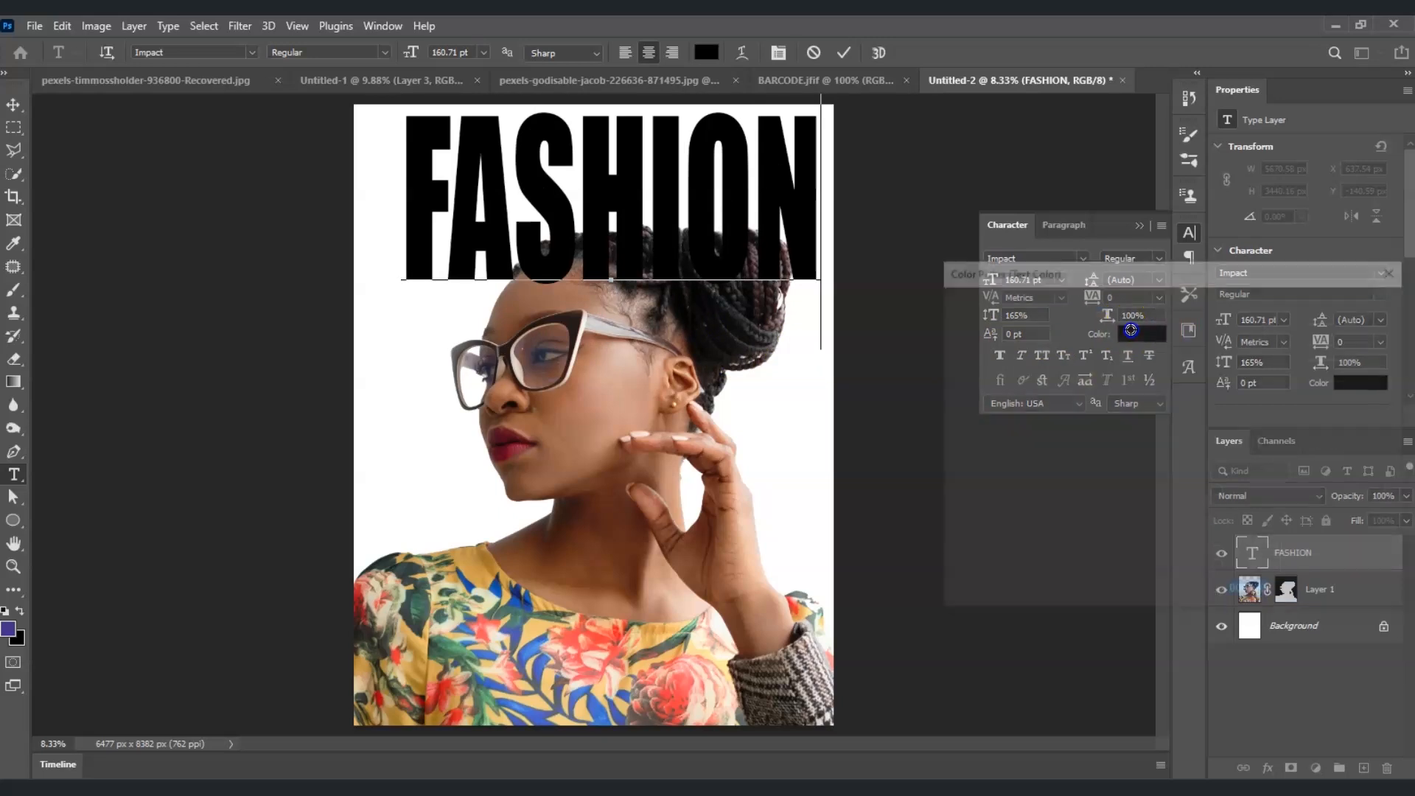
- Recolour the FASHION title to a bright coral red and commit the text edit
double_click(1251, 553)
left_click(1356, 384)
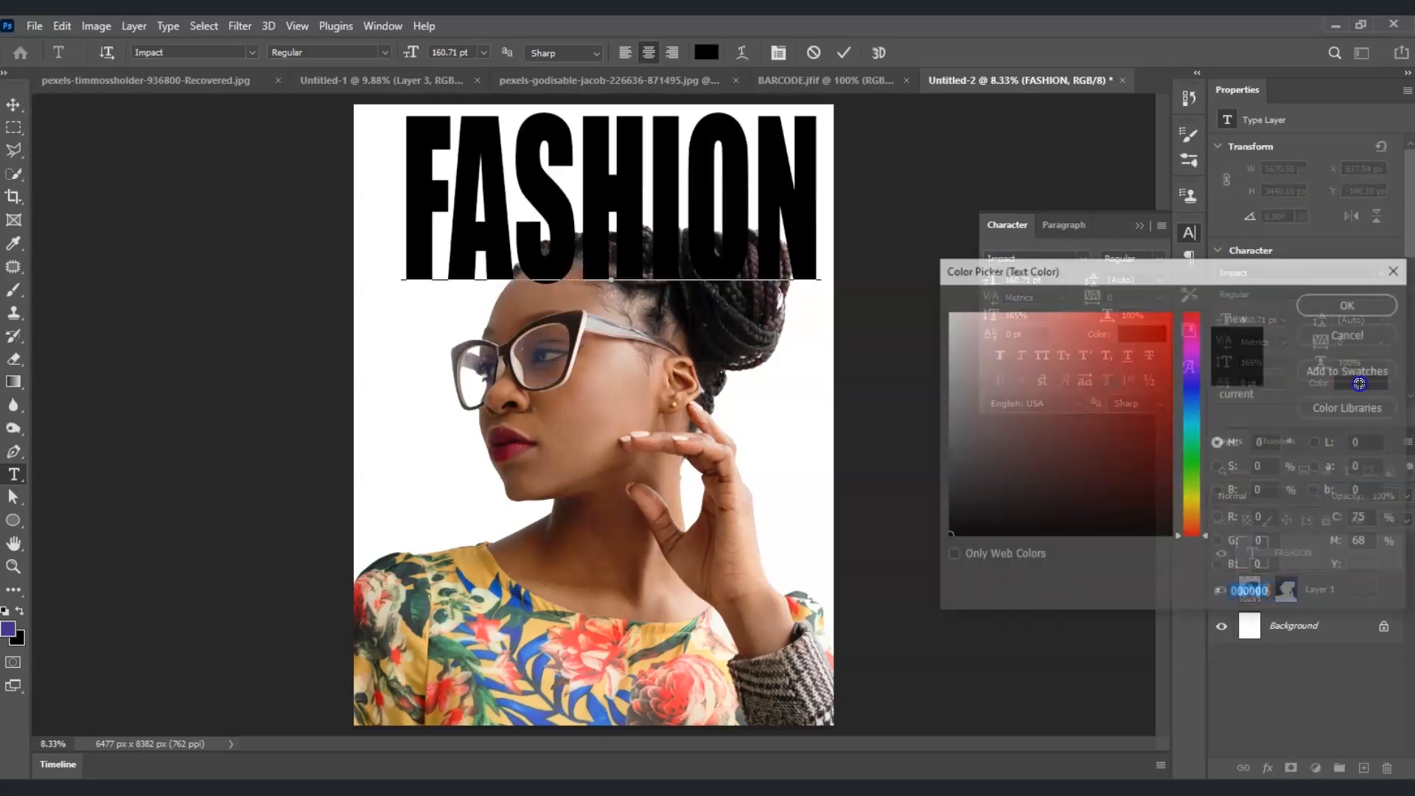
left_click(1127, 349)
left_click(1114, 327)
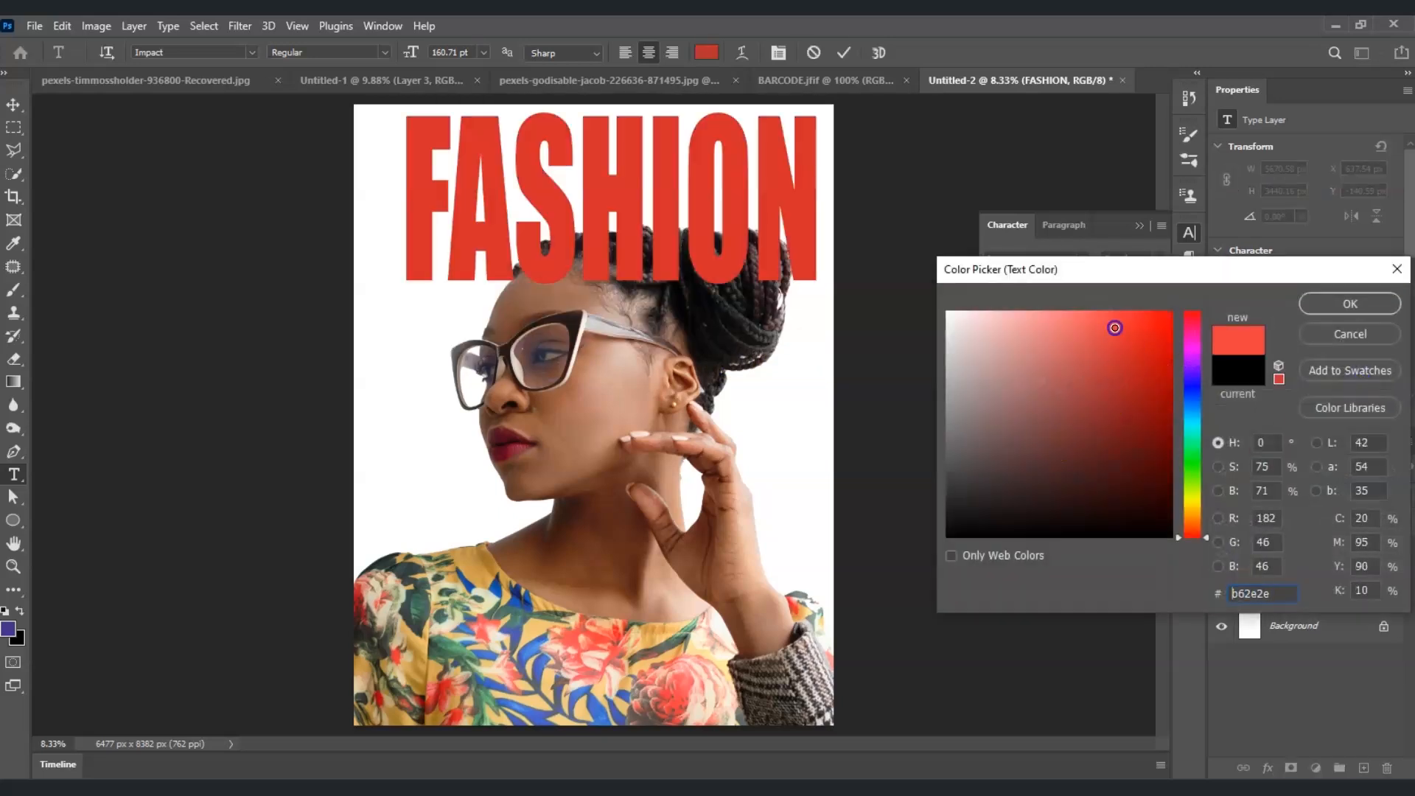
left_click(1314, 316)
key("ctrl+Return")
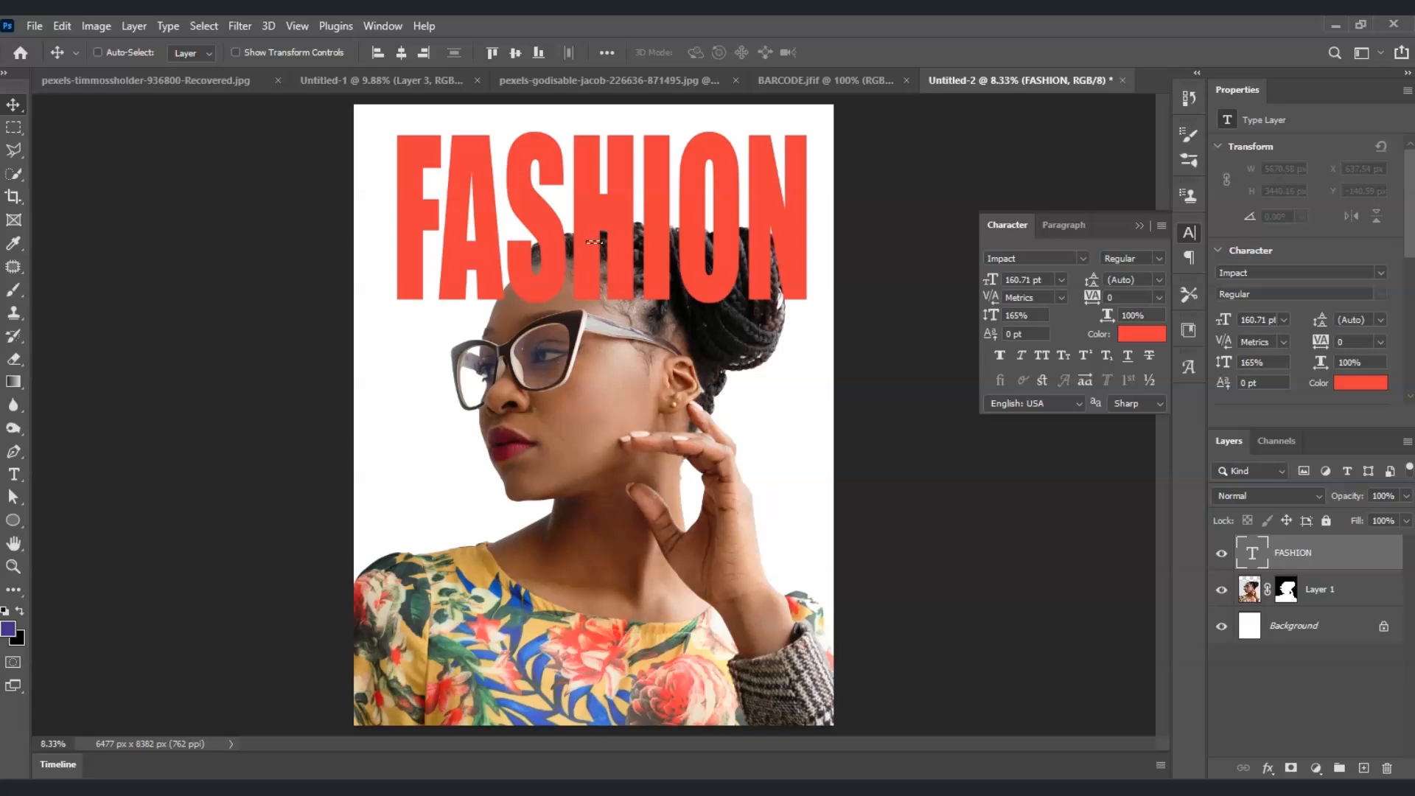
- Add a separate text layer reading "SUMMER 2024" at the page's upper-left corner, above the FASHION title
left_click(1311, 694)
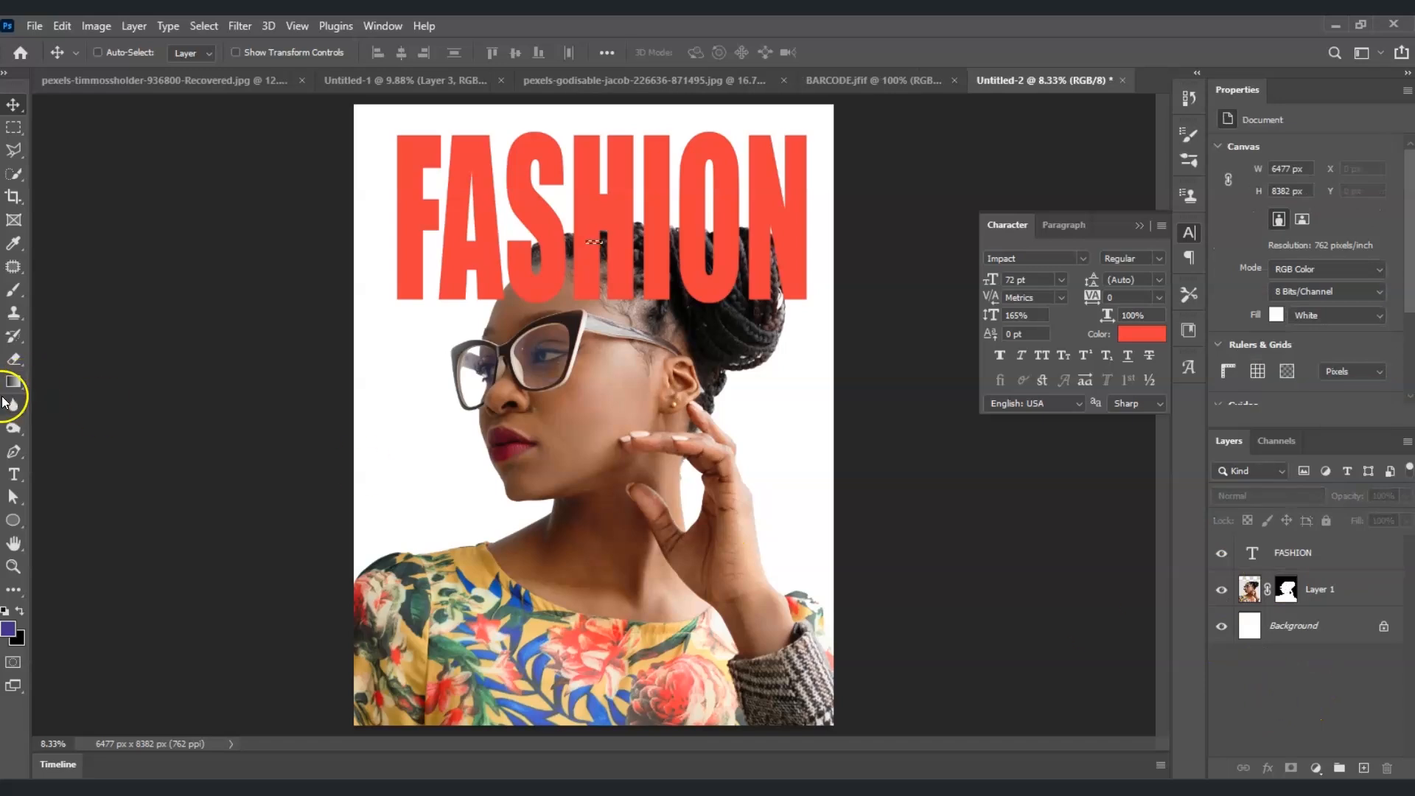
key("t")
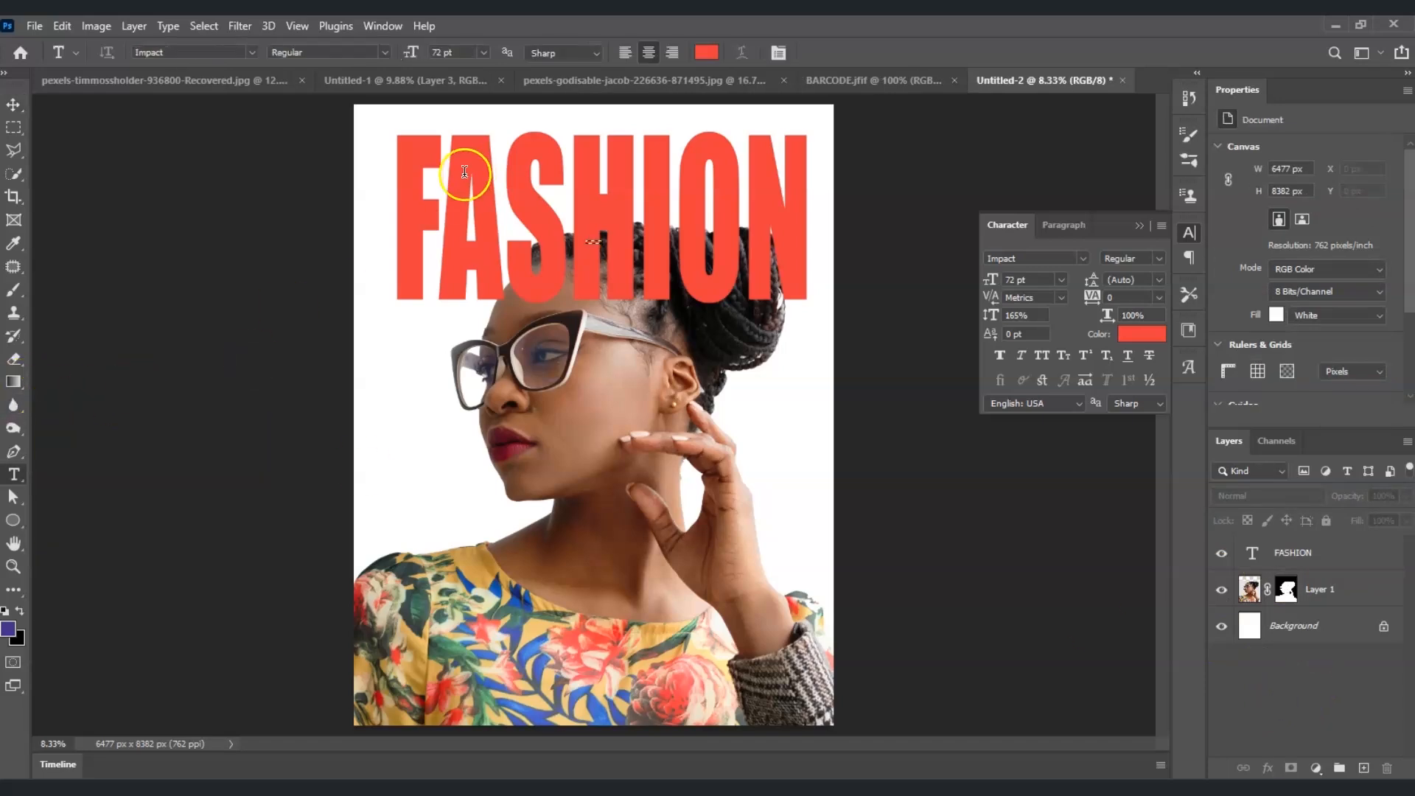
left_click(366, 117)
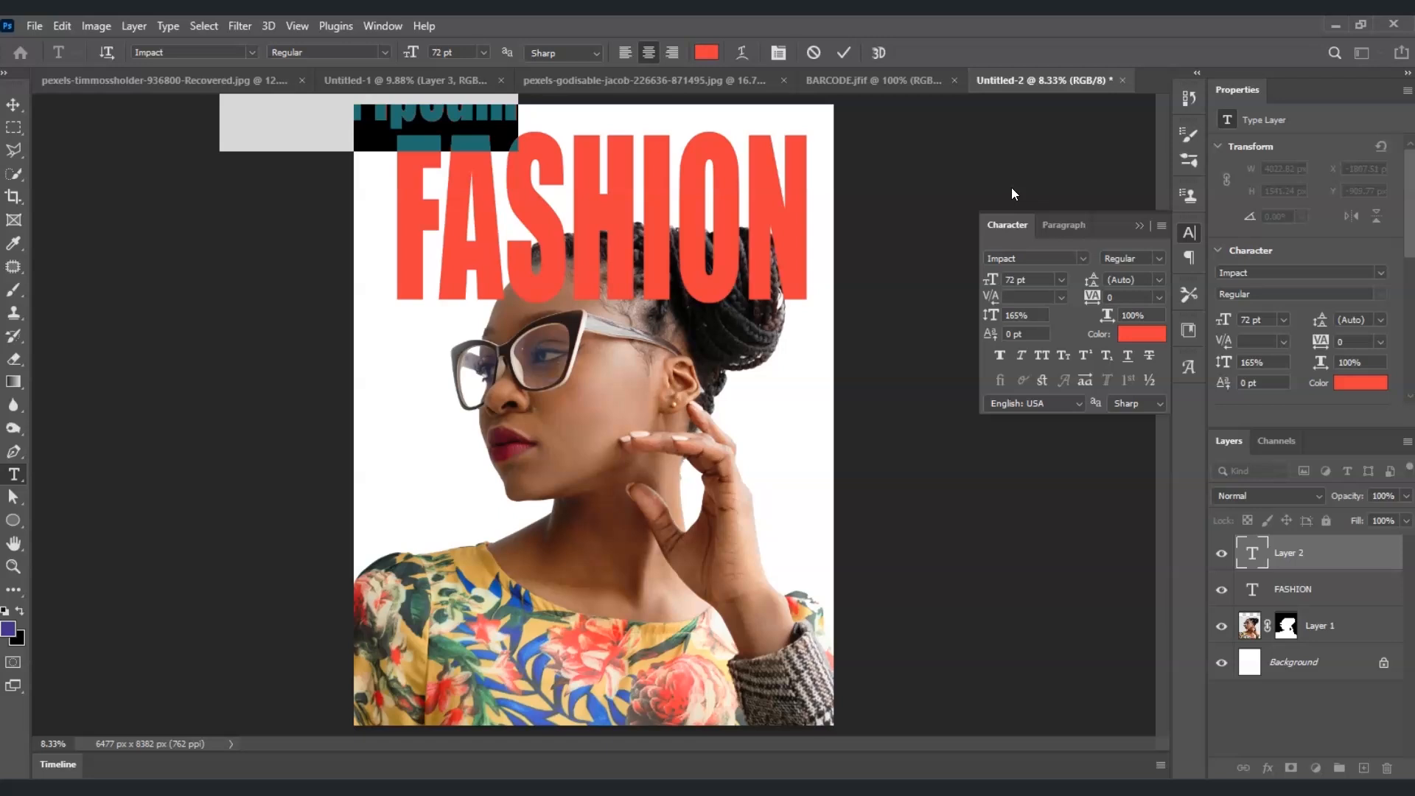
type("SUMMER ")
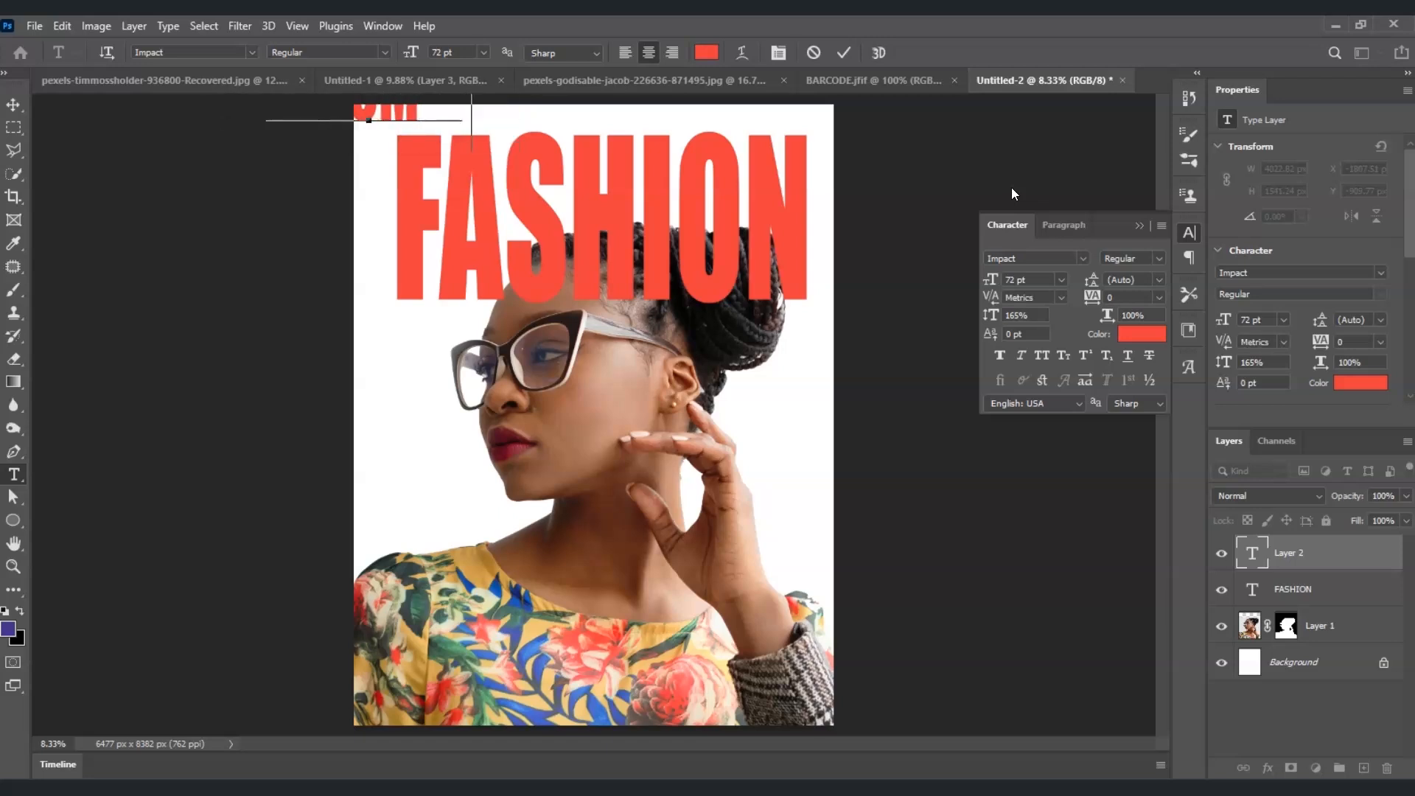
type("20")
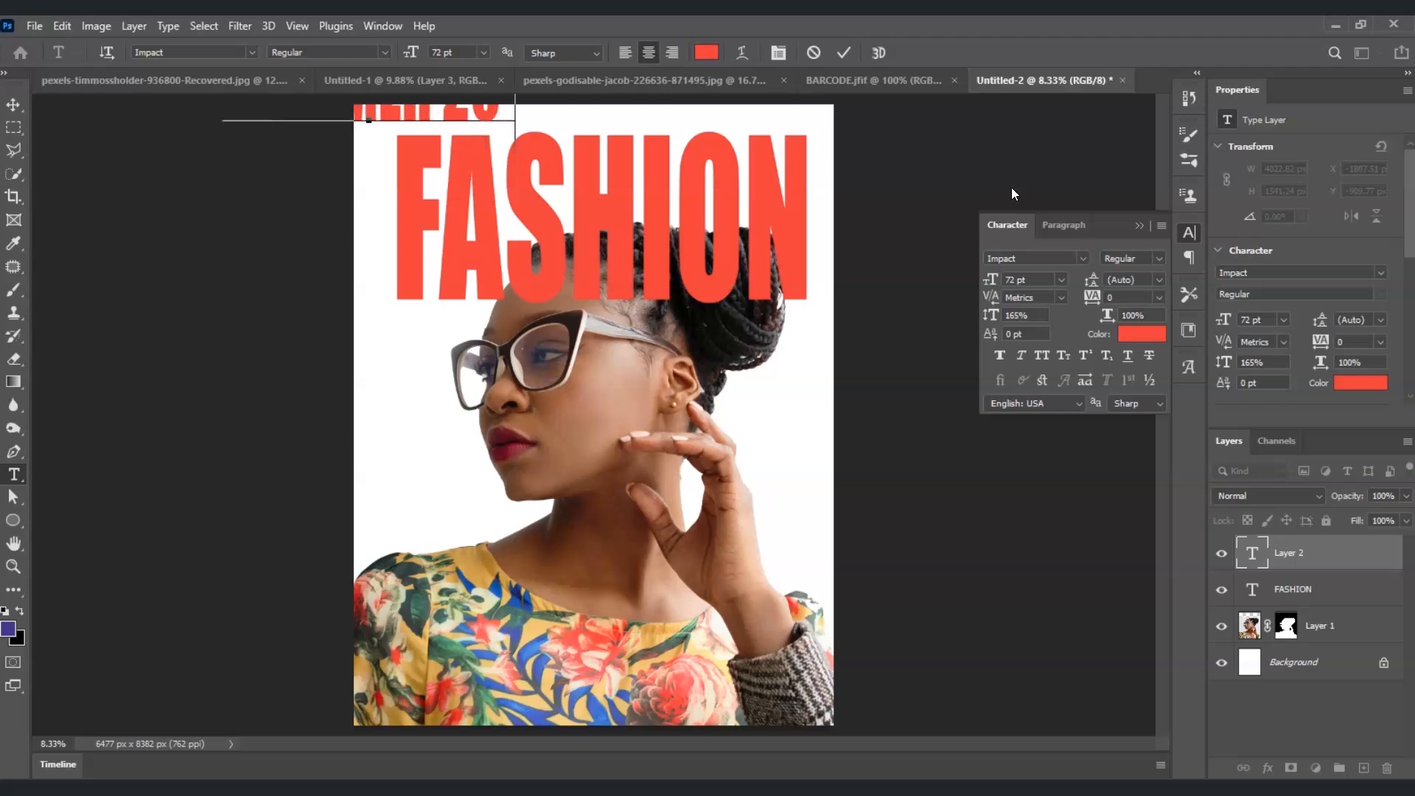
type("24")
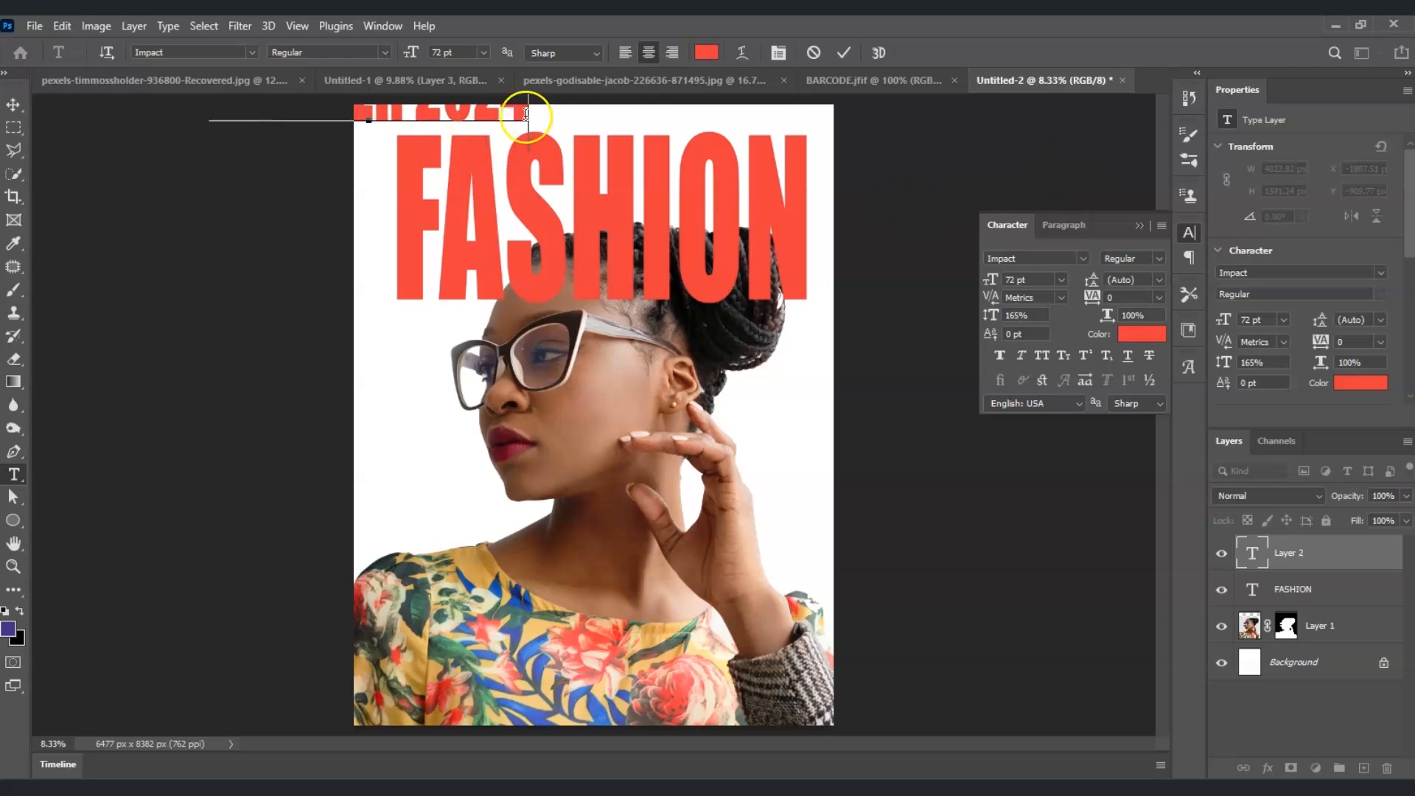
- Set the SUMMER 2024 text to 12 pt in Arial Regular
key("ctrl")
key("ctrl+a")
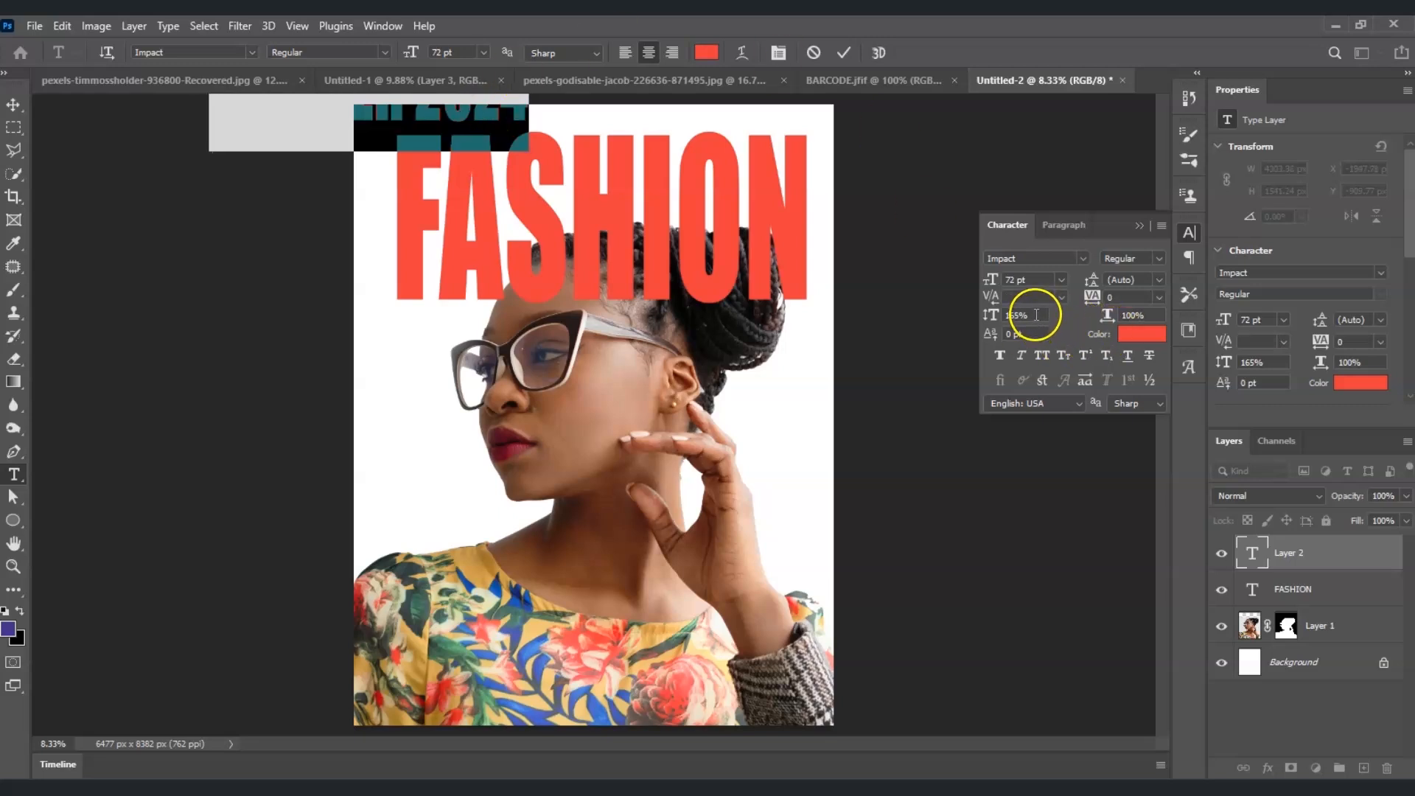
left_click(1037, 280)
type("12")
key("Return")
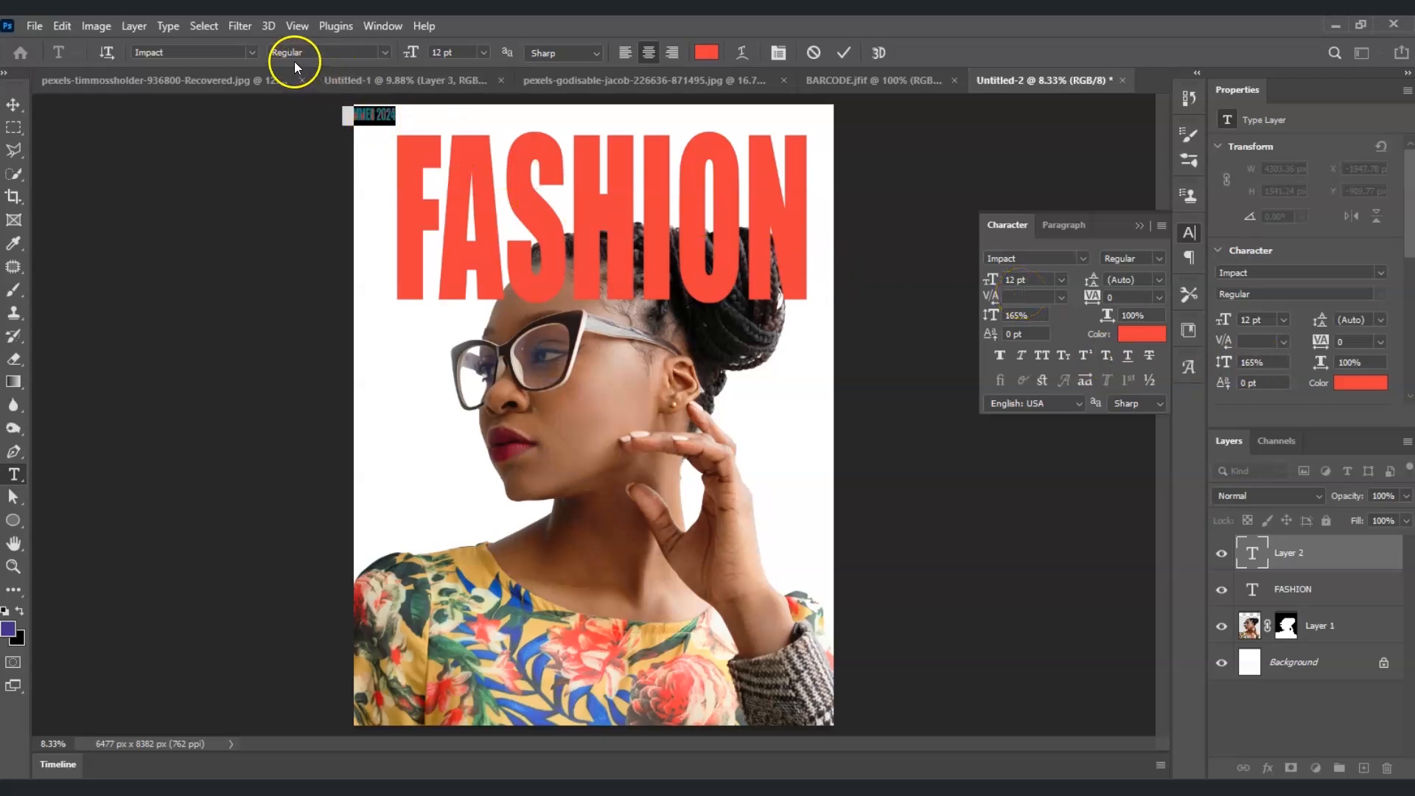
left_click(251, 52)
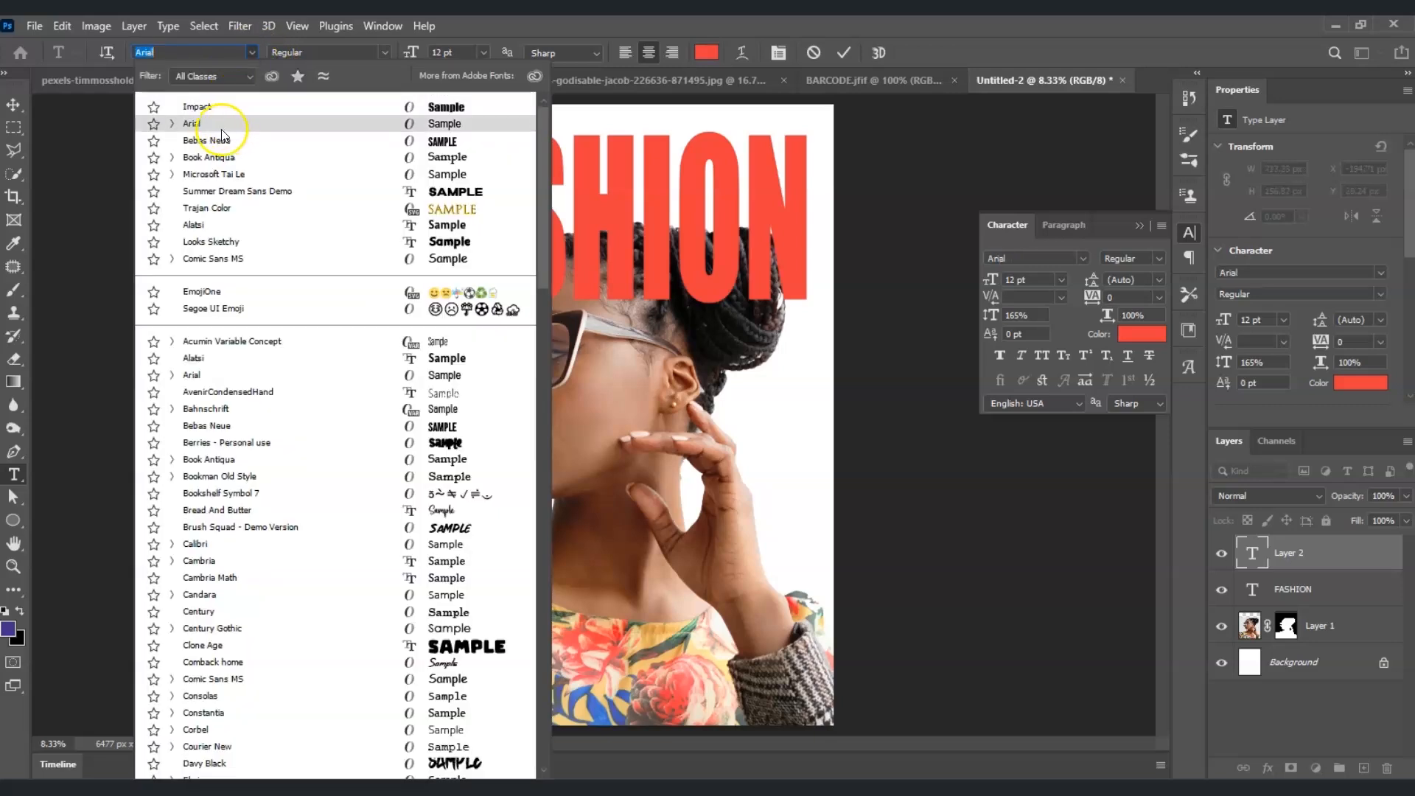
left_click(221, 124)
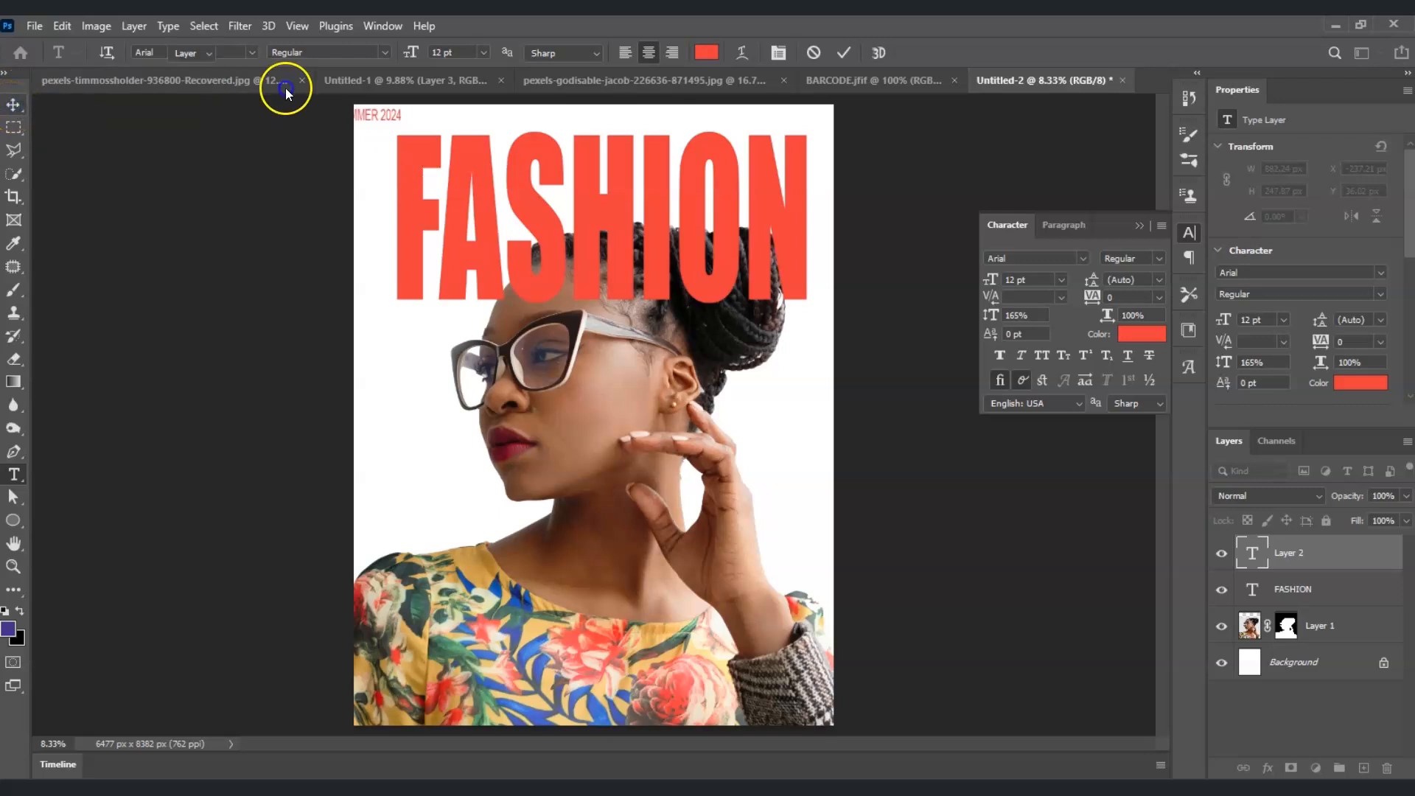
- Move the SUMMER 2024 text fully onto the page in its upper-left corner and colour it black
left_click(14, 104)
left_click_drag(369, 114, 386, 114)
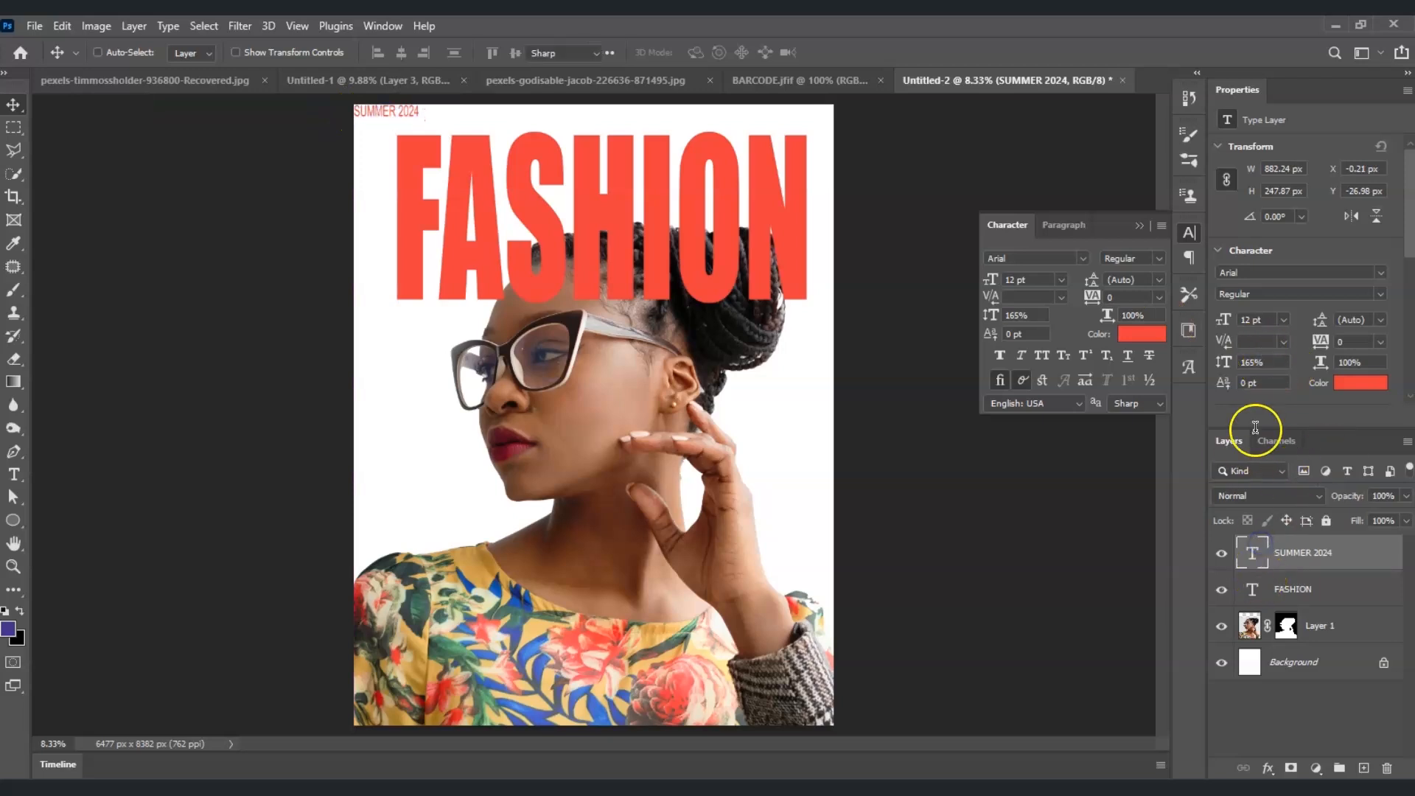
left_click(1145, 336)
left_click_drag(1087, 416, 904, 596)
left_click(1361, 304)
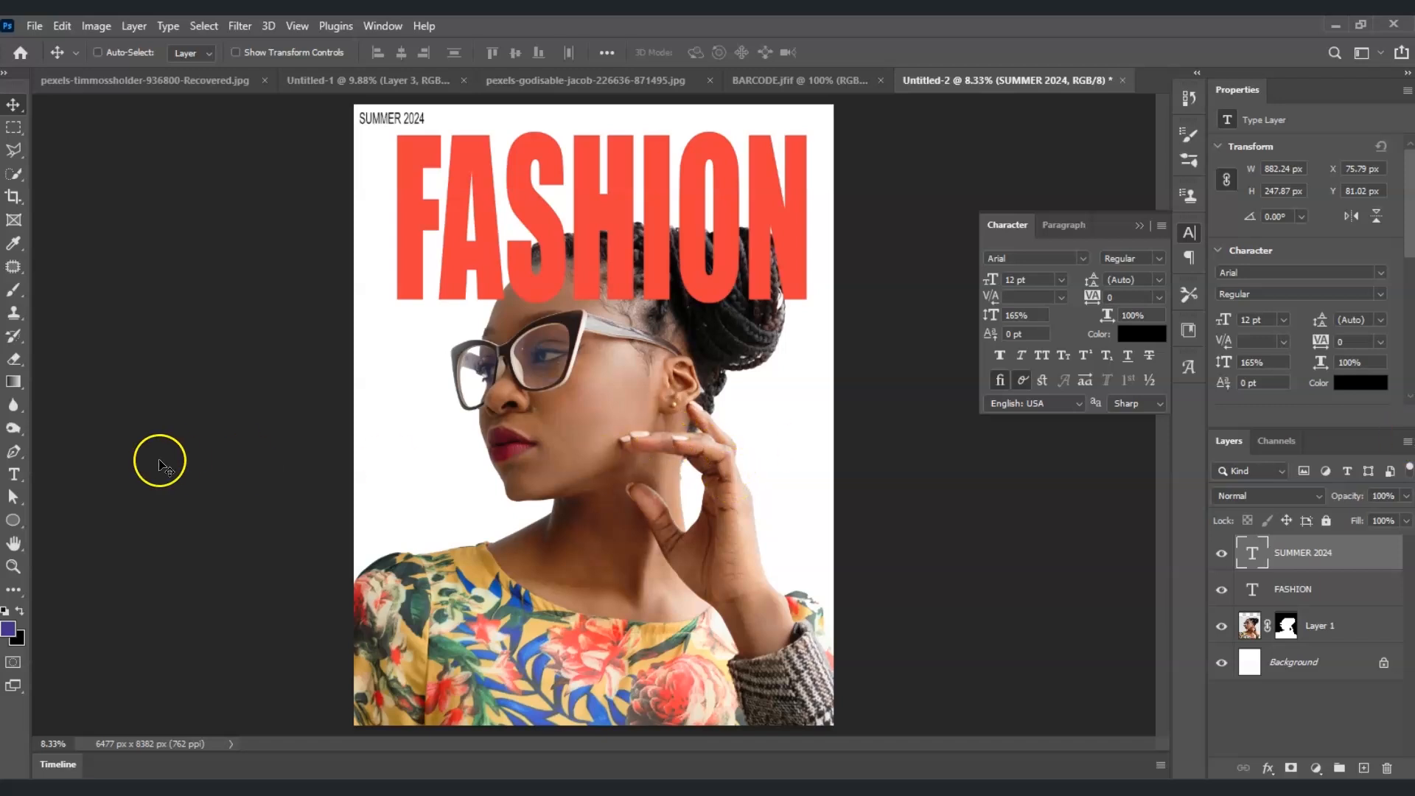
- Add the cover line "This Season's Bold Trends Redefine Style", broken after "Bold", and place it beside the model's raised hand
key("t")
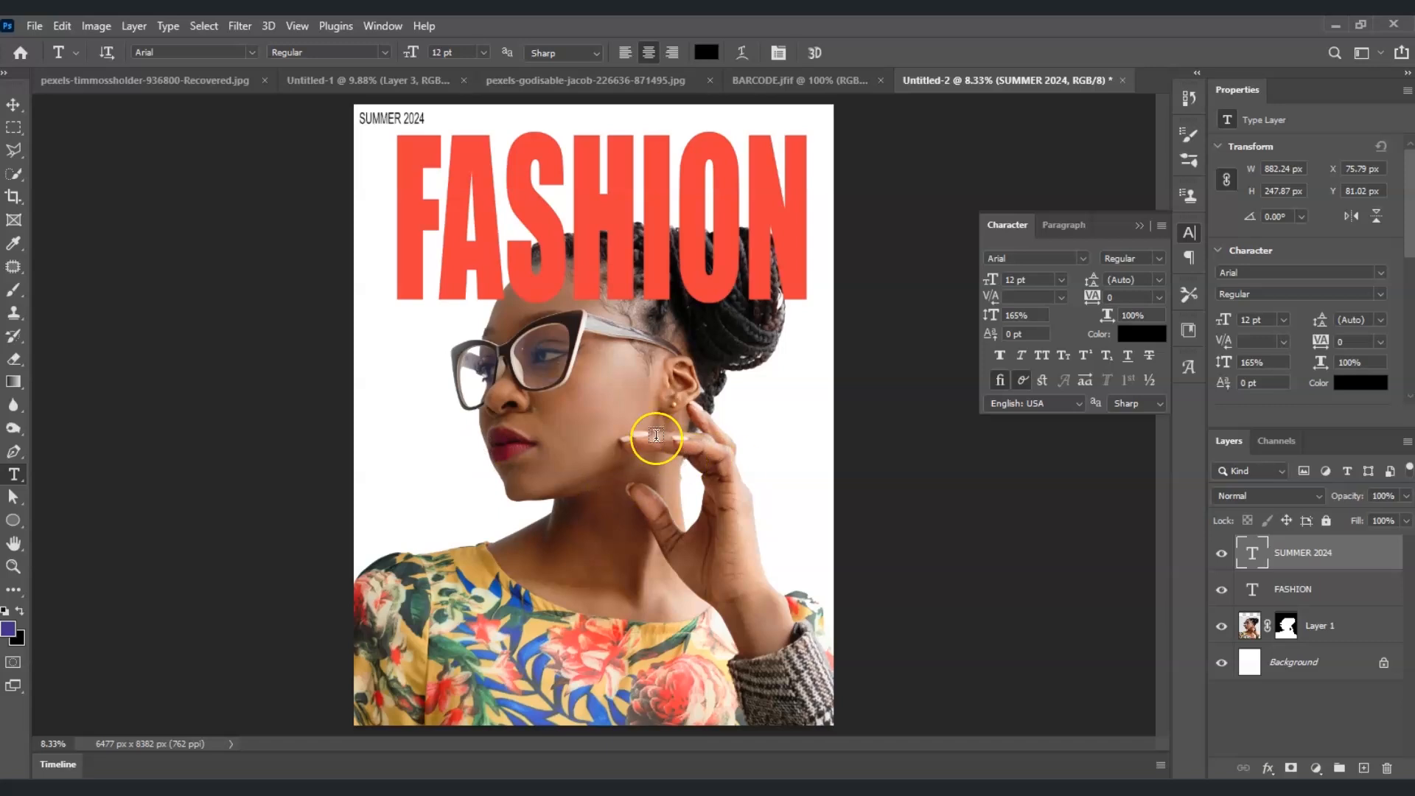
left_click(746, 392)
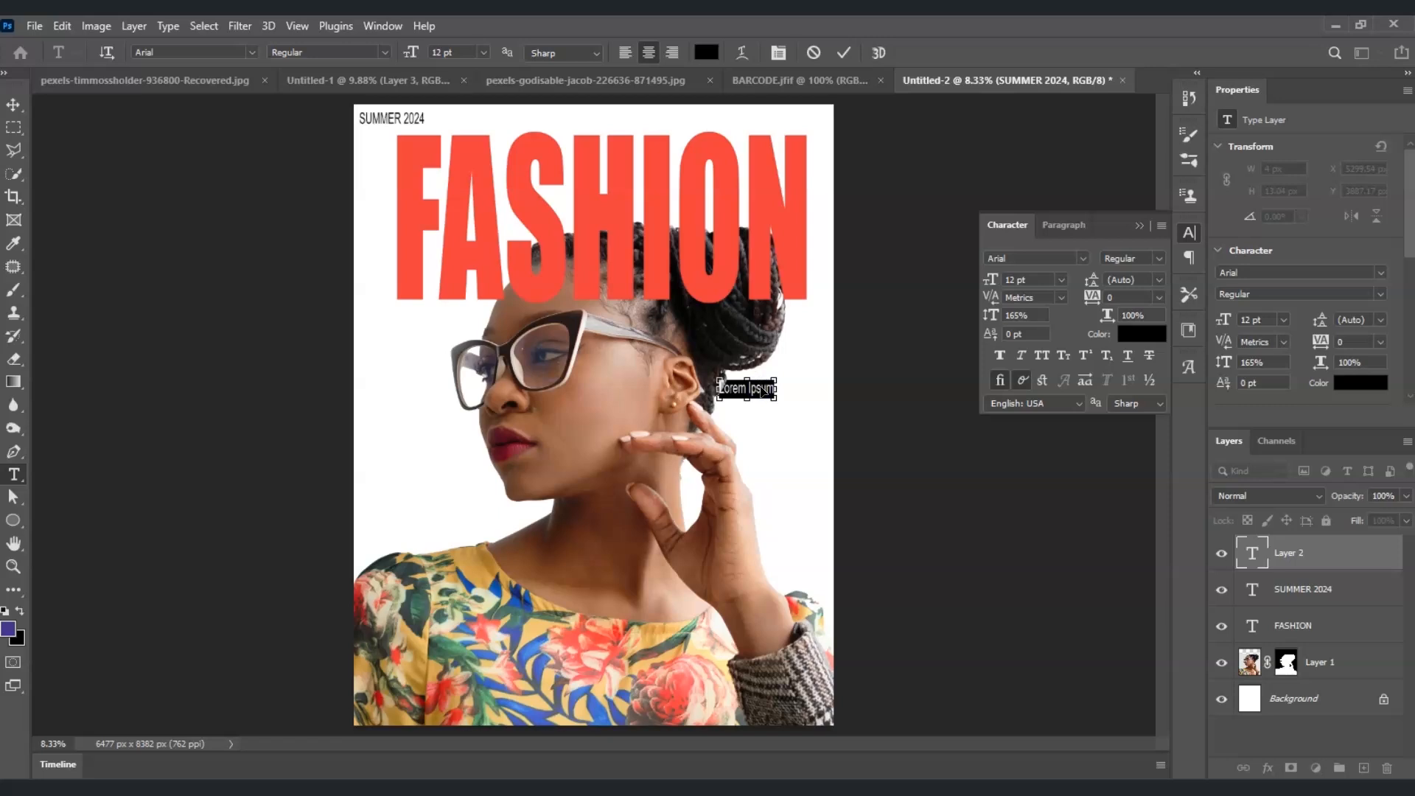
type("This Season's Bold Trends Redefine Style")
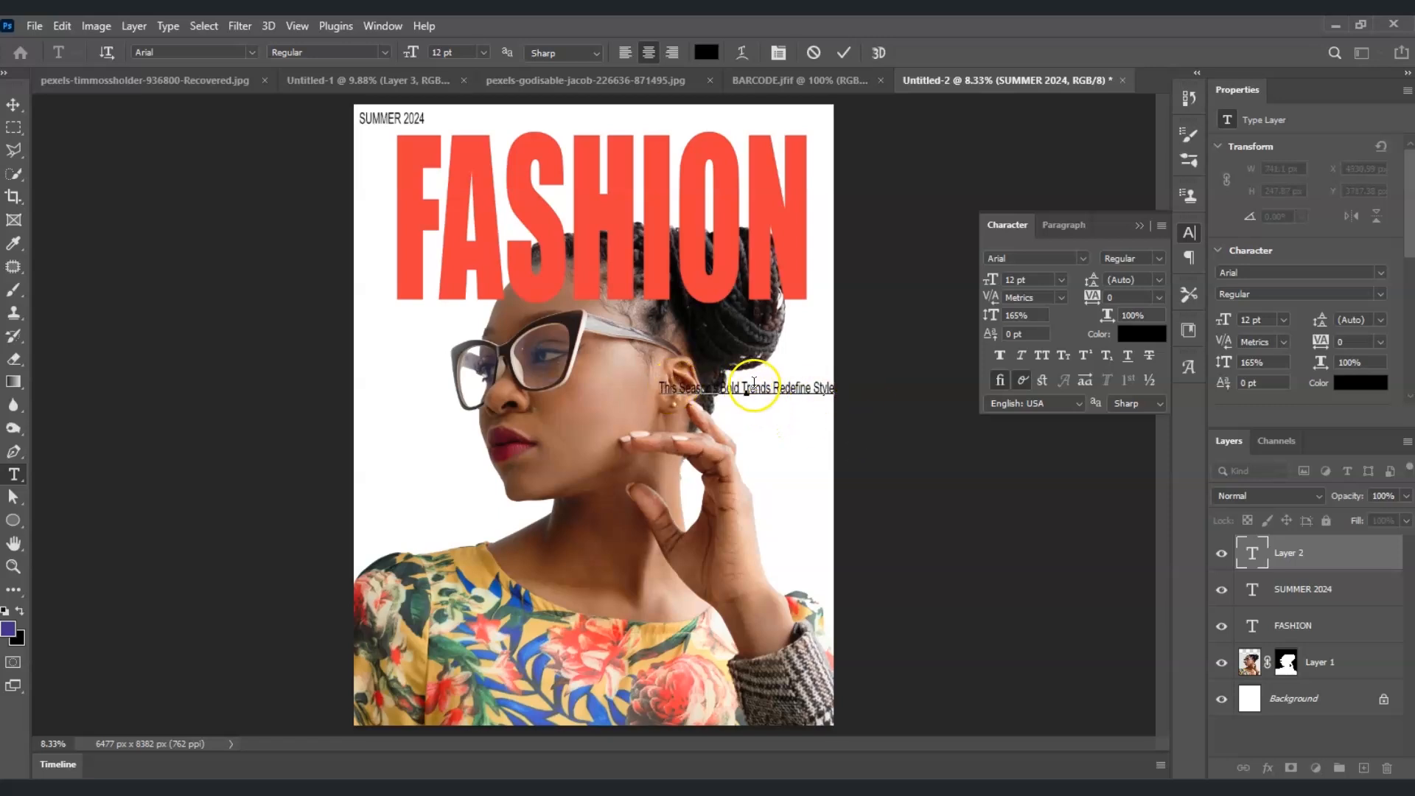
left_click(773, 388)
key("Return")
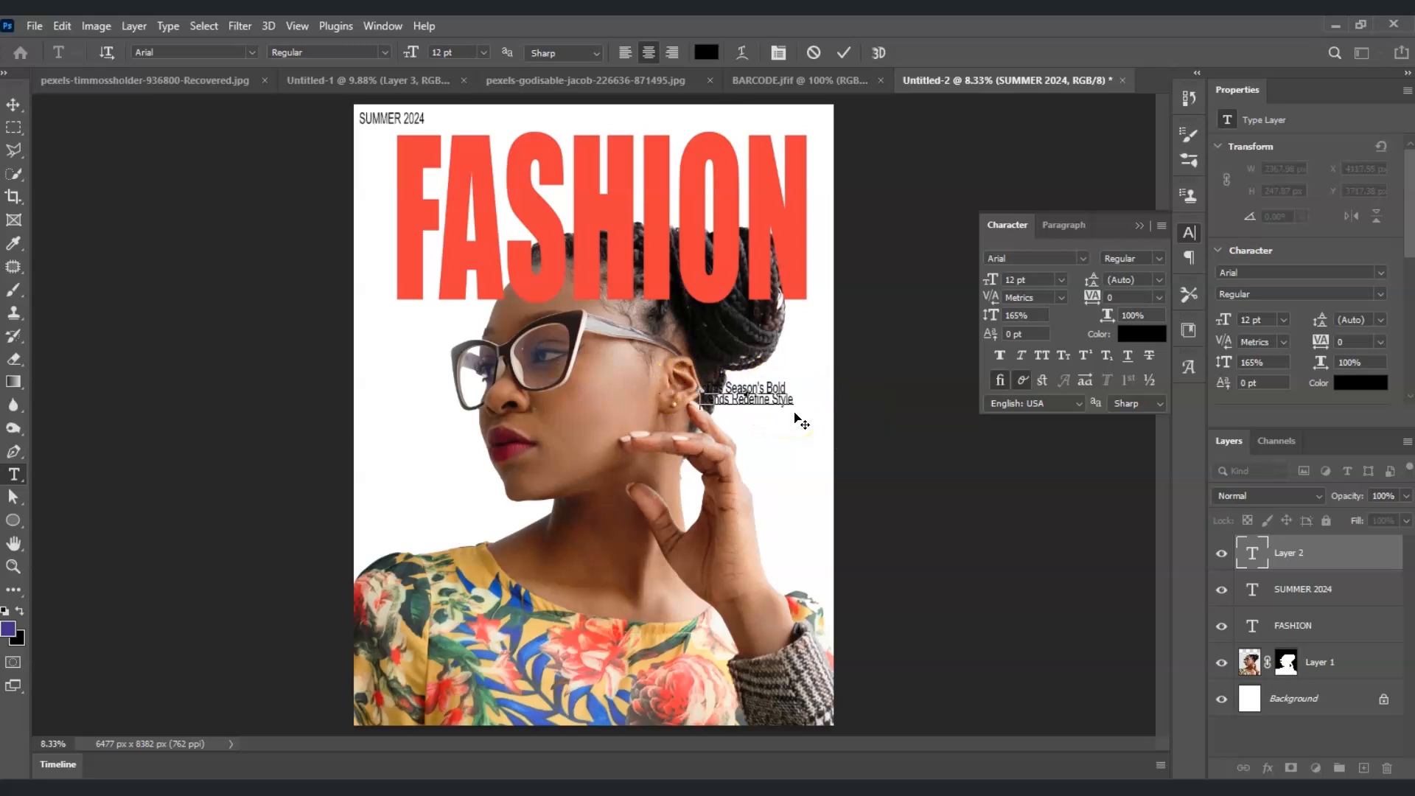
left_click(13, 104)
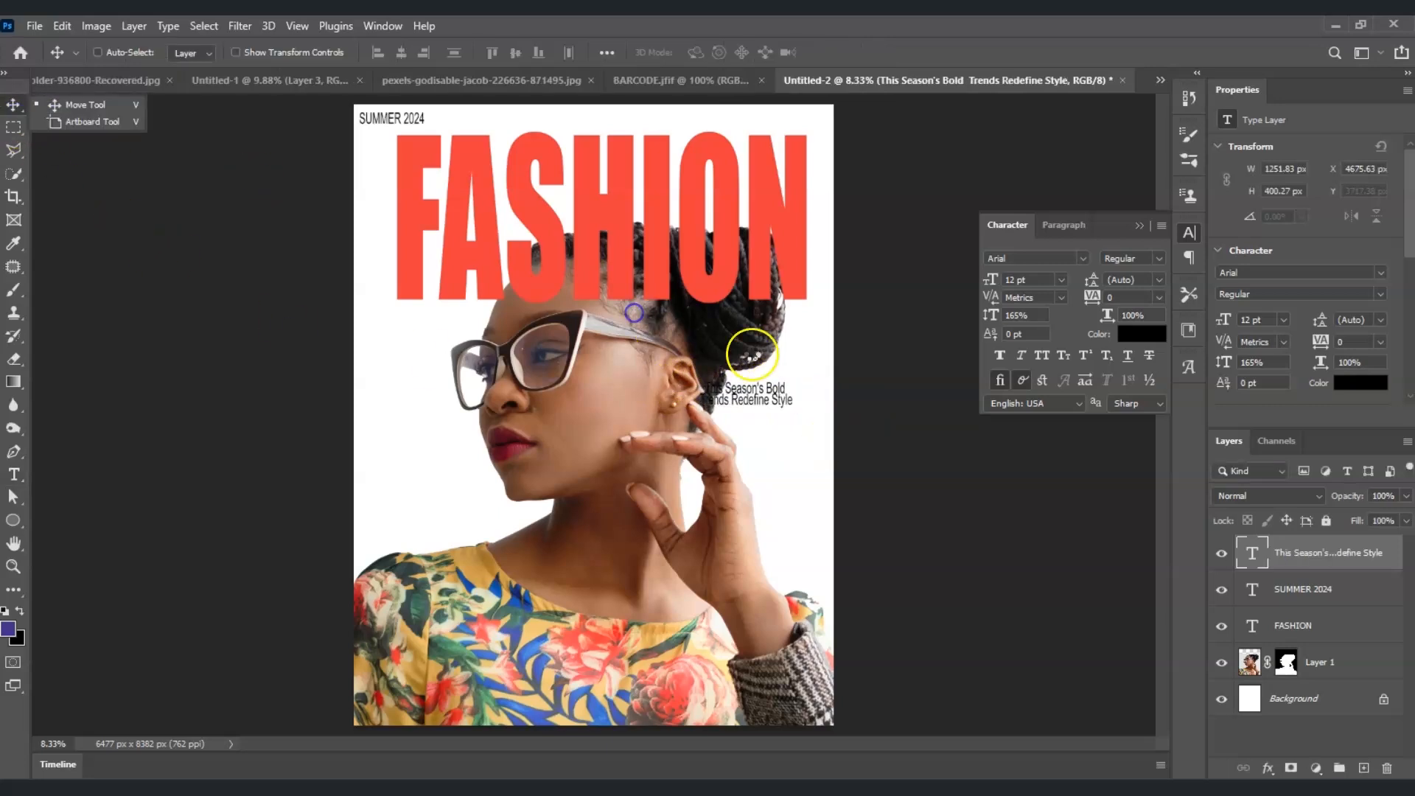
left_click_drag(754, 400, 777, 403)
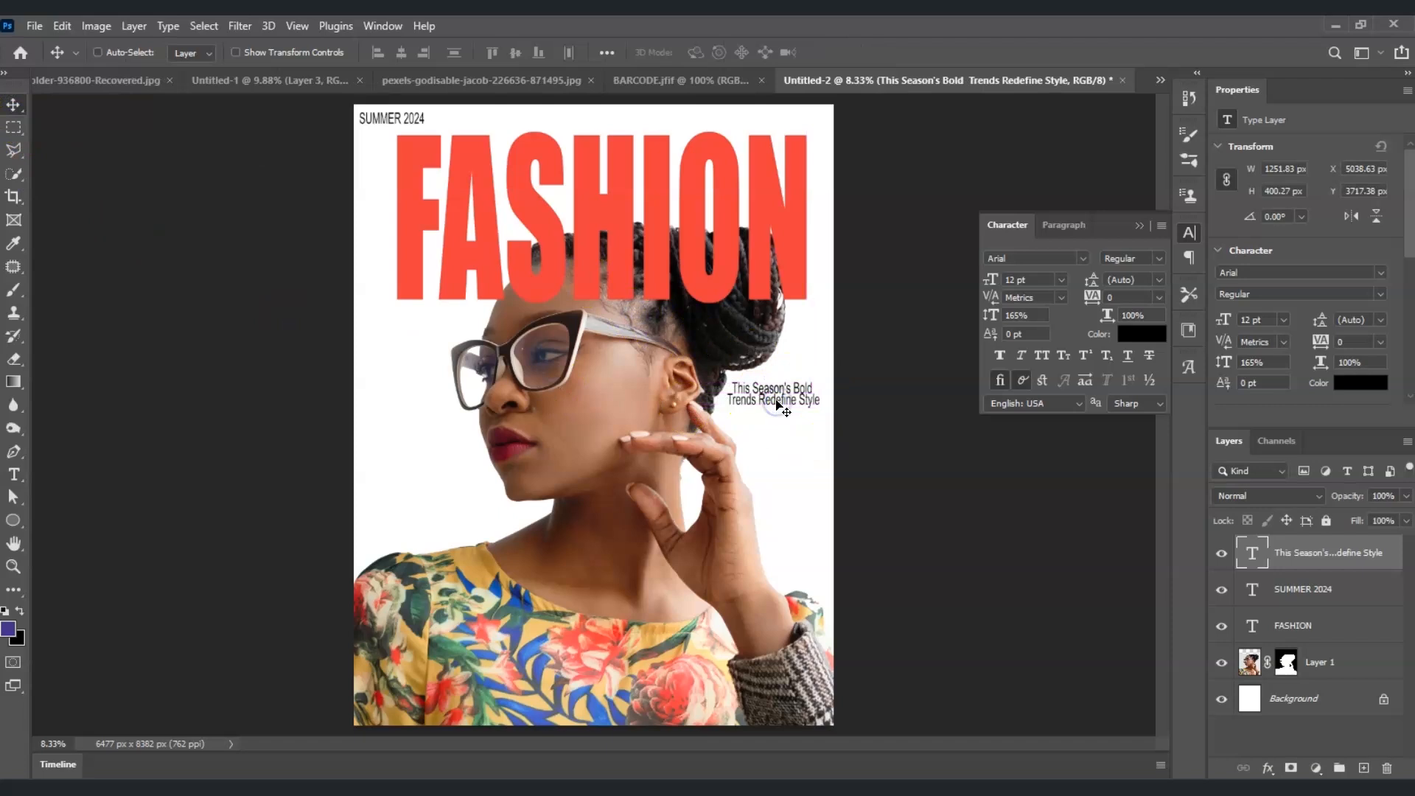
- Change the font of the "This Season's Bold Trends Redefine Style" cover line to FuturaHand Medium
double_click(1252, 552)
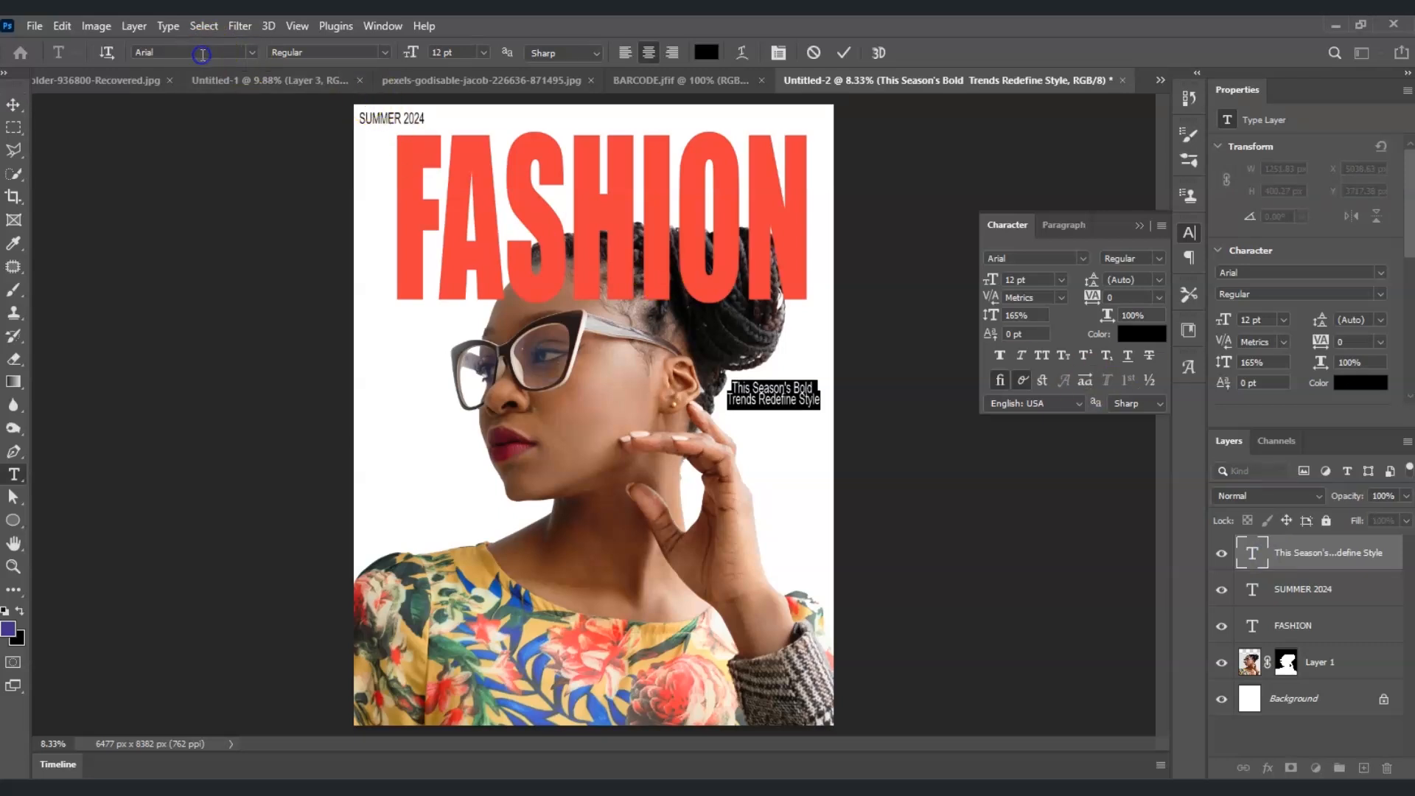
left_click(252, 53)
type("FUTURA")
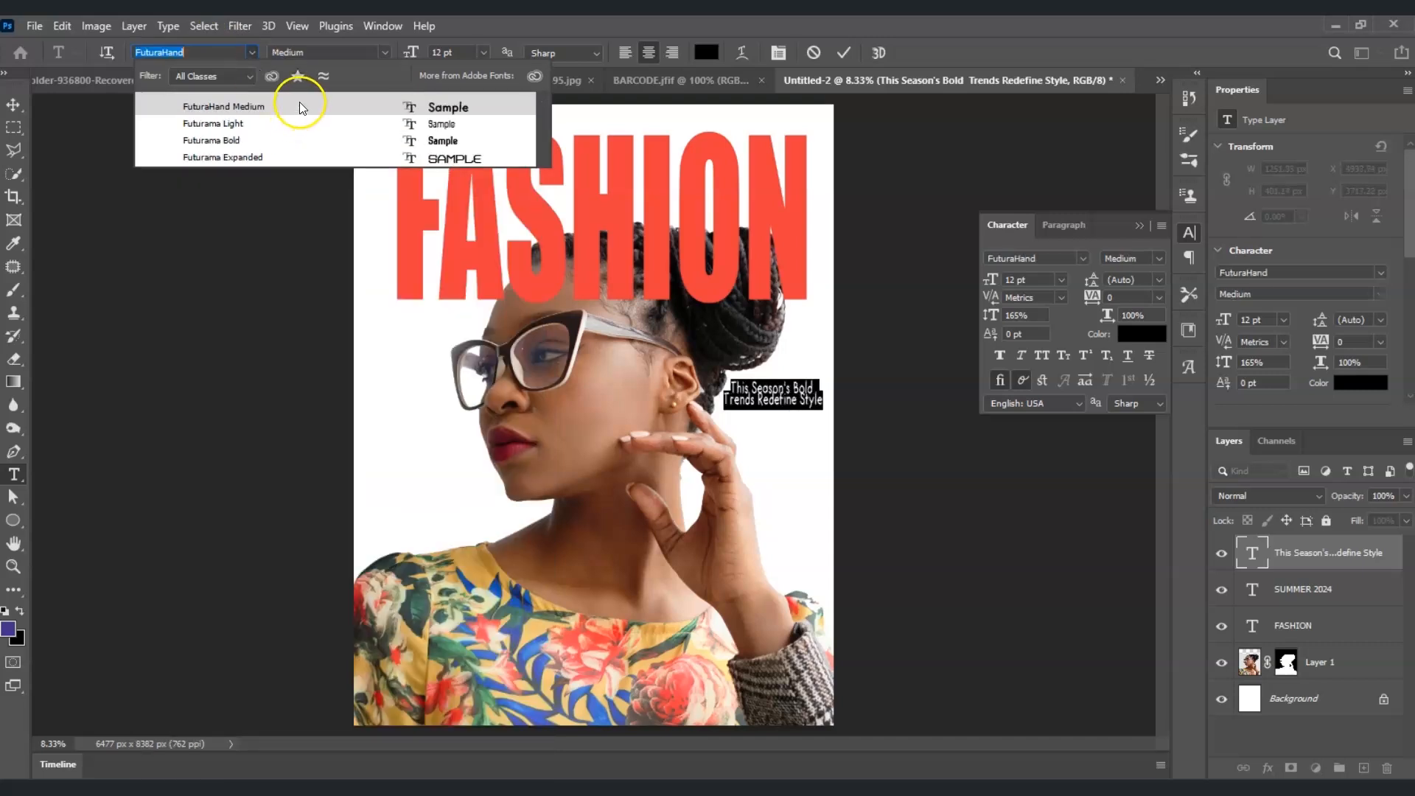
left_click(299, 105)
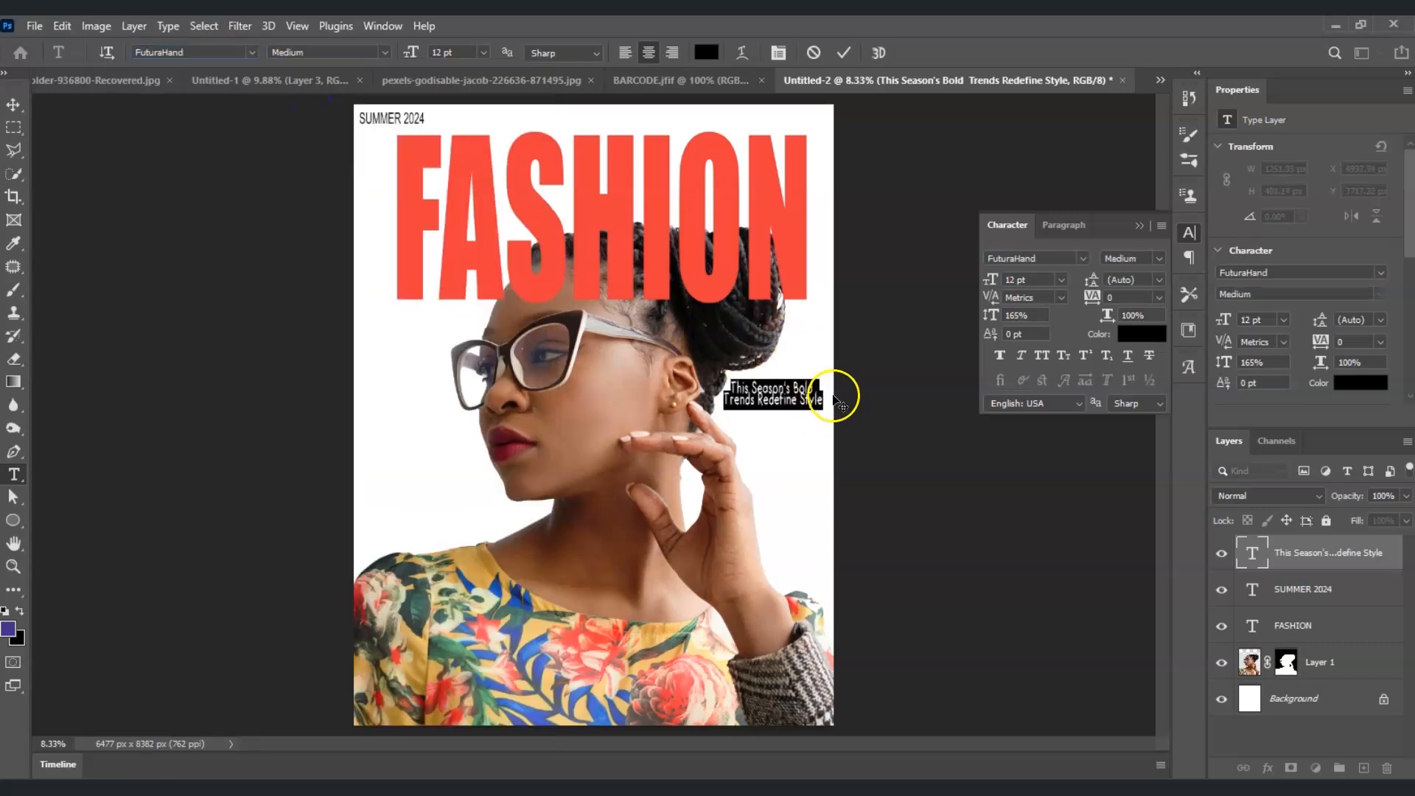
- Set the font size of the "This Season's Bold Trends Redefine Style" cover line to 30 pt
left_click(440, 50)
type("50")
key("Return")
type("300")
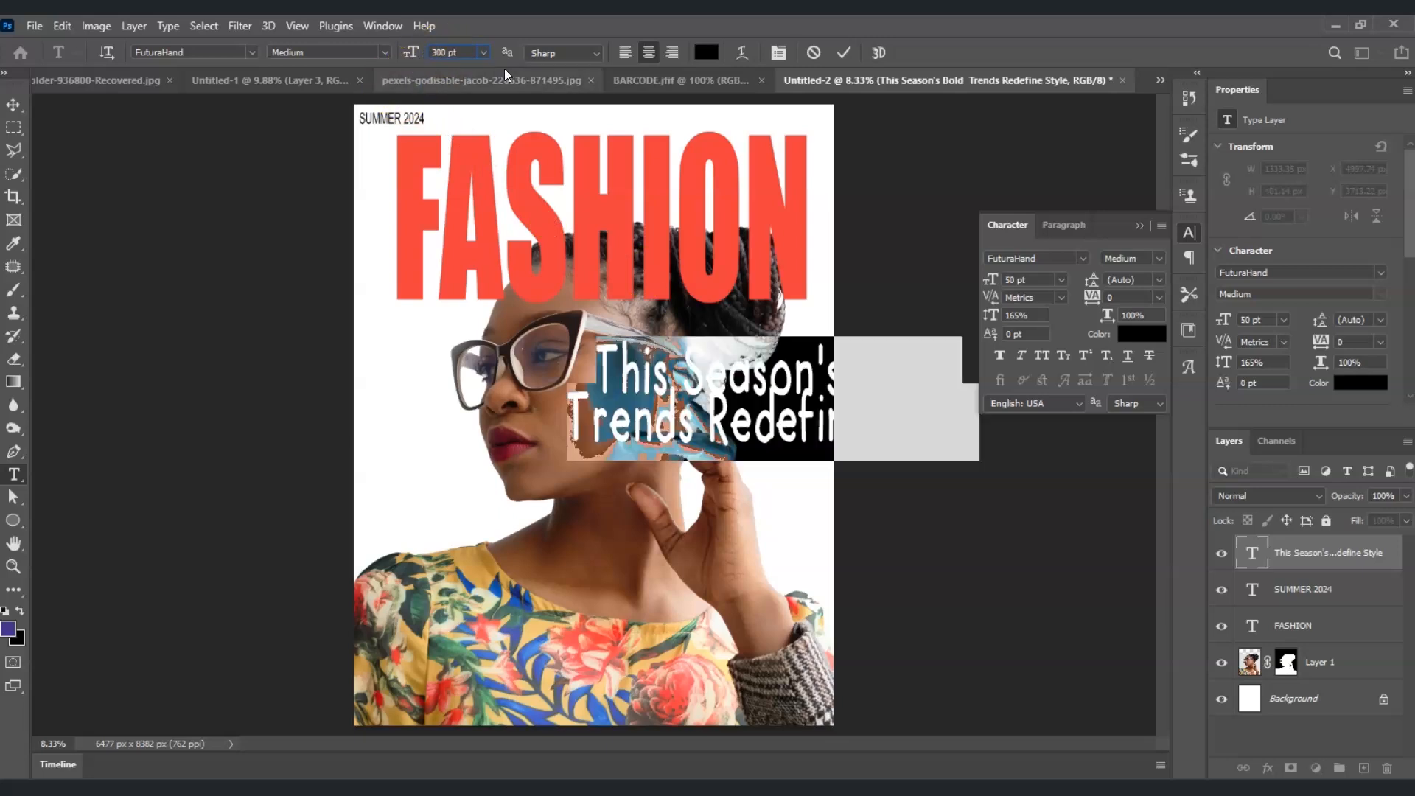
left_click(498, 68)
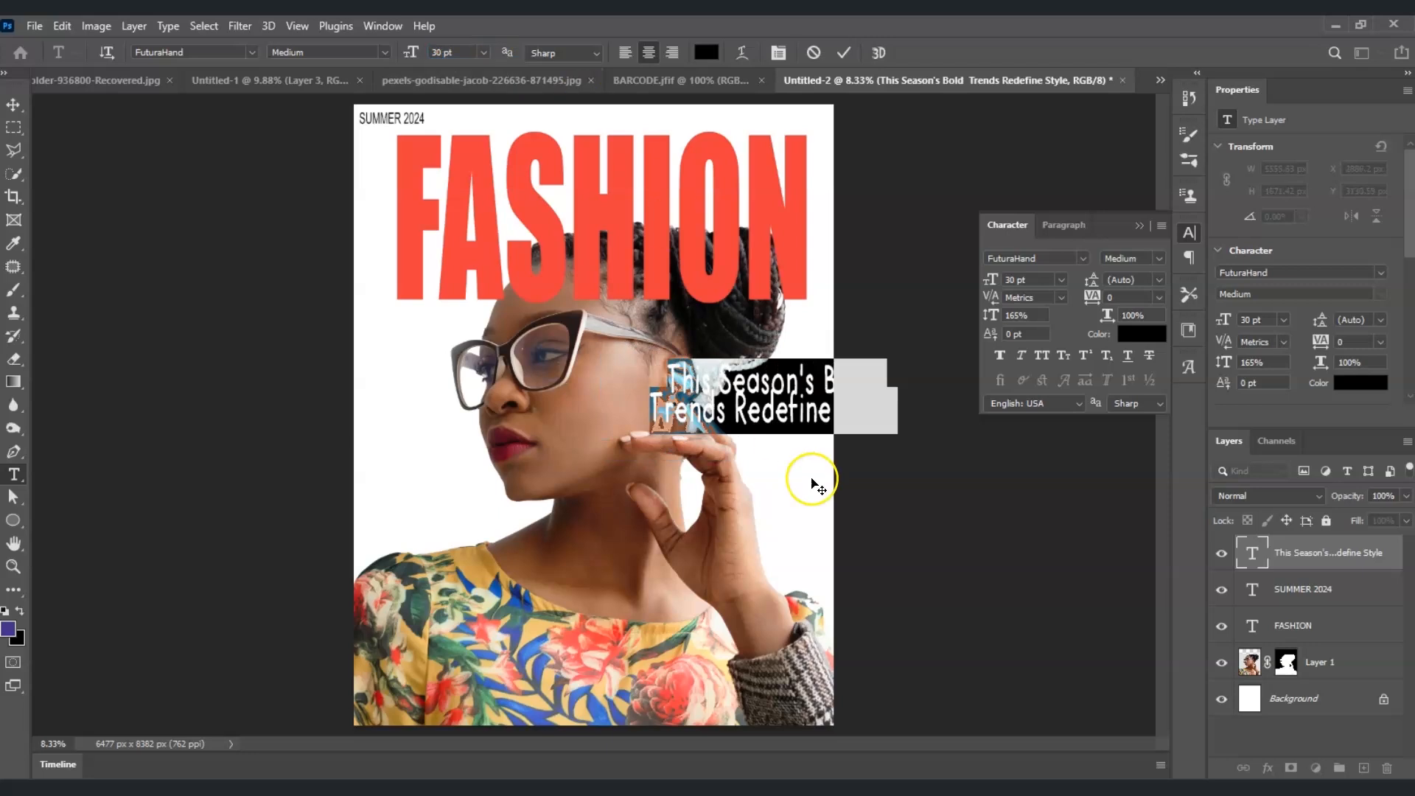
- Rebreak the cover line into three lines: "This Season's", "Bold Trends" and "Redefine Style"
left_click(757, 416)
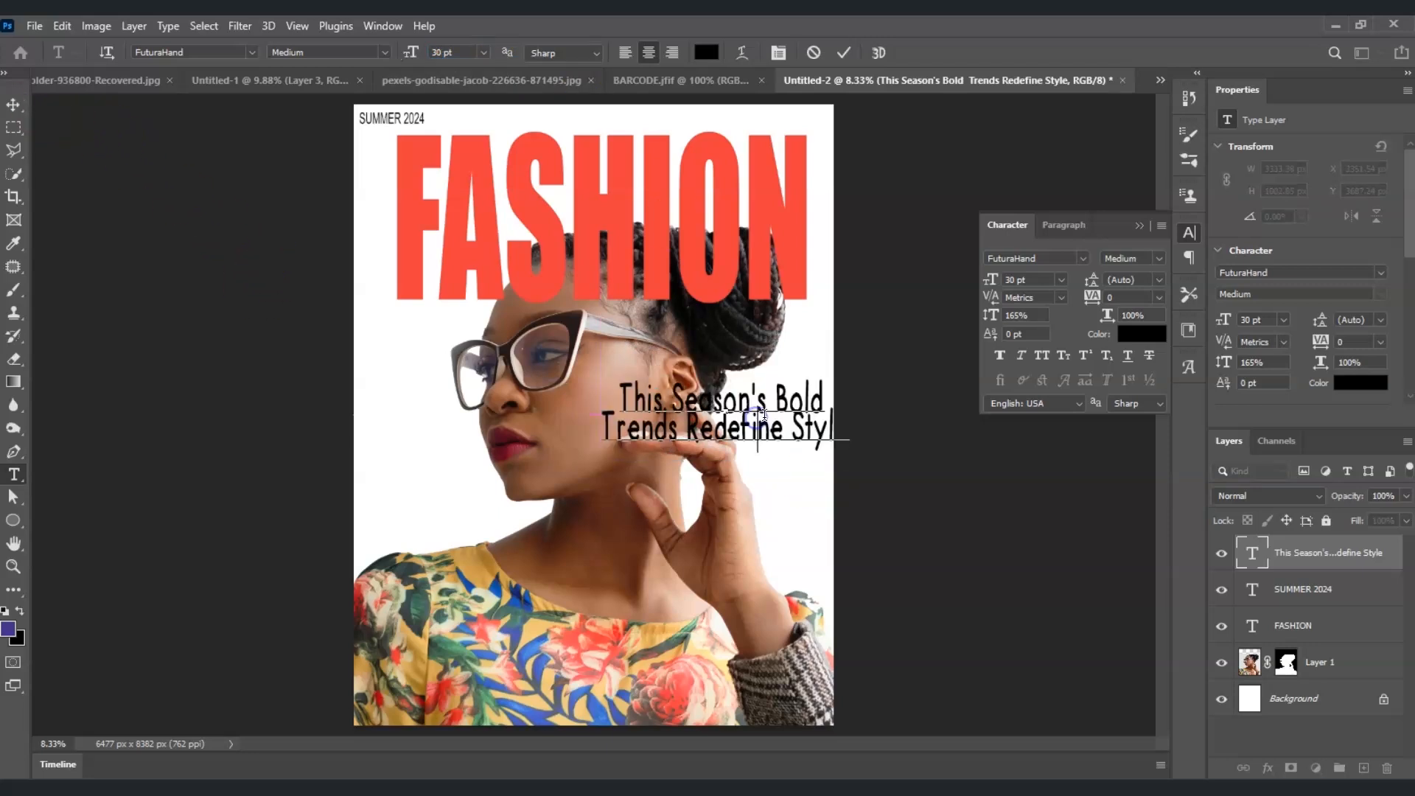
left_click(781, 404)
key("Return")
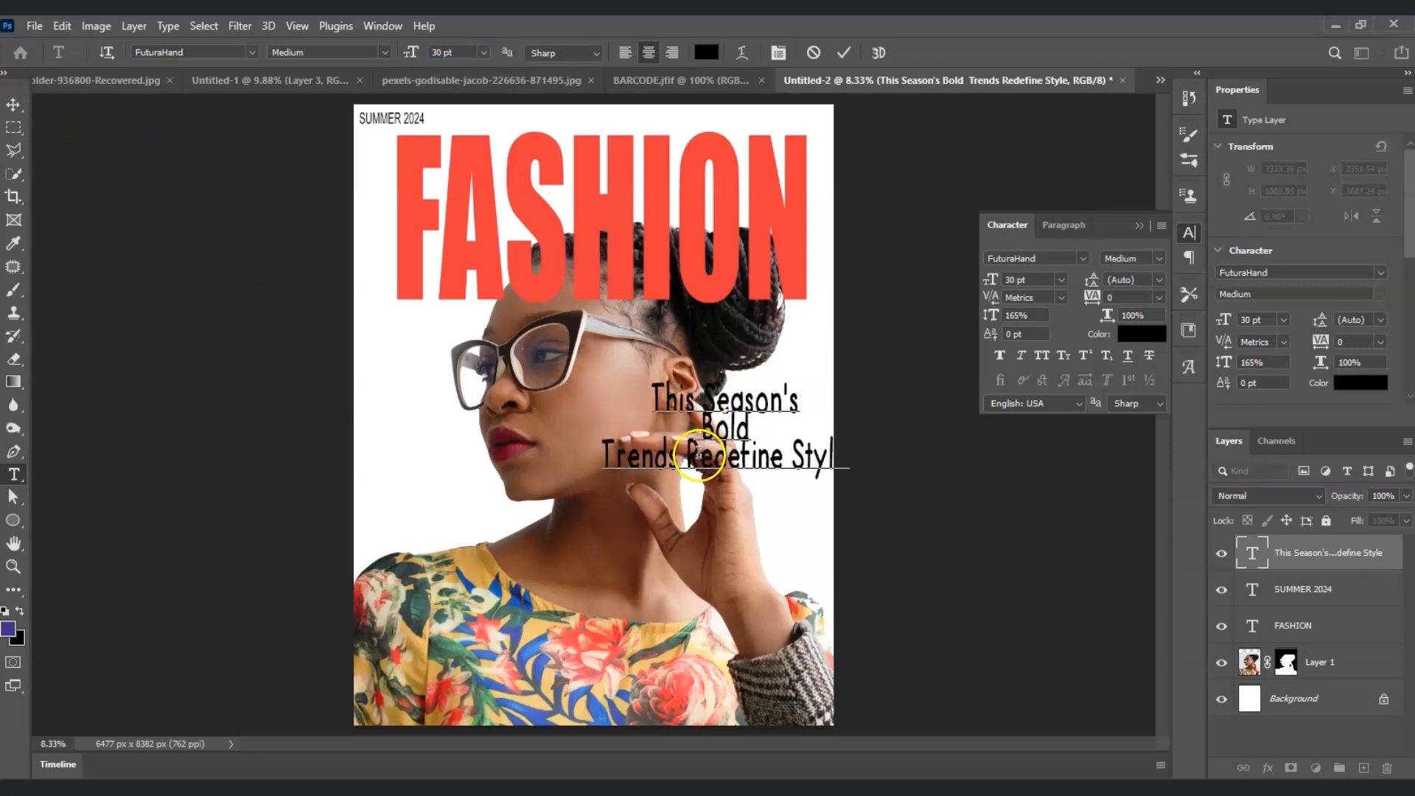
left_click(607, 454)
key("BackSpace")
left_click(721, 430)
key("Return")
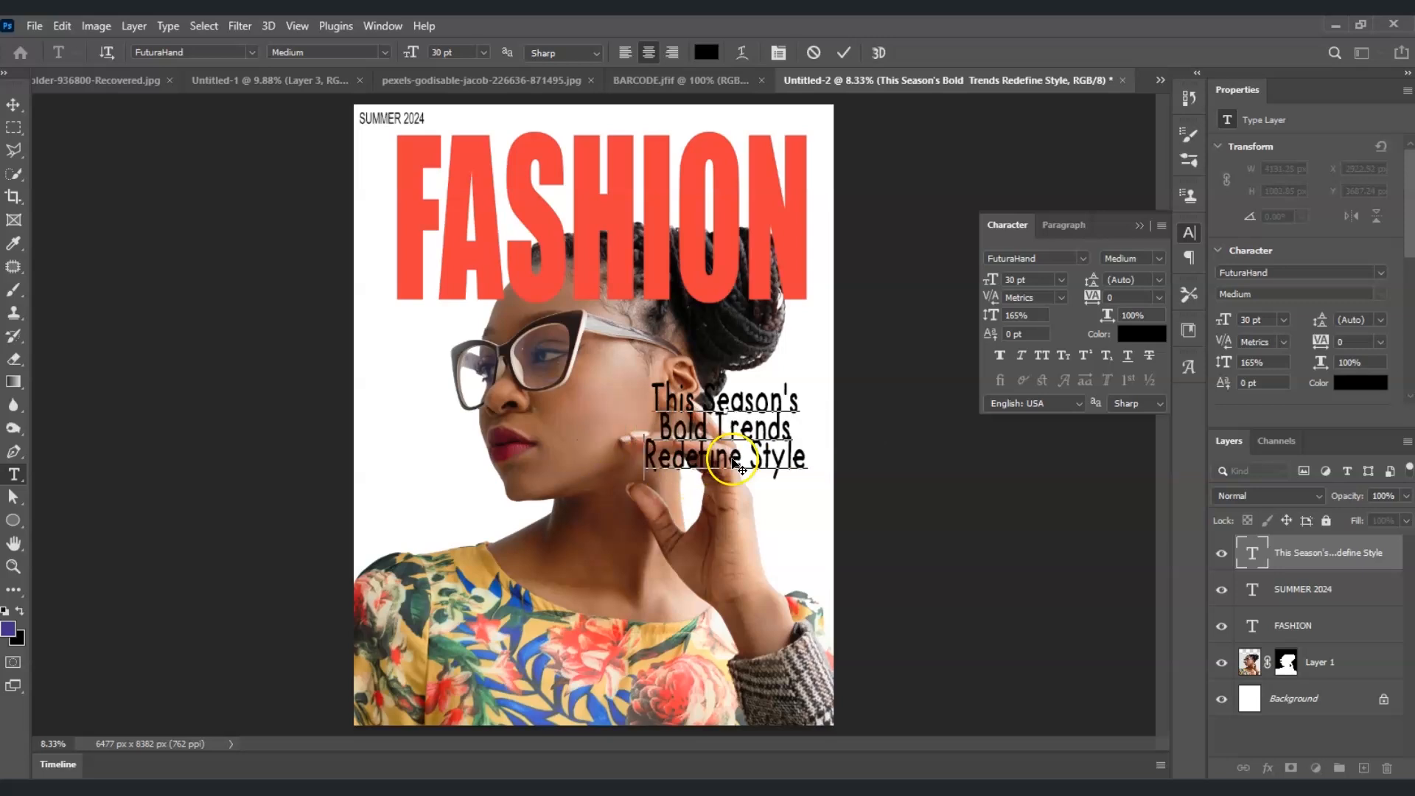
- Scale the three-line cover line down to about 20.93 pt and place it at the page's left edge, below the FASHION title
left_click(13, 105)
left_click_drag(514, 393, 532, 414)
left_click(1265, 554)
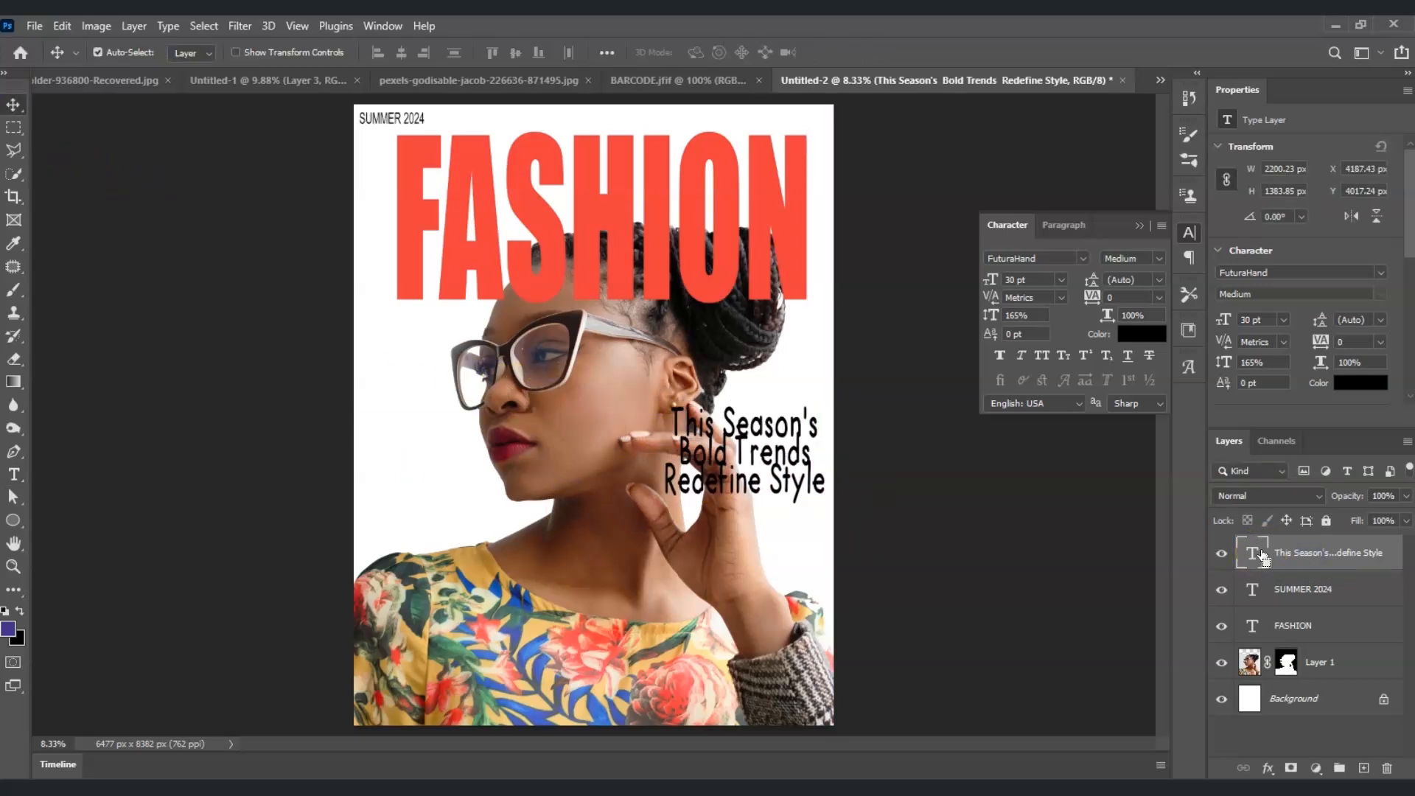
key("ctrl+t")
left_click(702, 423)
left_click_drag(665, 403, 716, 430)
left_click_drag(801, 471, 457, 374)
left_click(670, 479)
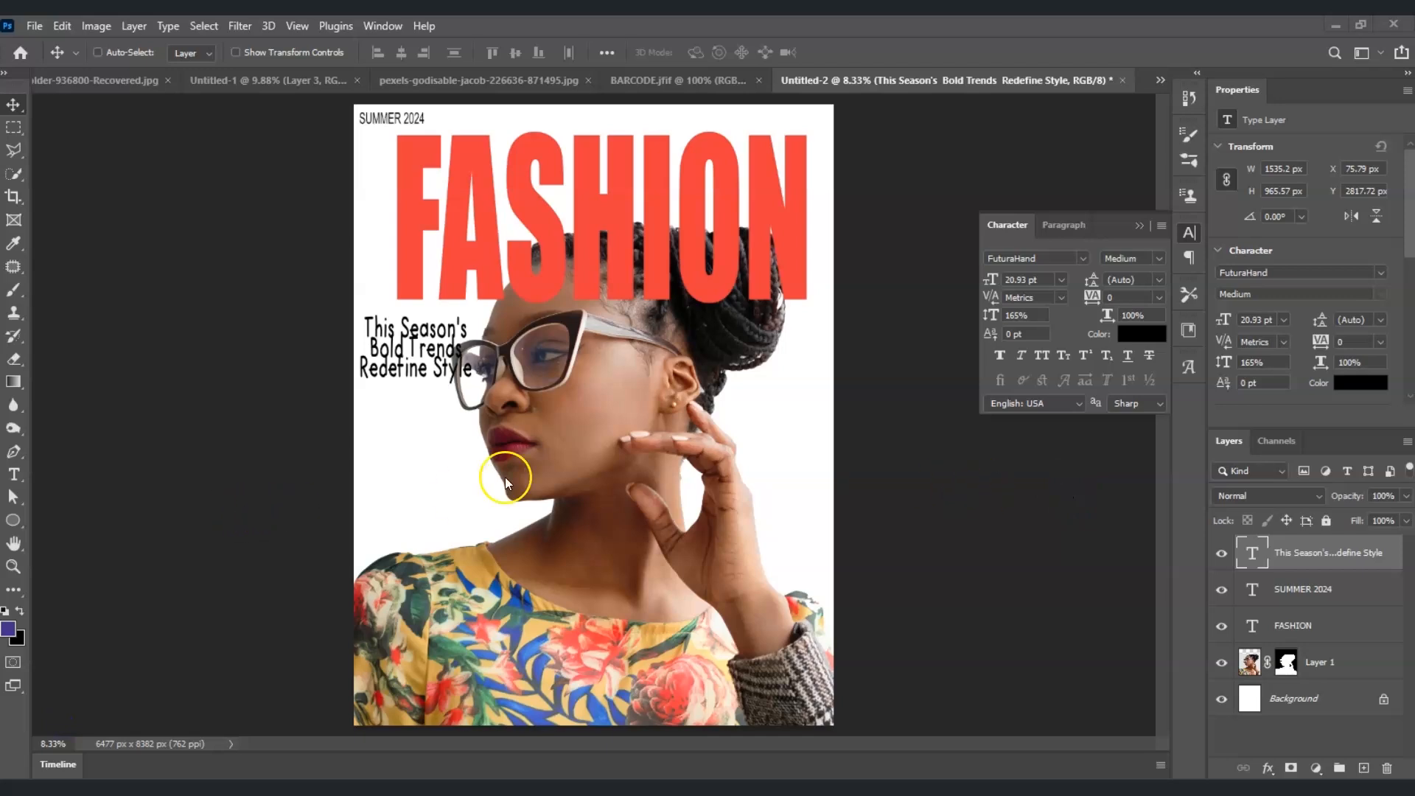
- Add the cover line "10 Must-Have Pieces to Elevate Your Wardrobe" over the model's raised hand, broken after "Must-Have" and "Elevate"
key("t")
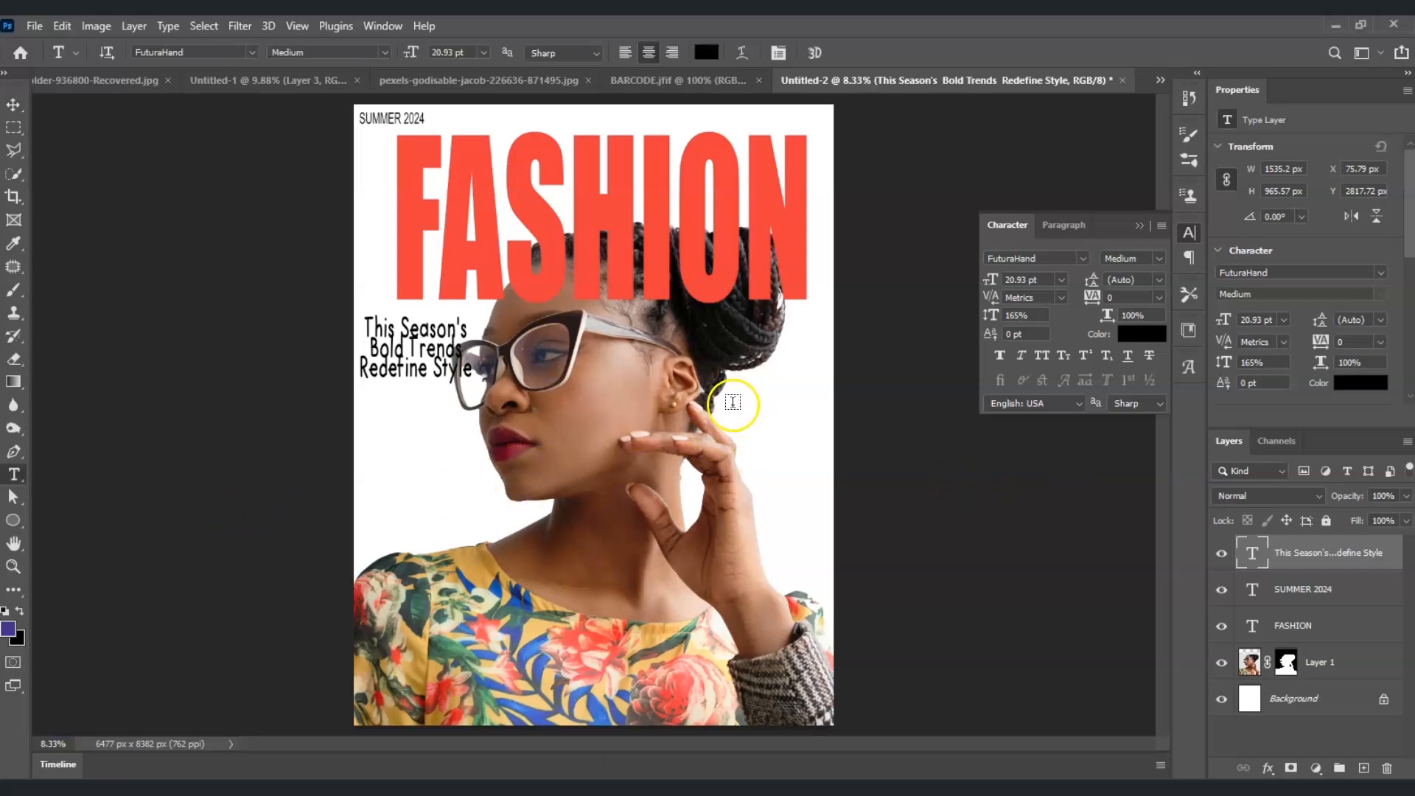
left_click(735, 401)
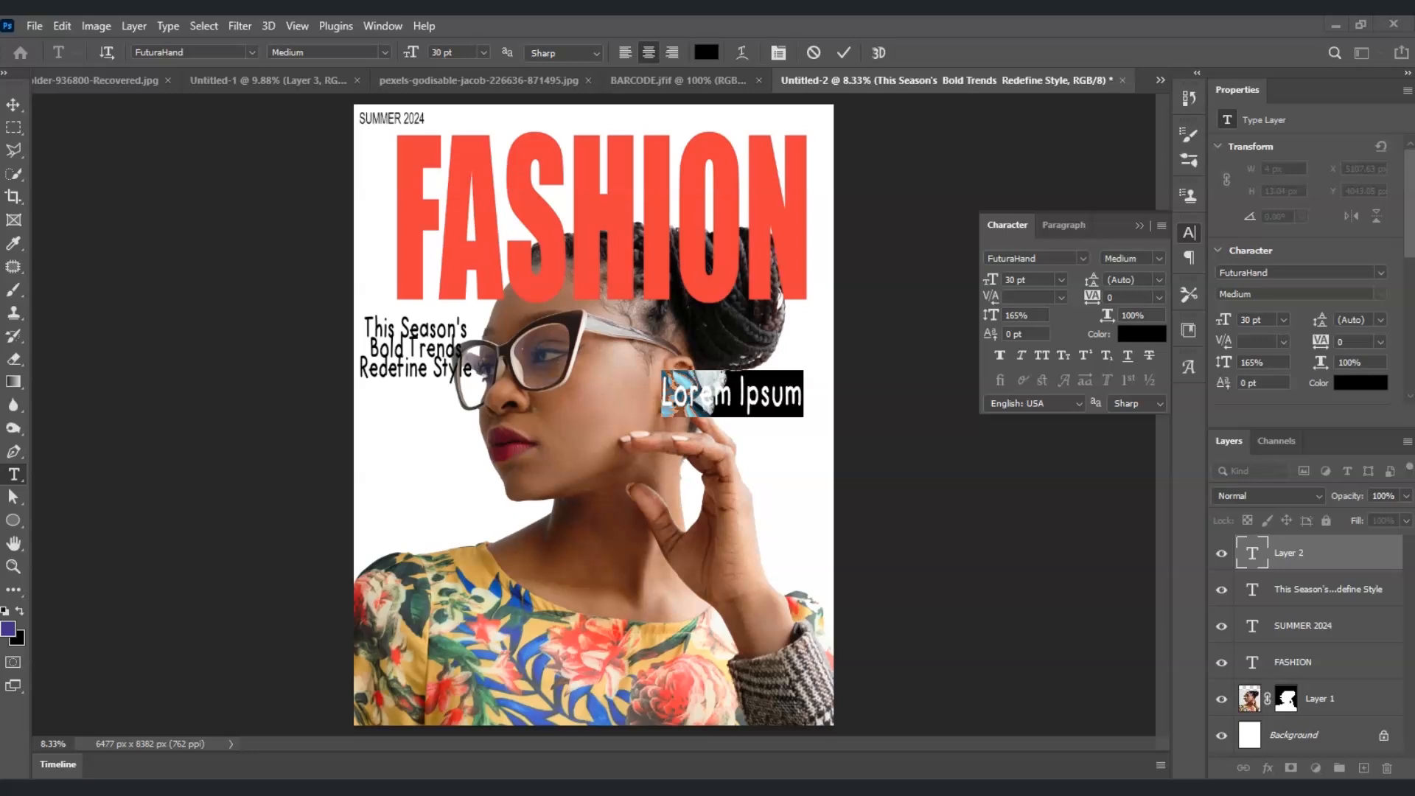
key("ctrl+v")
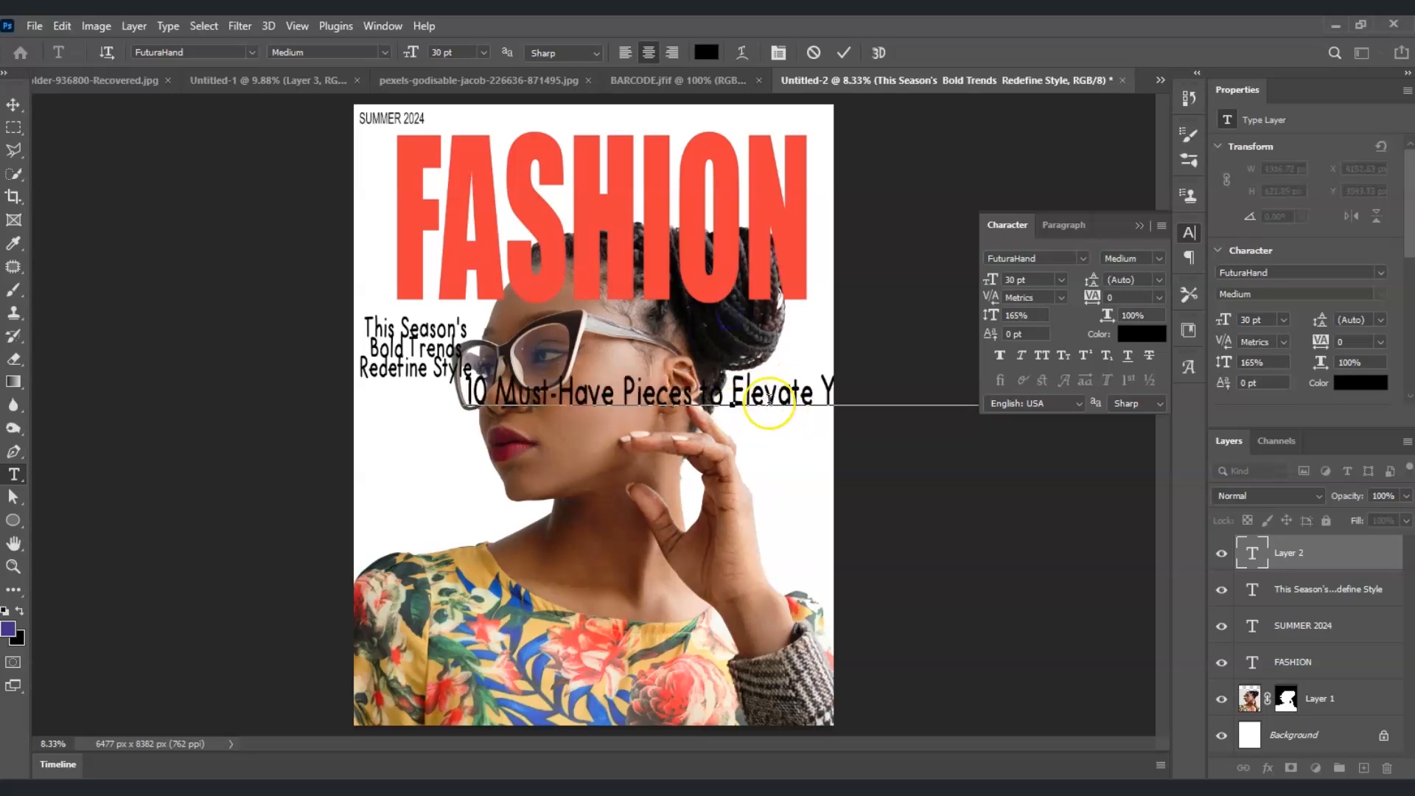
left_click(624, 395)
key("Return")
left_click(739, 421)
key("Return")
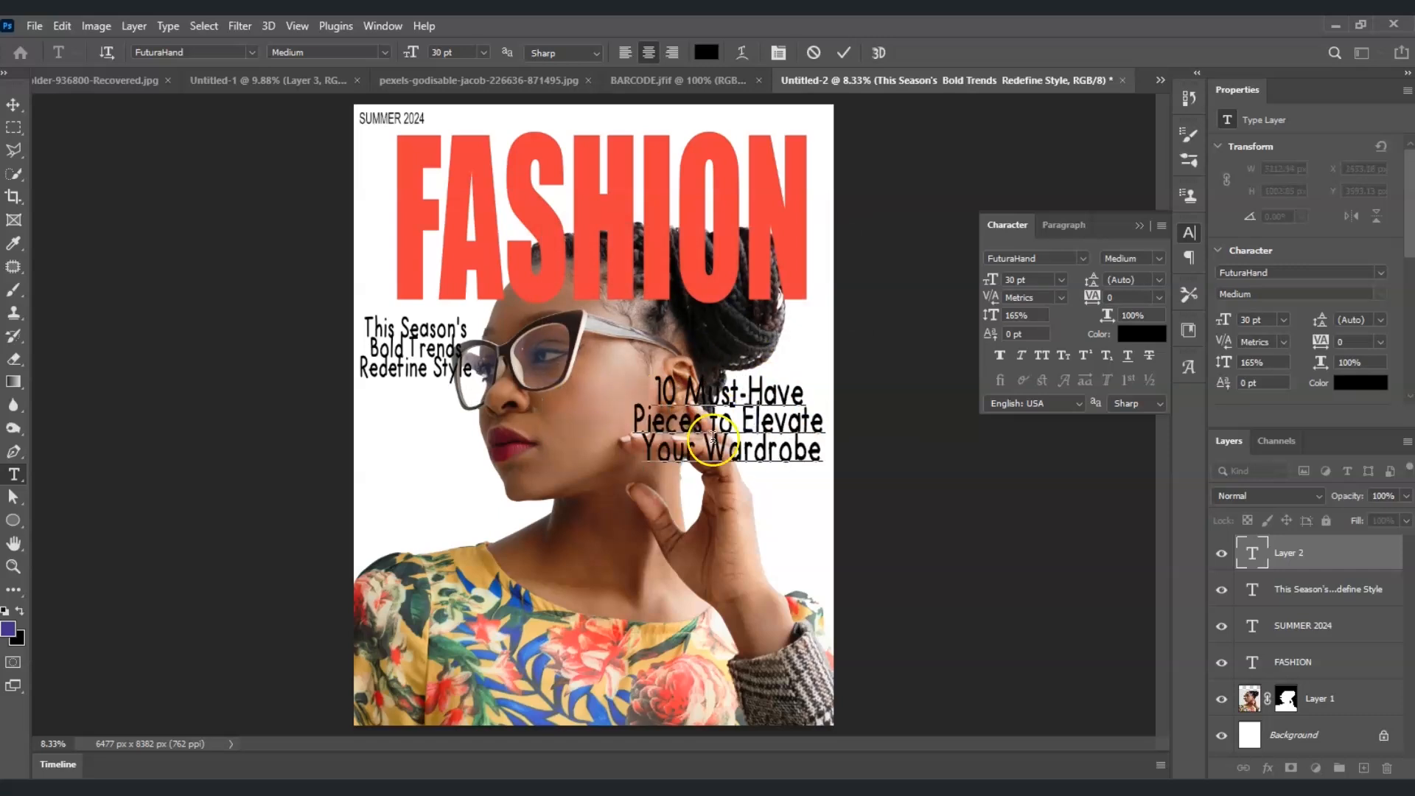
- Recolor the whole "10 Must-Have Pieces to Elevate Your Wardrobe" cover line ochre orange, about #bc7b15
key("ctrl+a")
left_click(1142, 335)
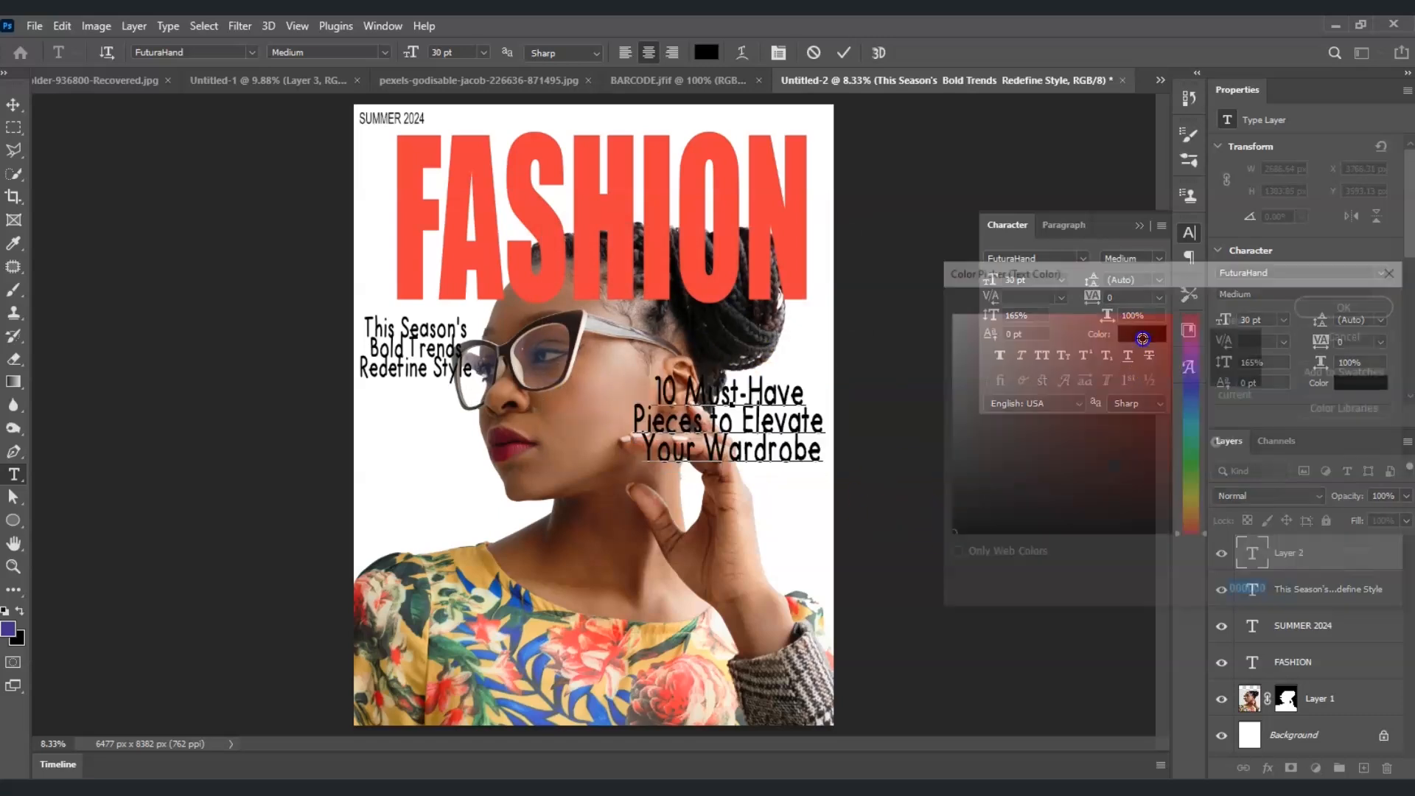
left_click(1197, 507)
left_click(1198, 514)
left_click(1127, 315)
left_click(1143, 385)
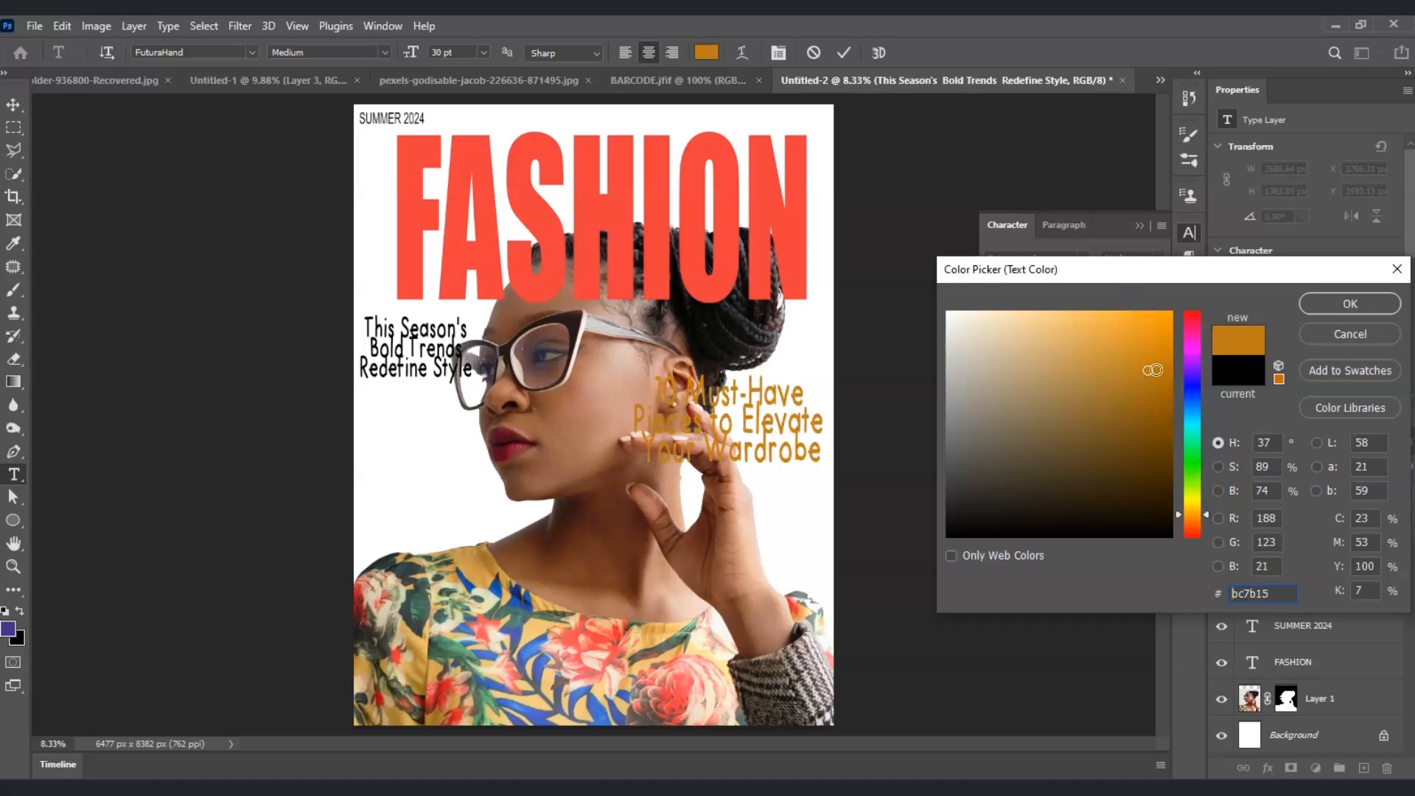
left_click(1330, 306)
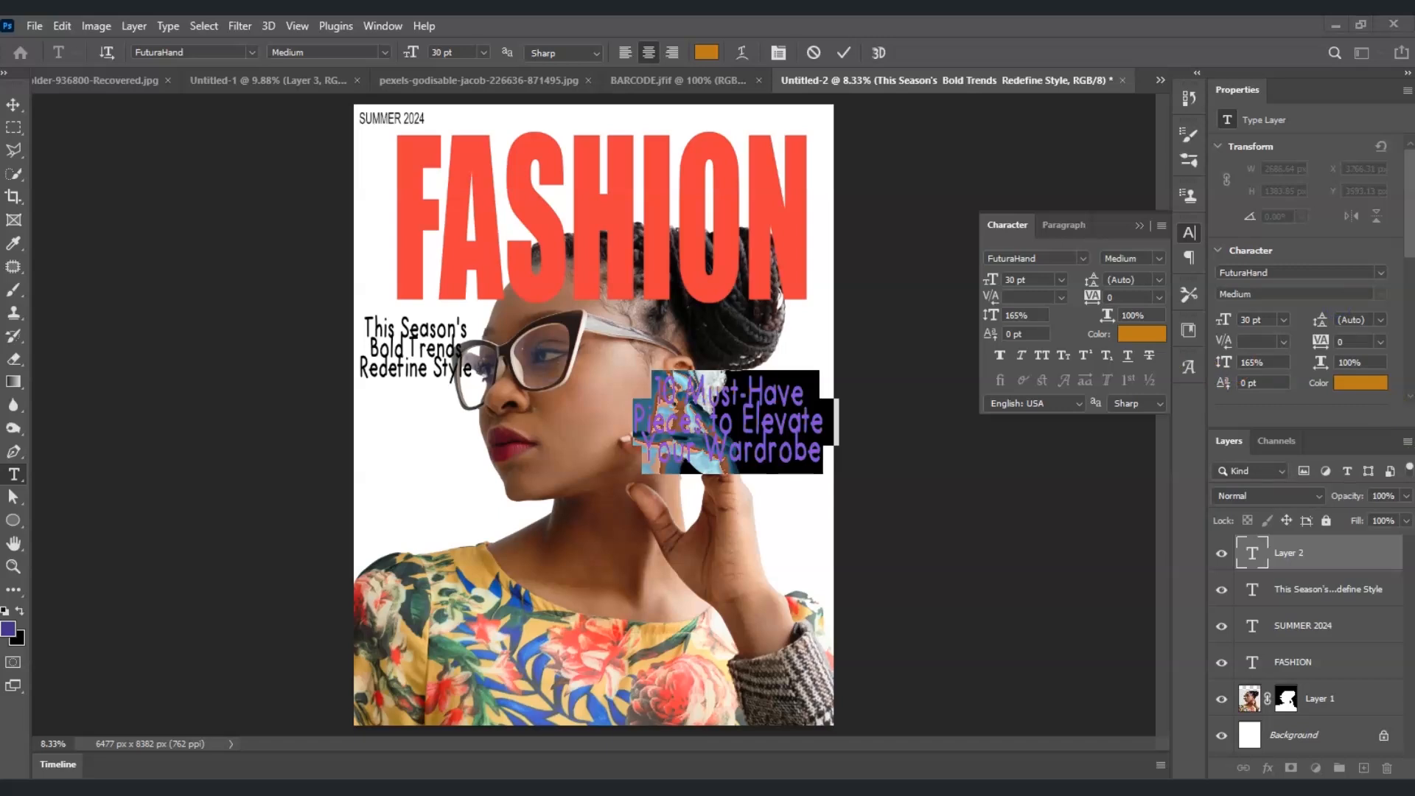
- Set the "10 Must-Have Pieces to Elevate Your Wardrobe" cover line in Bookman Old Style Italic and finish editing the text
left_click(252, 53)
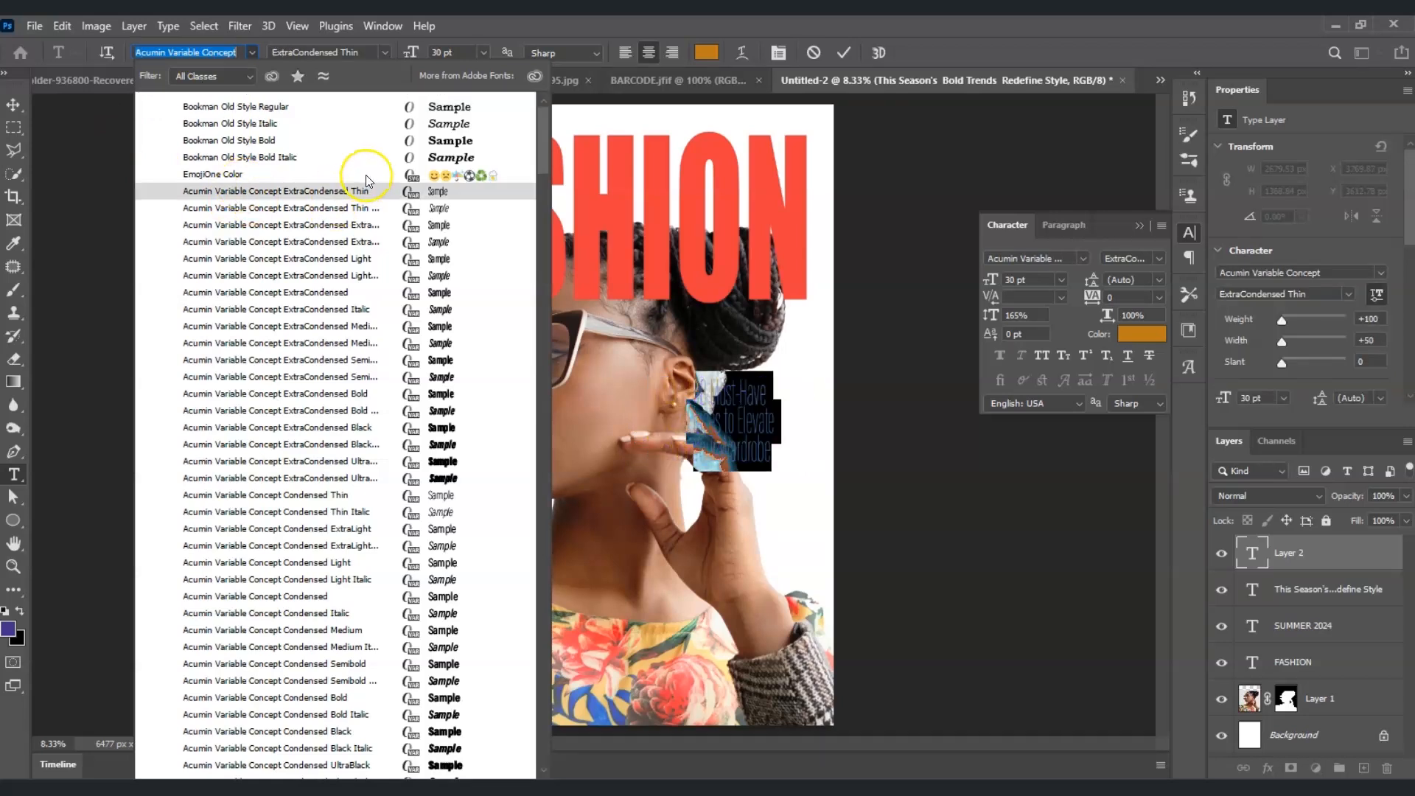
left_click(300, 124)
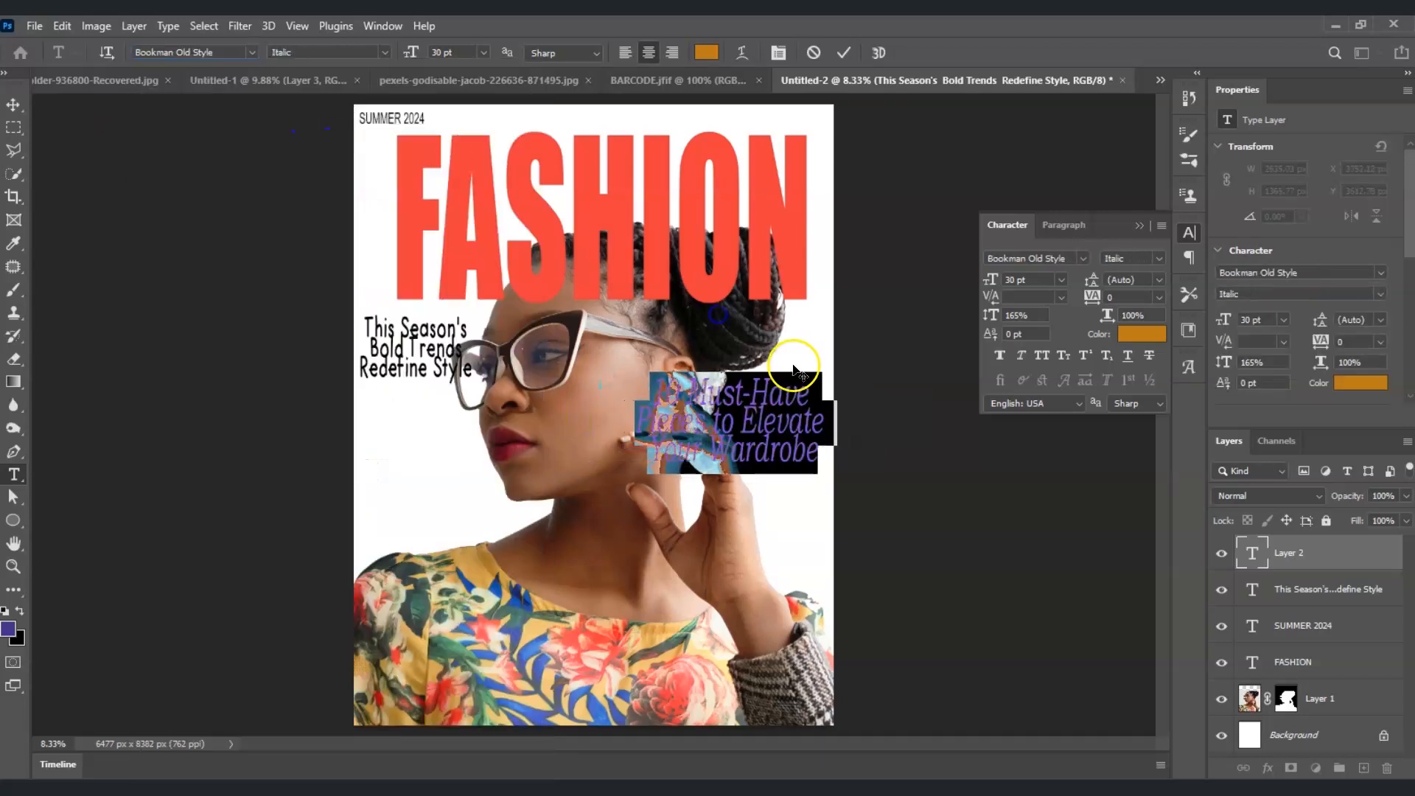
left_click(1139, 226)
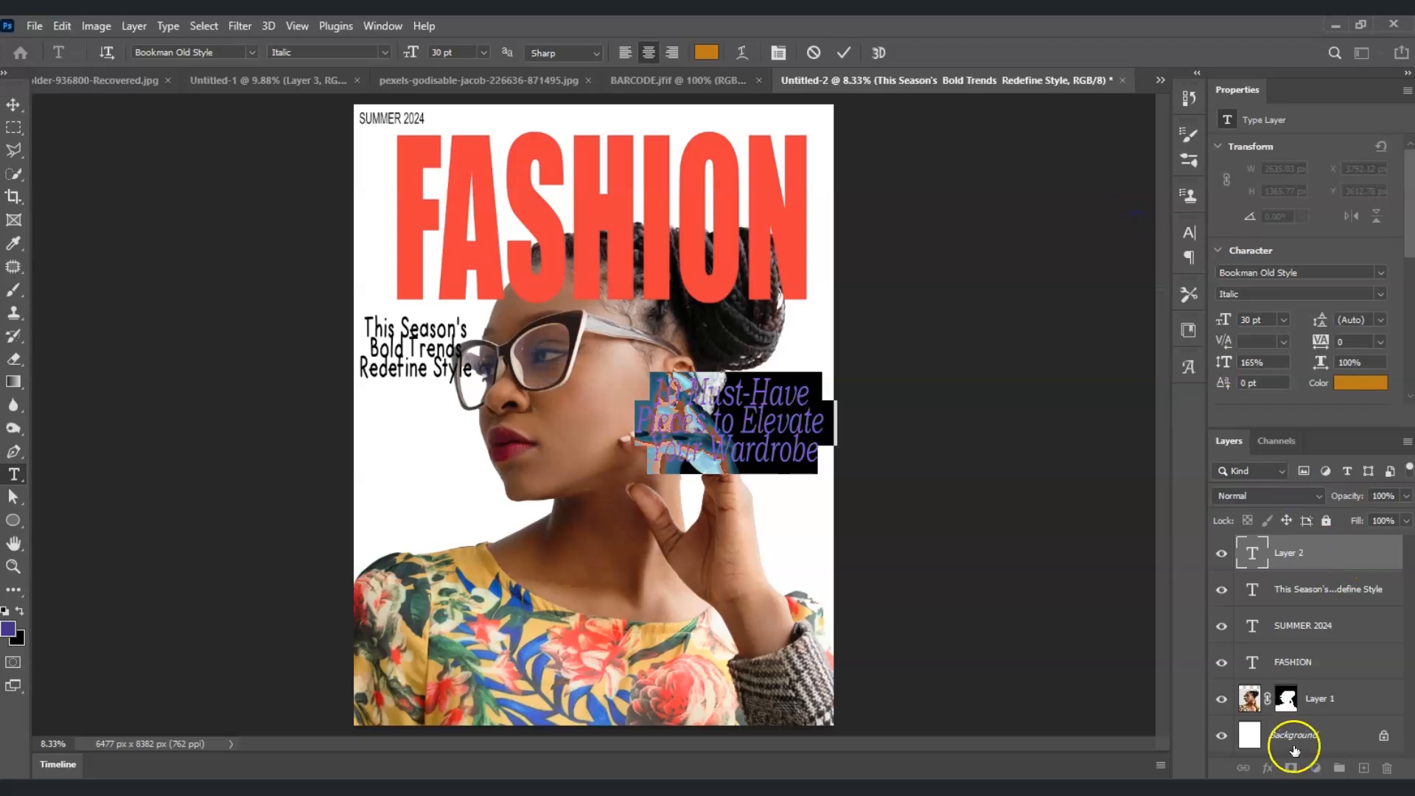
left_click(1228, 758)
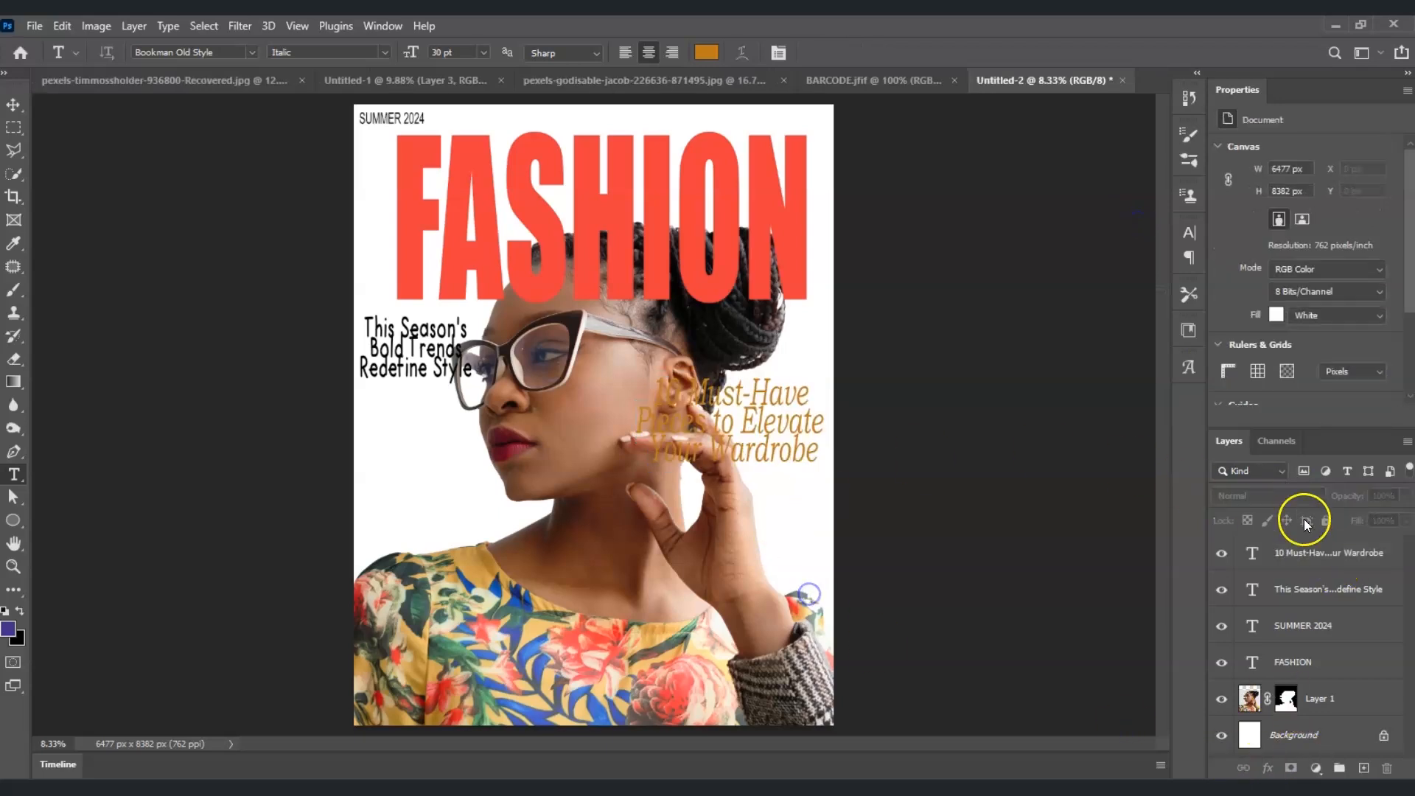
- Try to scale the "10 Must-Have Pieces to Elevate Your Wardrobe" cover line down to about 61.59% against the page's right edge
left_click(1341, 556)
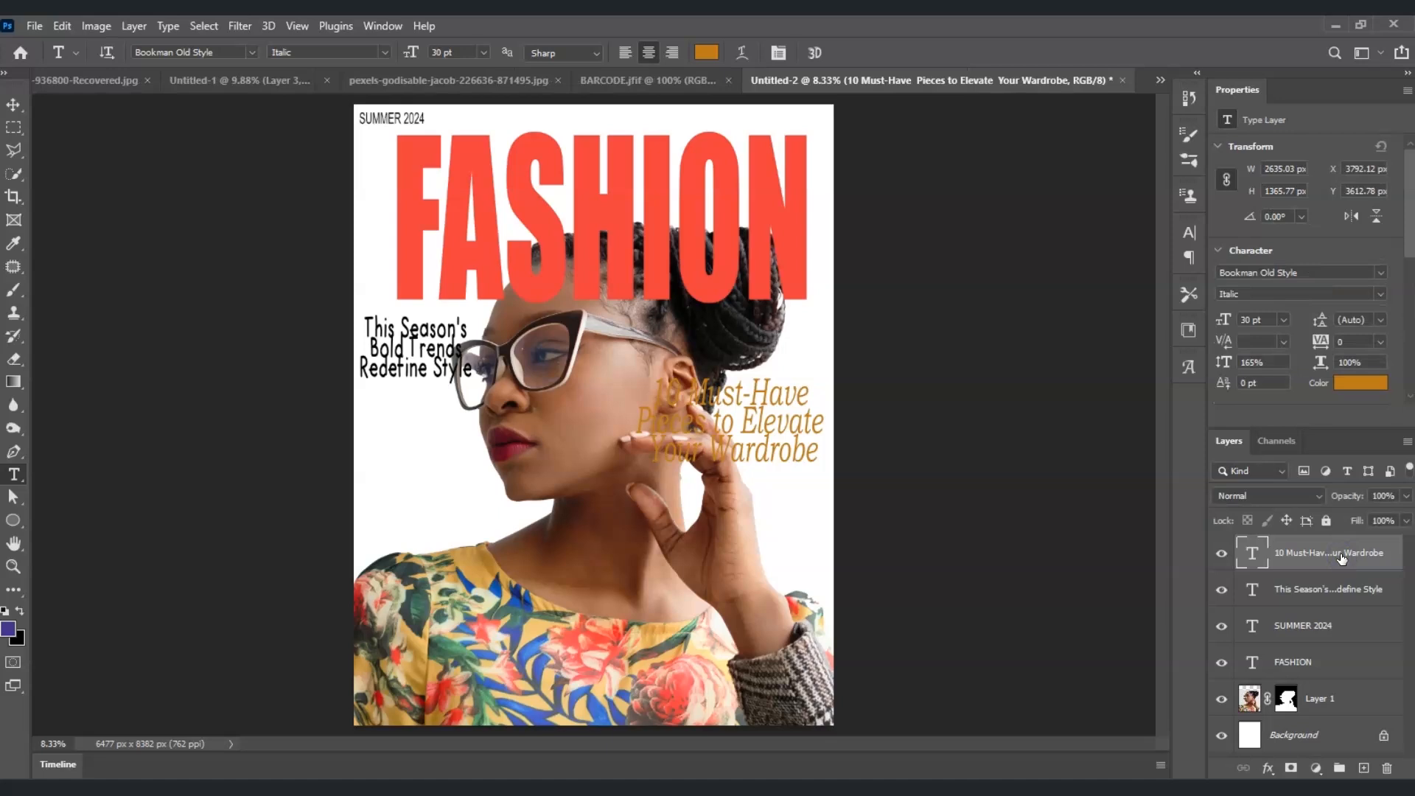
key("ctrl+t")
left_click_drag(639, 374, 716, 439)
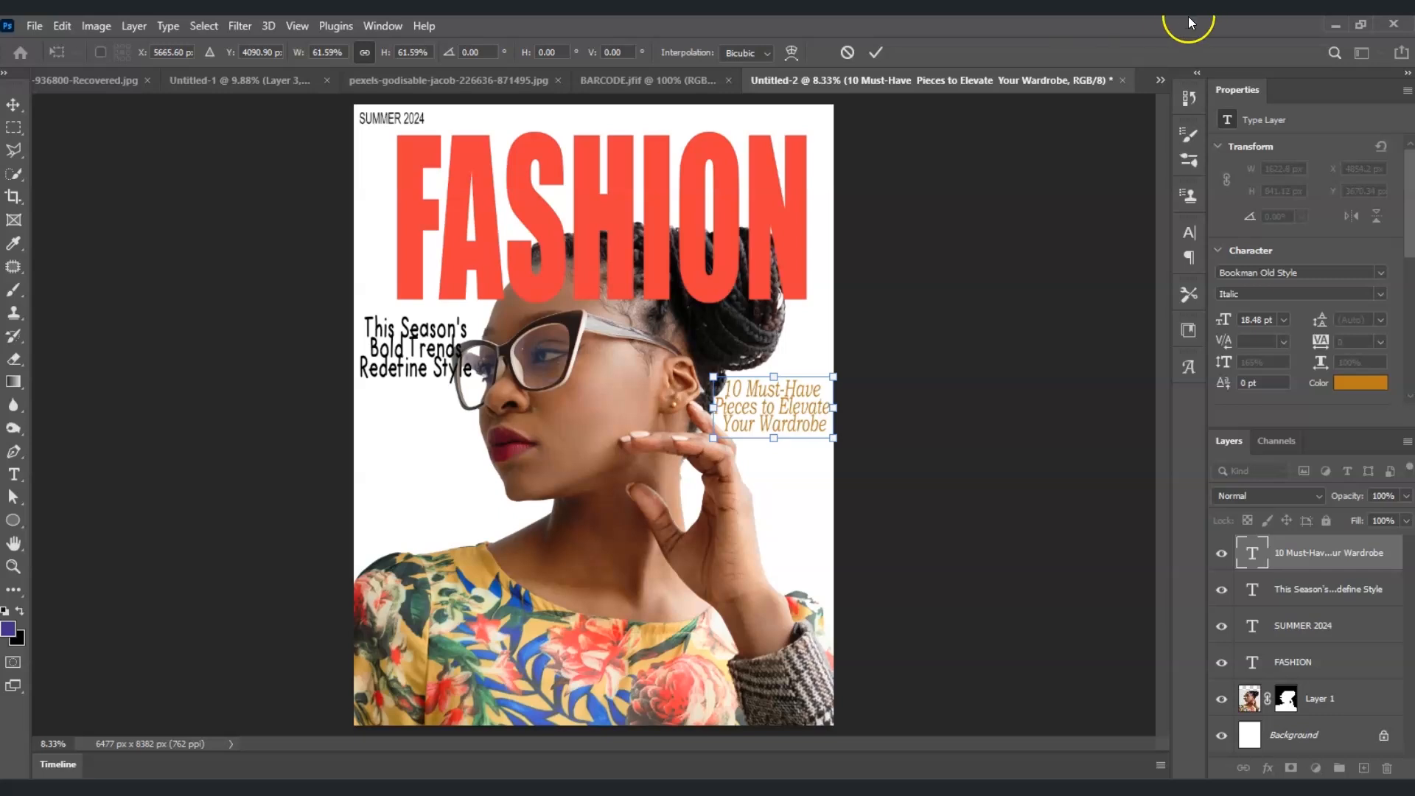
- Copy the barcode image from BARCODE.jfif into the Untitled-2 cover, placing it on the lower-left part of the floral shirt
left_click(699, 79)
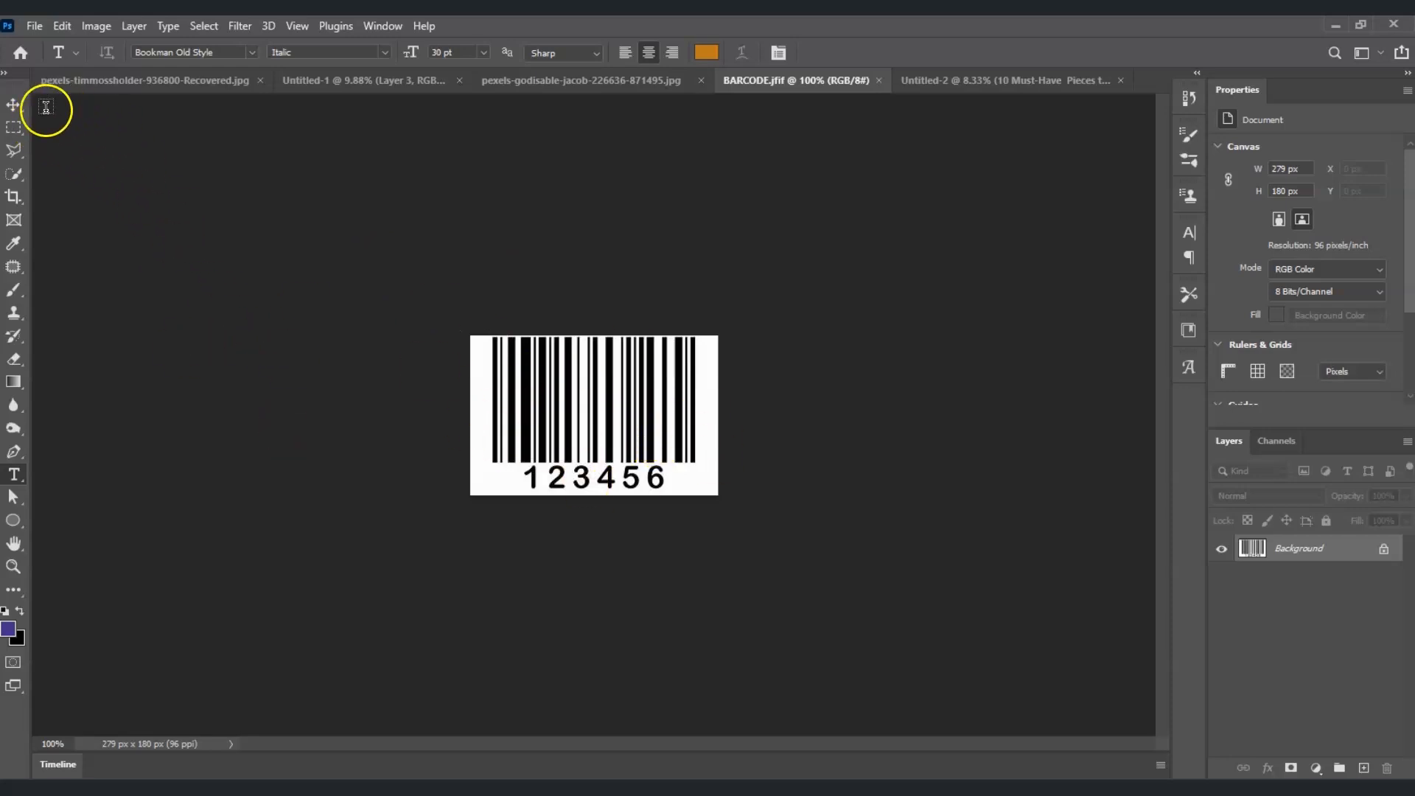
left_click(13, 105)
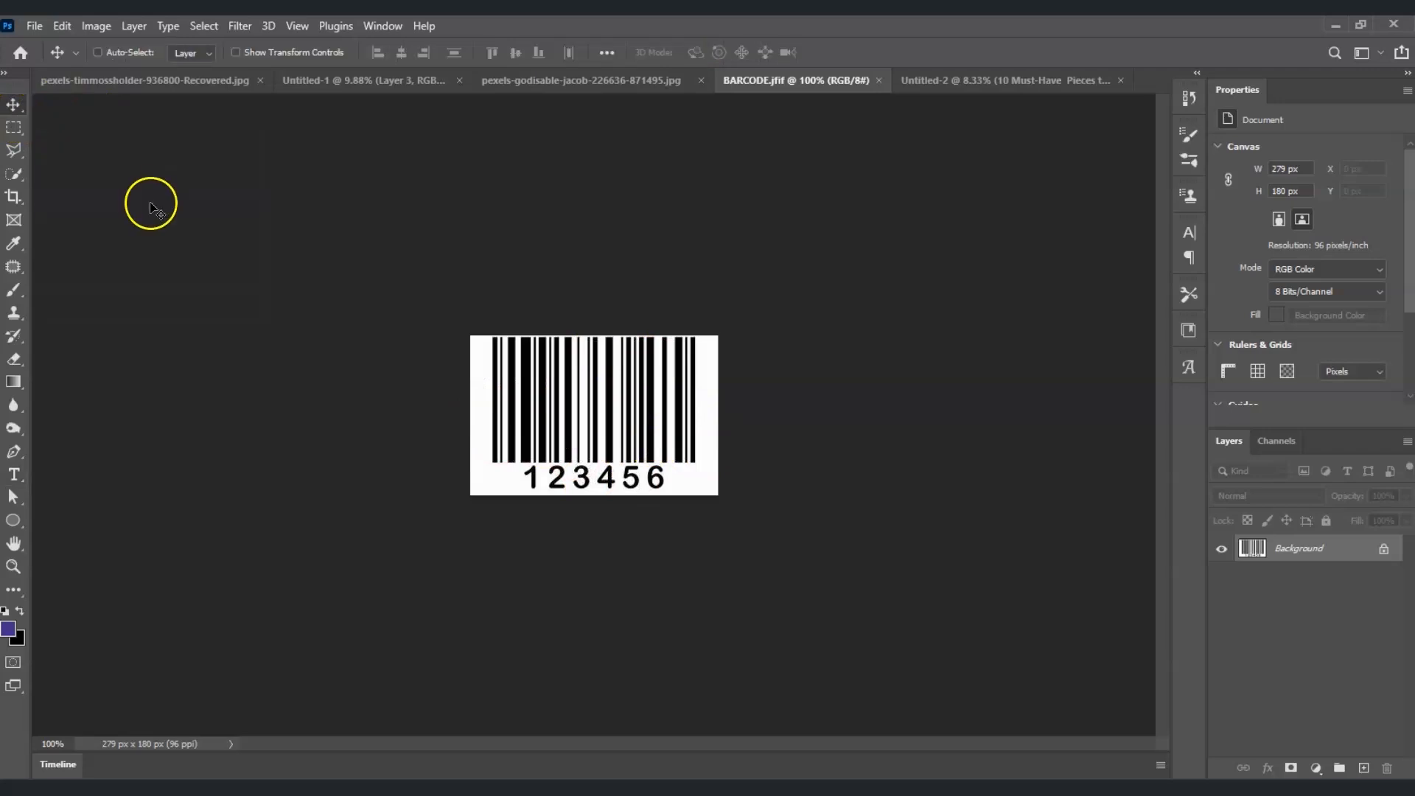
left_click(997, 81)
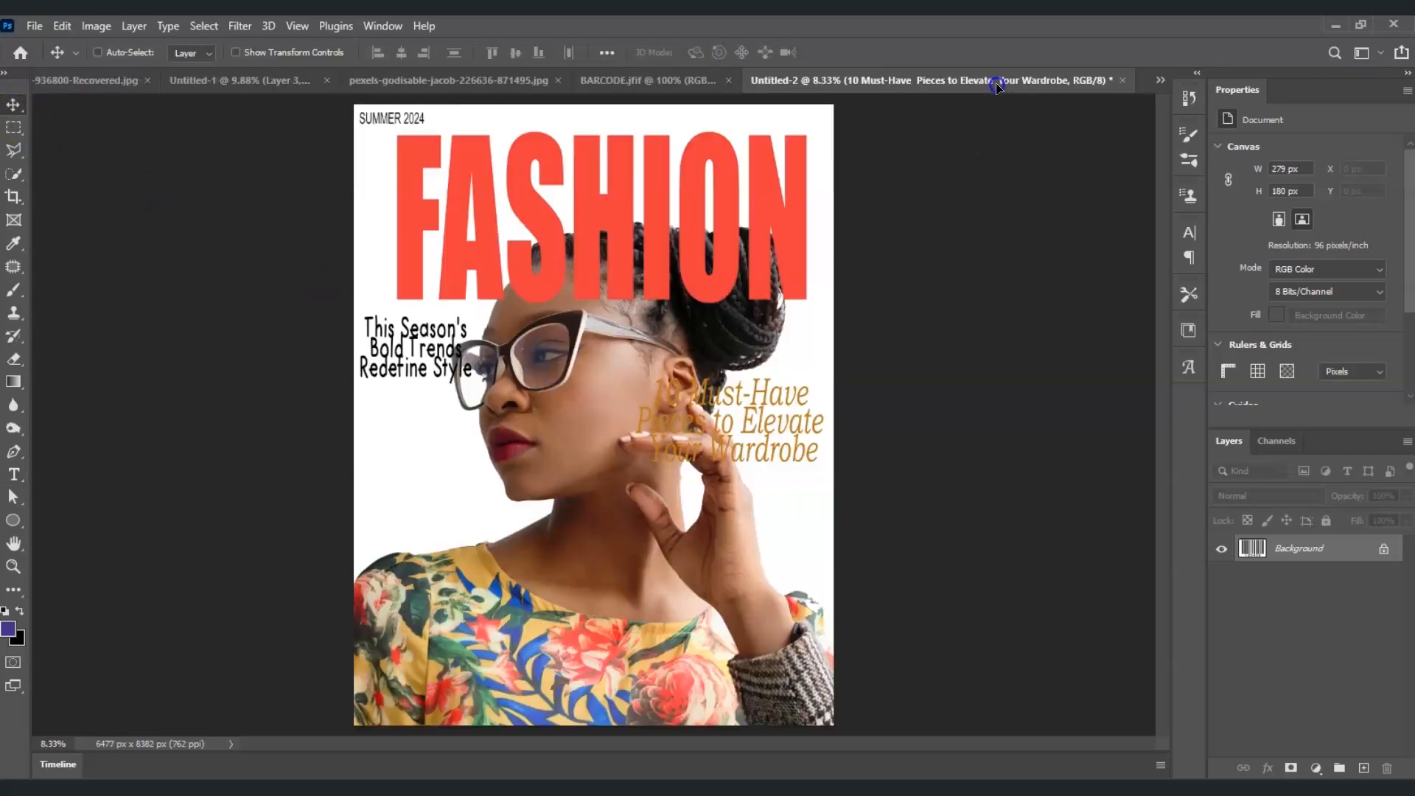
left_click_drag(447, 630, 406, 649)
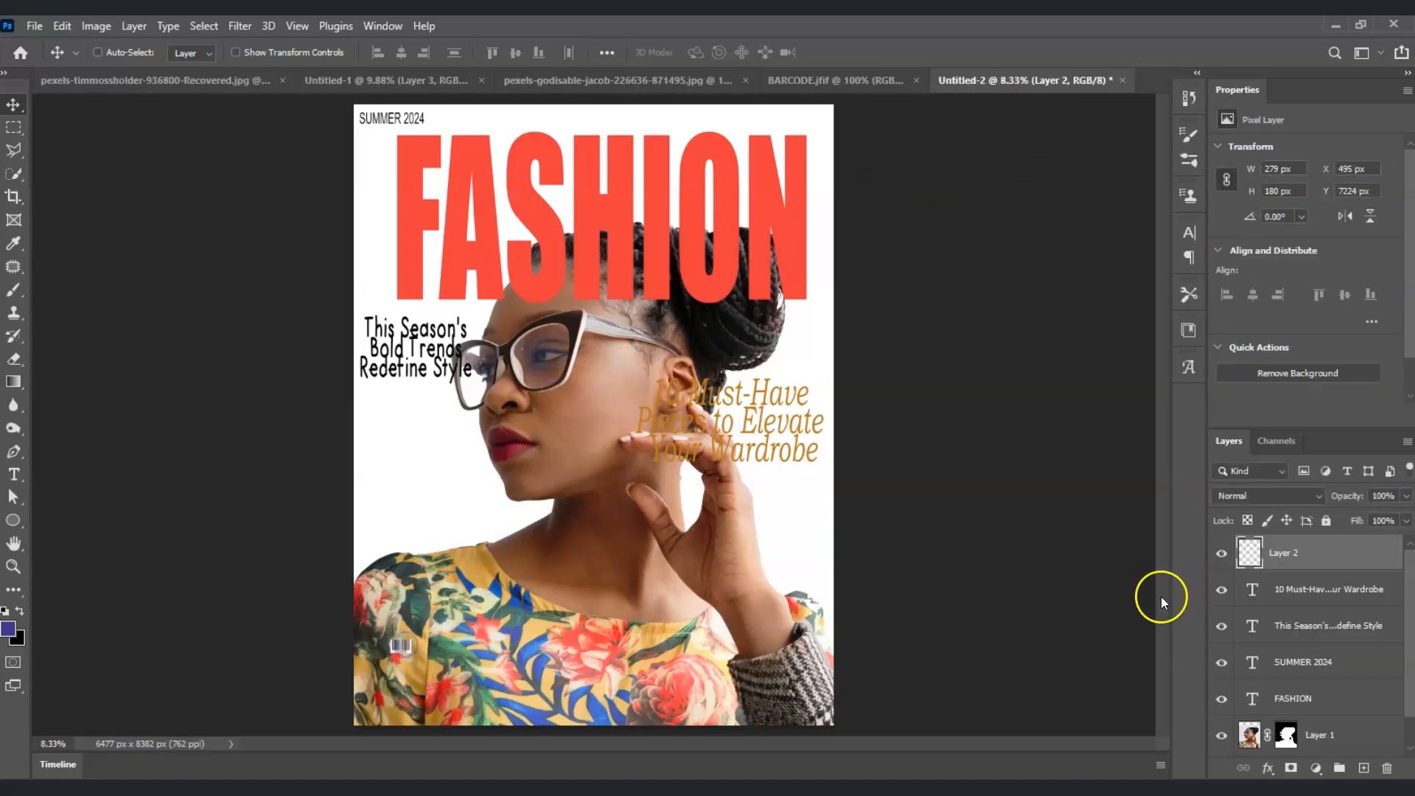
- Scale the barcode up proportionally to about 1043 × 673 px and place it in the page's bottom-left corner
left_click(1320, 558)
key("ctrl+t")
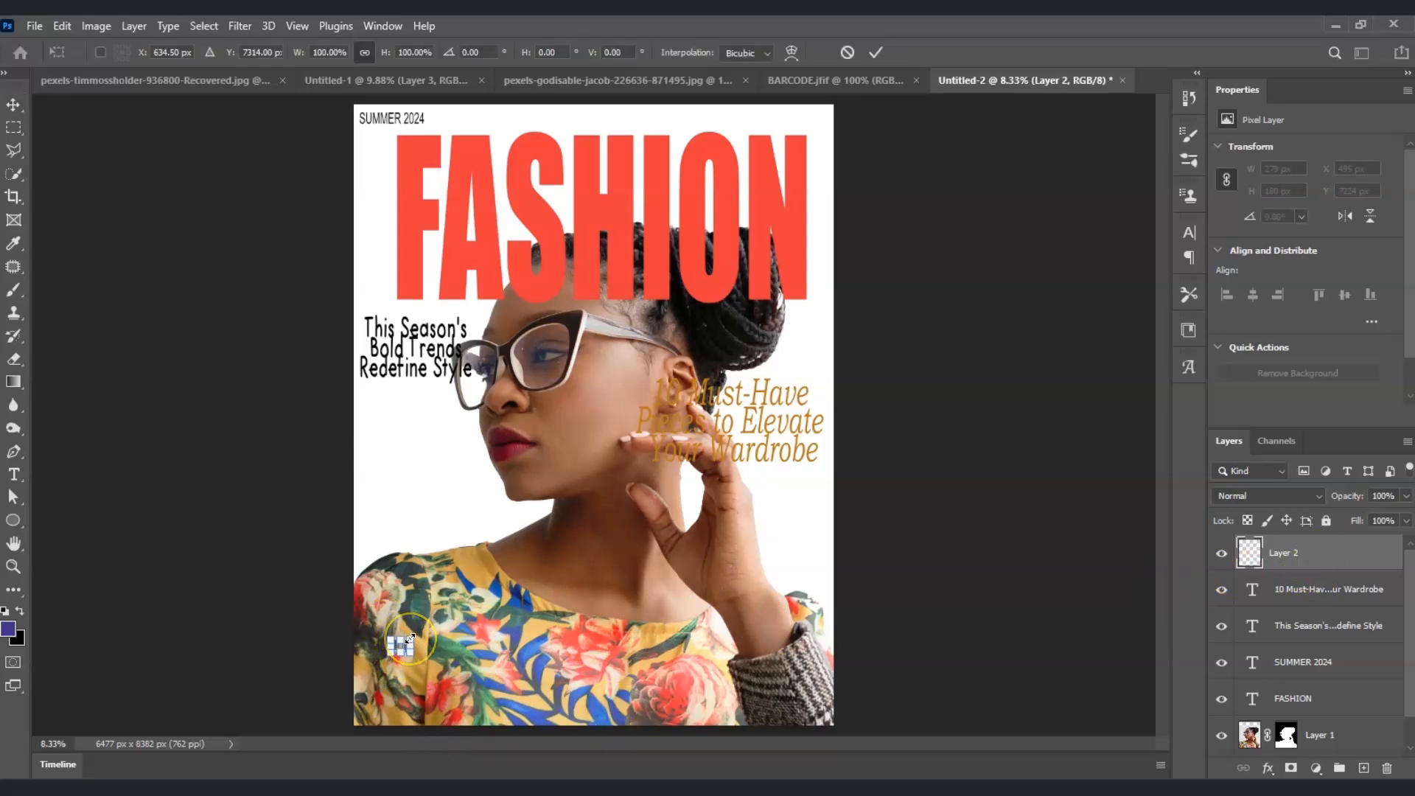
left_click_drag(410, 638, 404, 680)
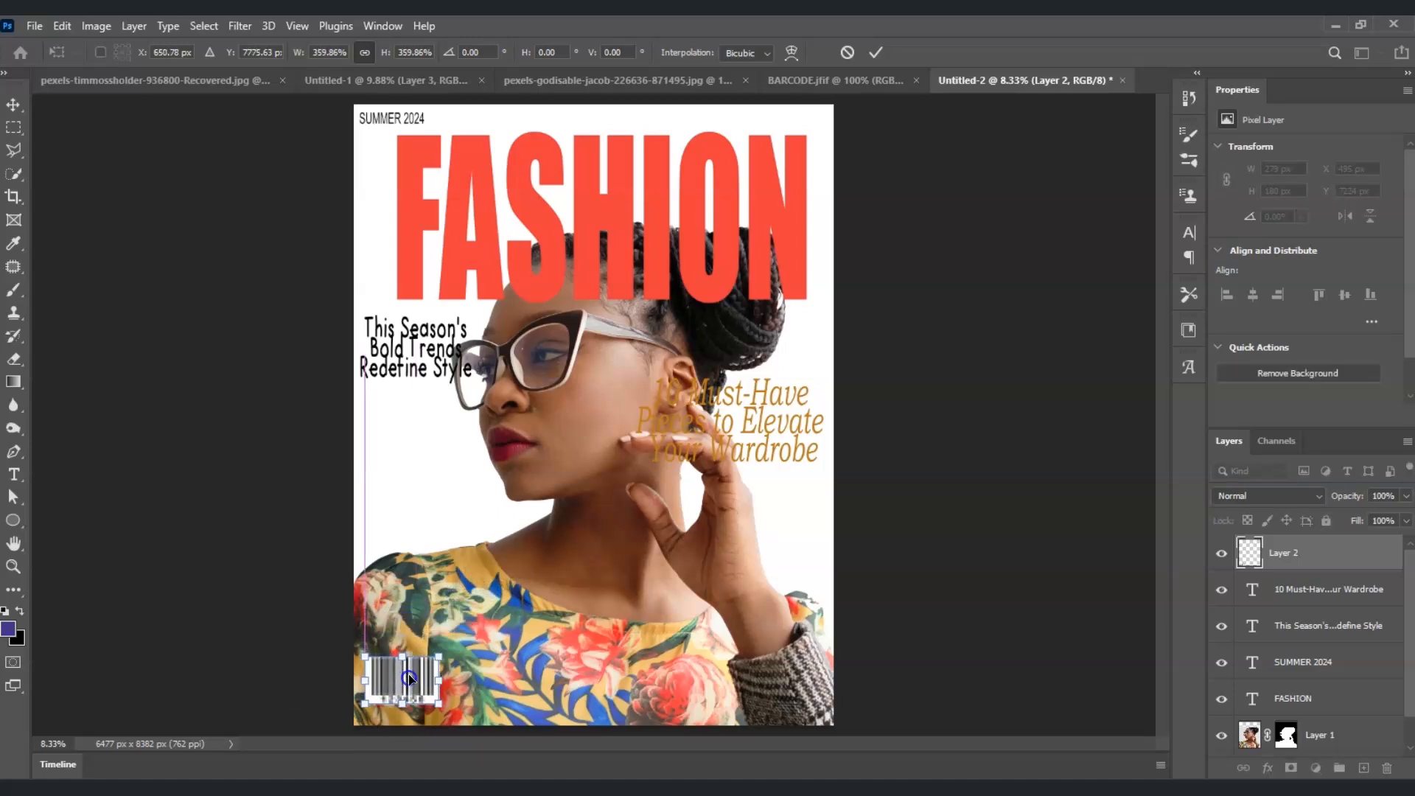
key("Return")
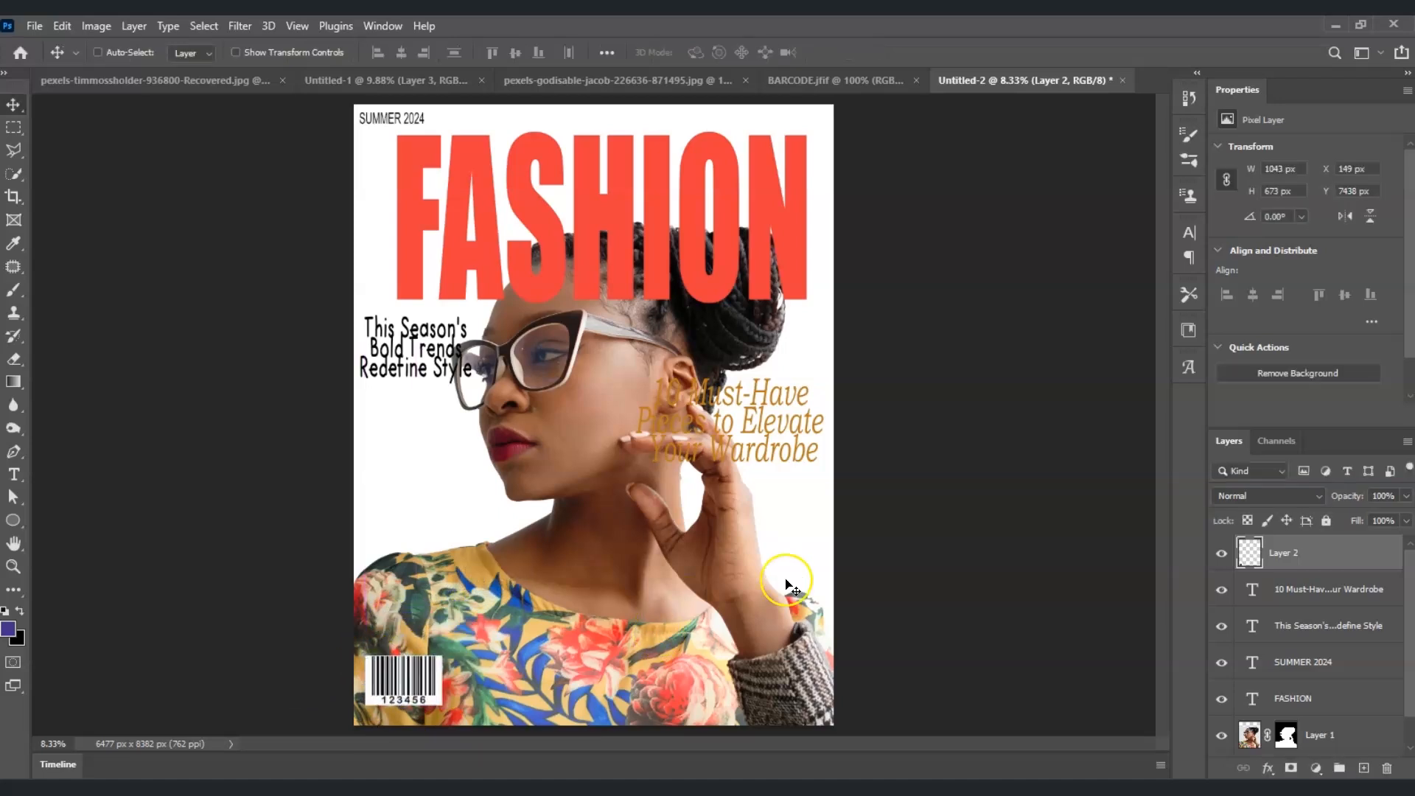